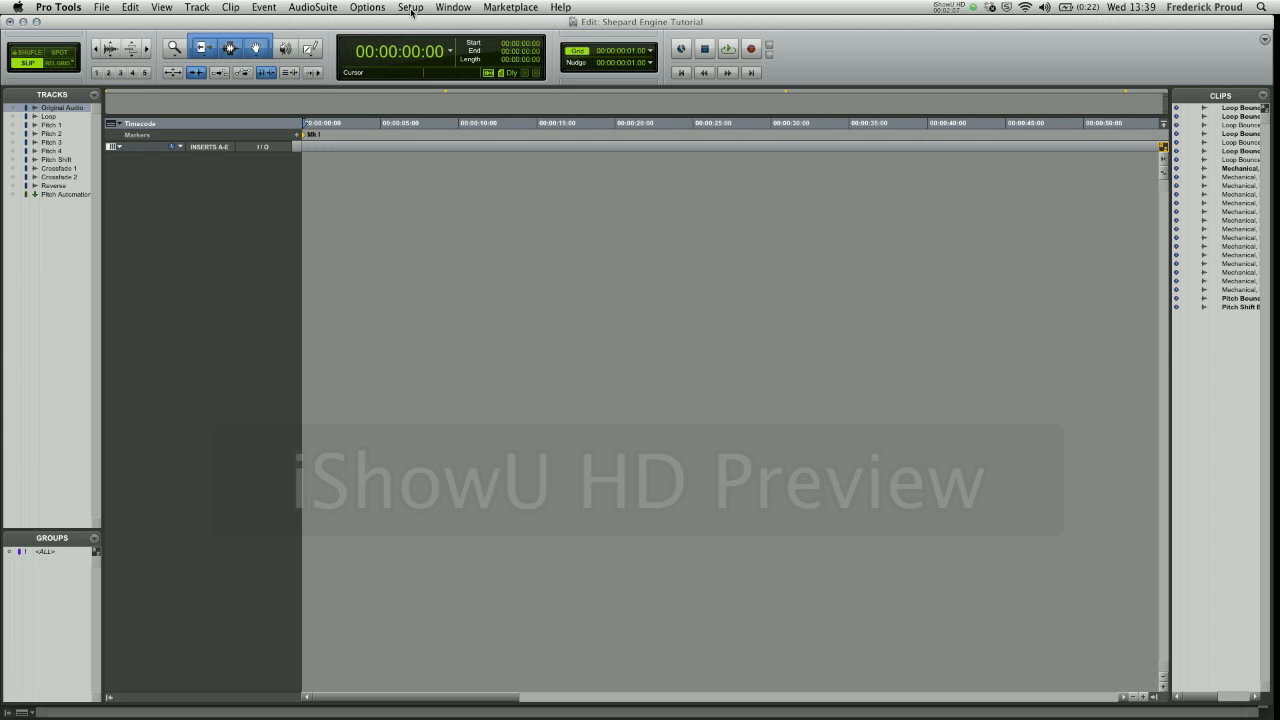
- Review the session's format and timecode settings in Session Setup, leaving them as they are
left_click(411, 8)
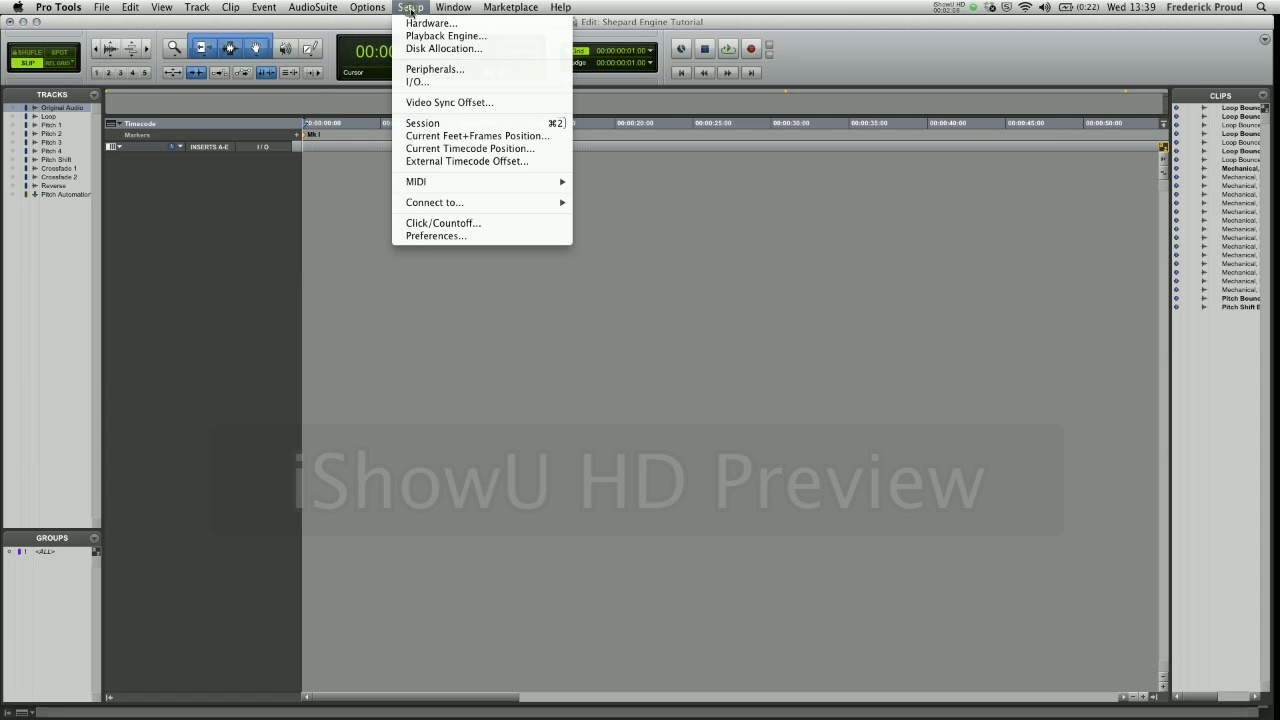
left_click(414, 124)
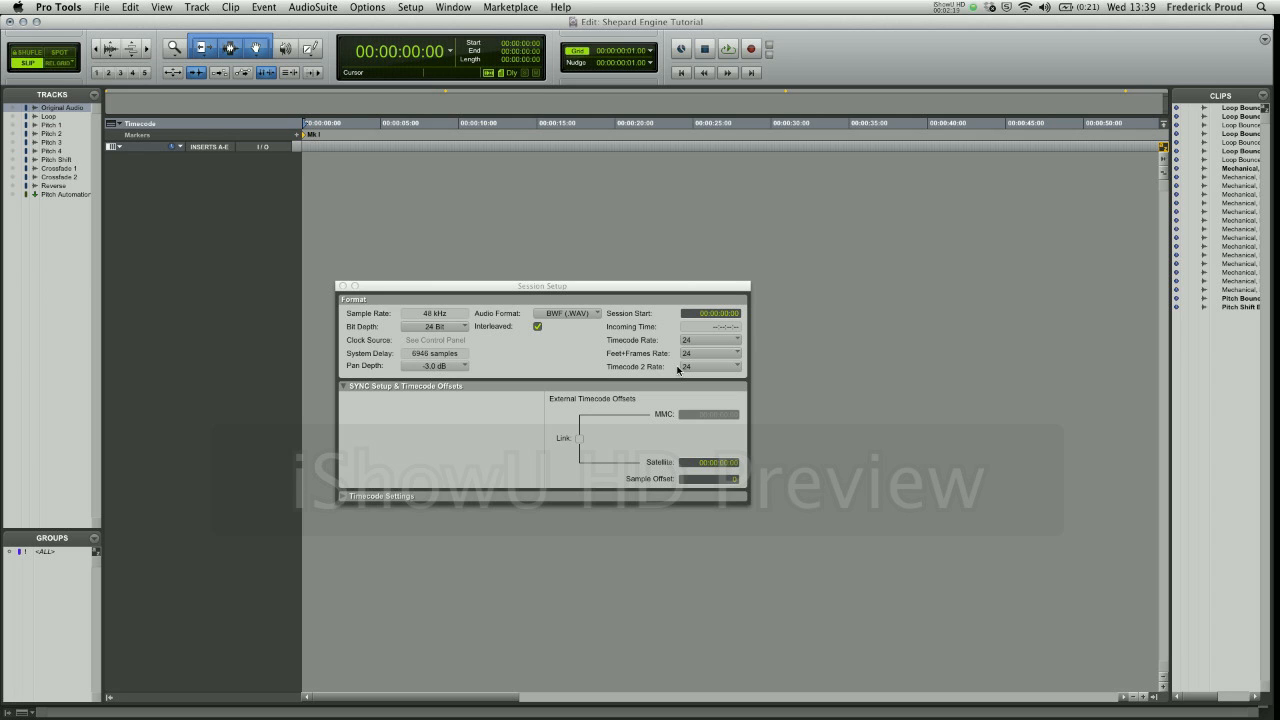
left_click(342, 287)
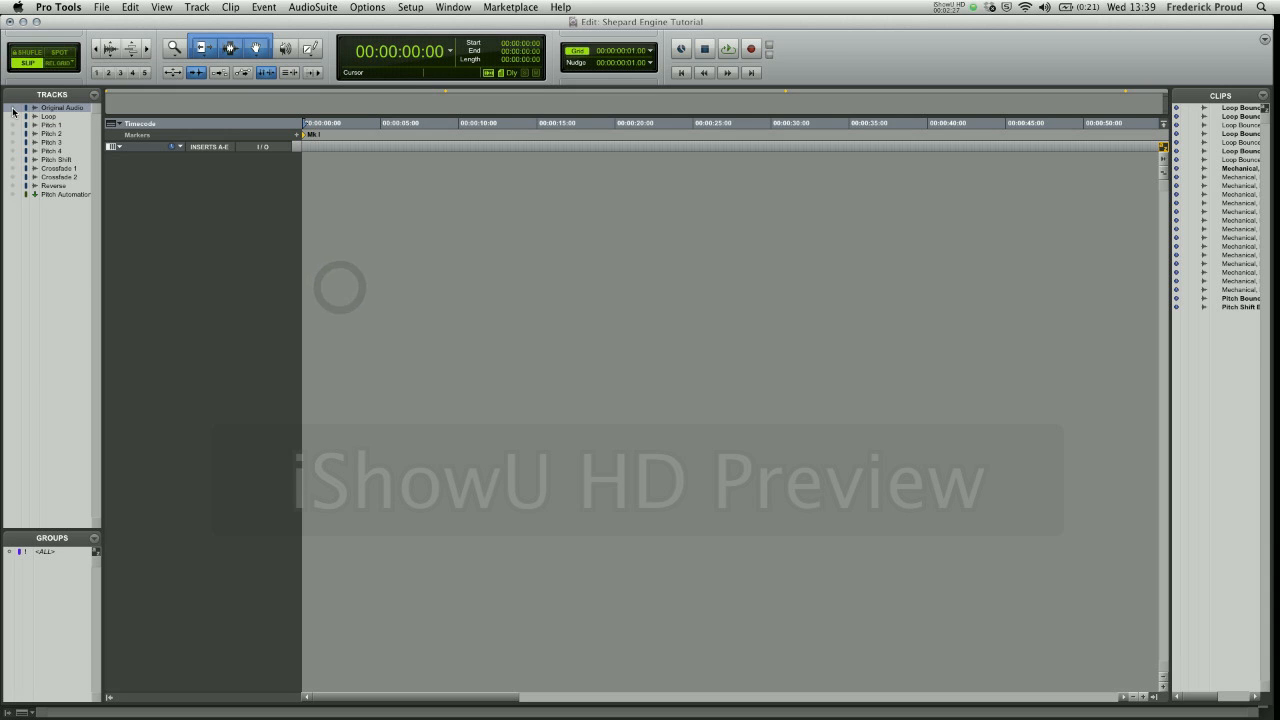
- Show the Original Audio track and audition its elevator recording from the start of the session
left_click(12, 107)
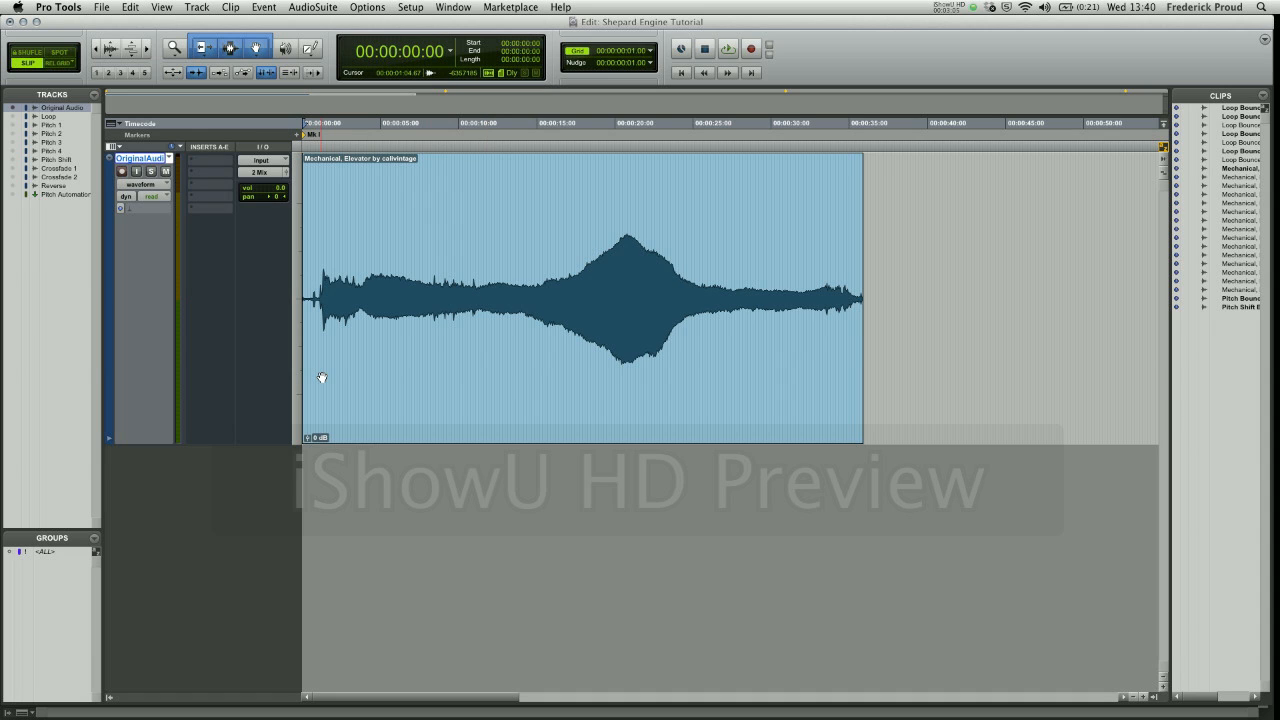
key("space")
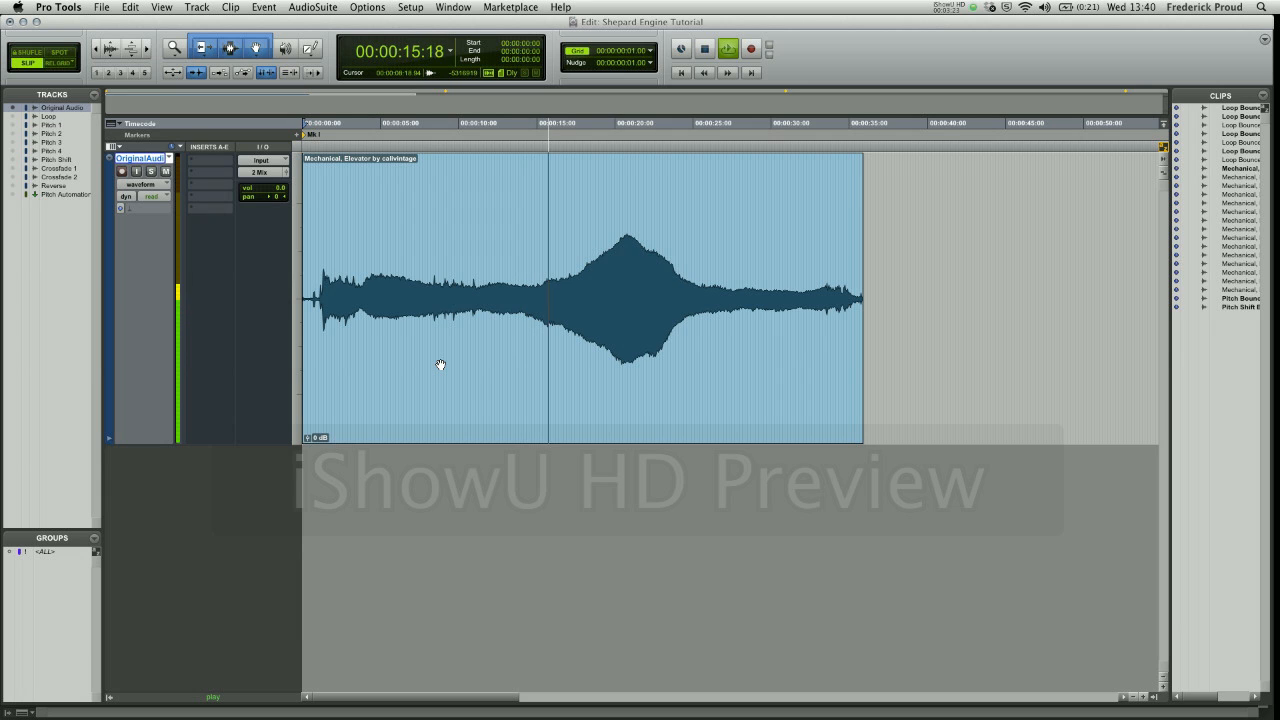
key("space")
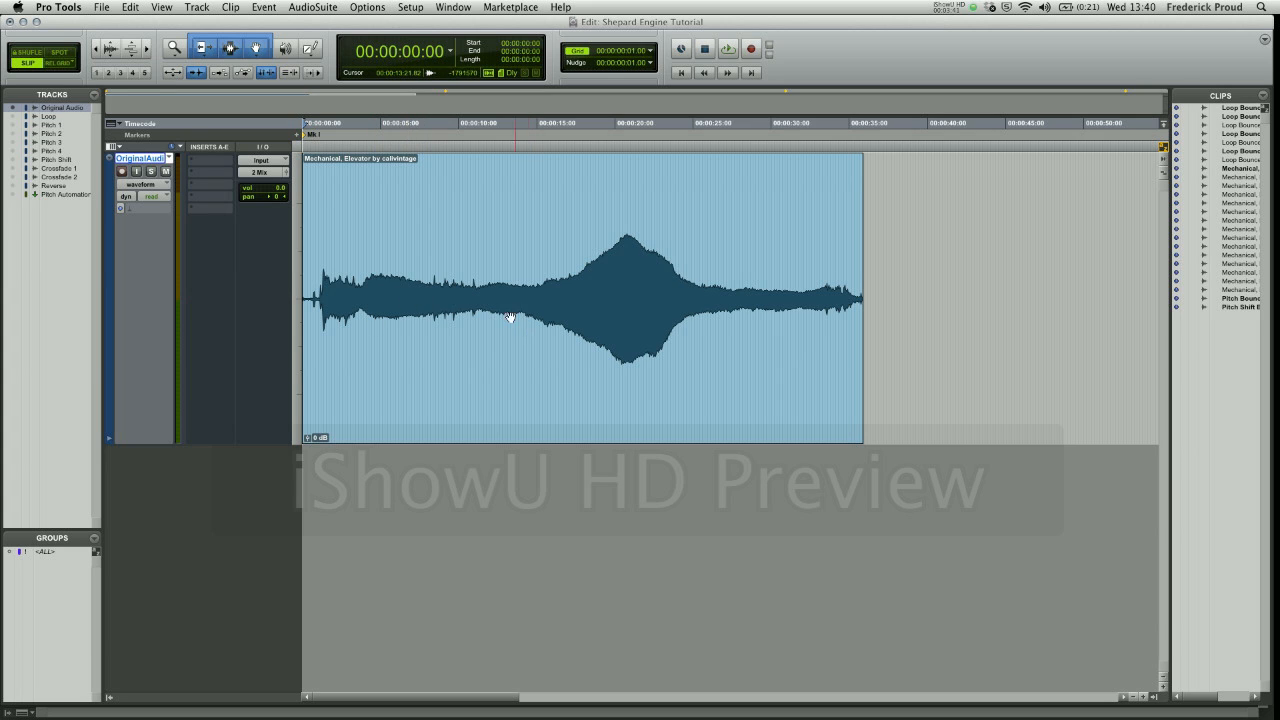
- Select the steady section of the elevator recording from 00:00:11:16 to 00:00:13:20 and audition it with loop playback
left_click_drag(485, 293, 518, 298)
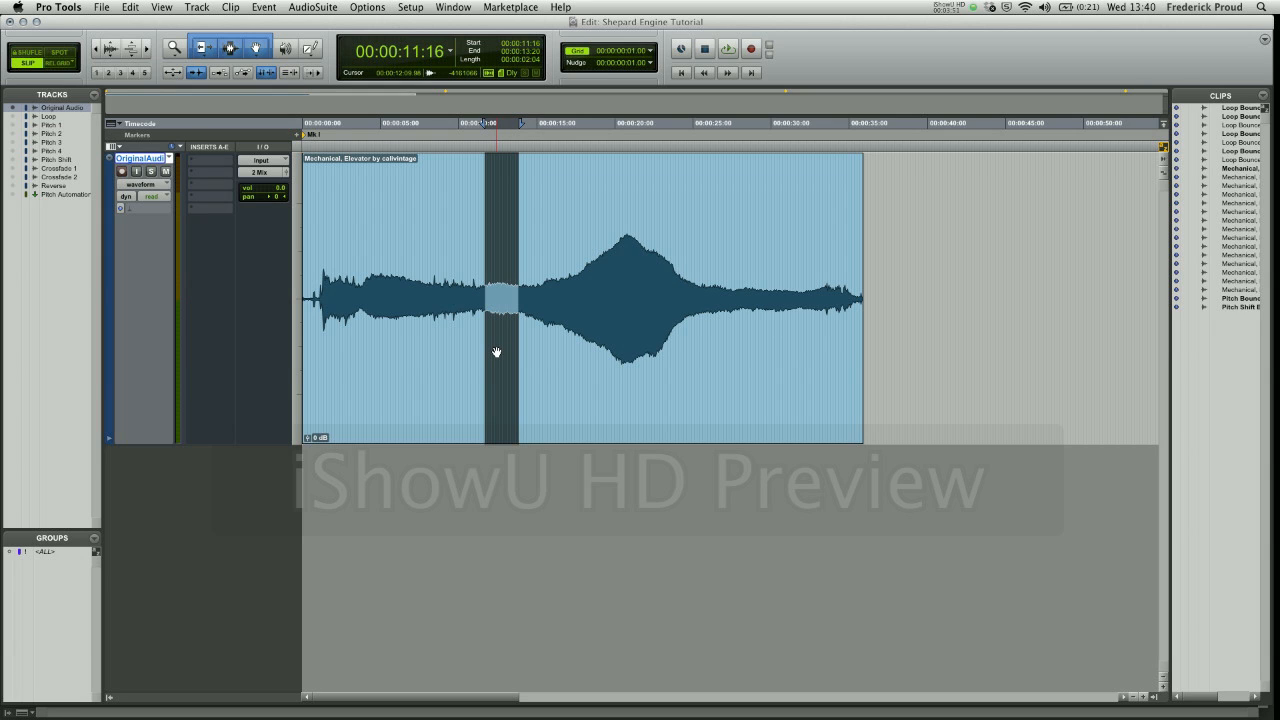
right_click(733, 52)
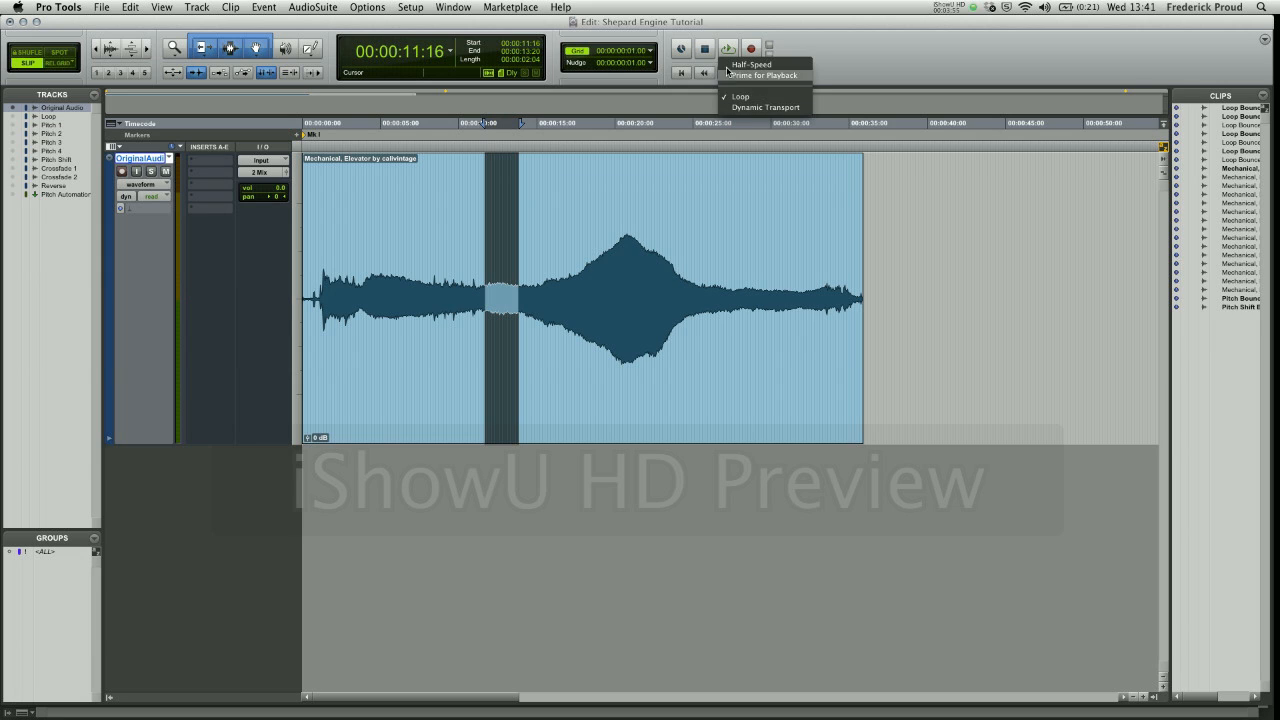
left_click(725, 26)
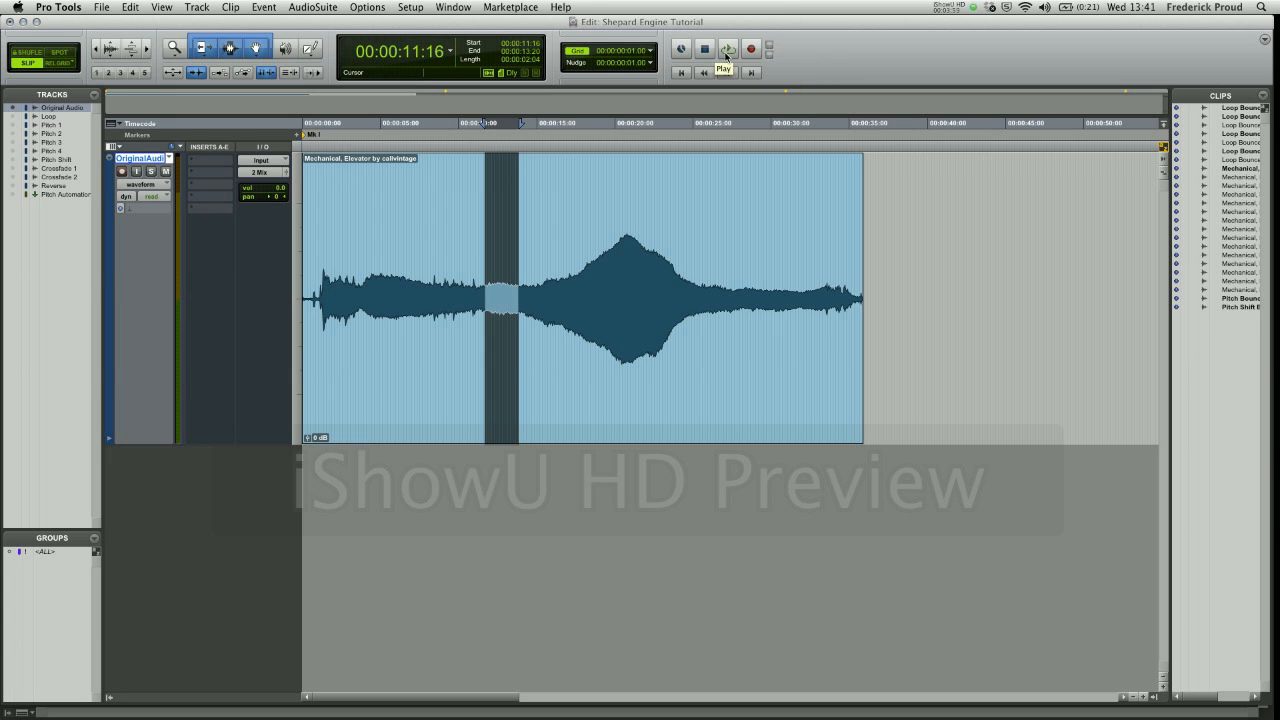
left_click(727, 52)
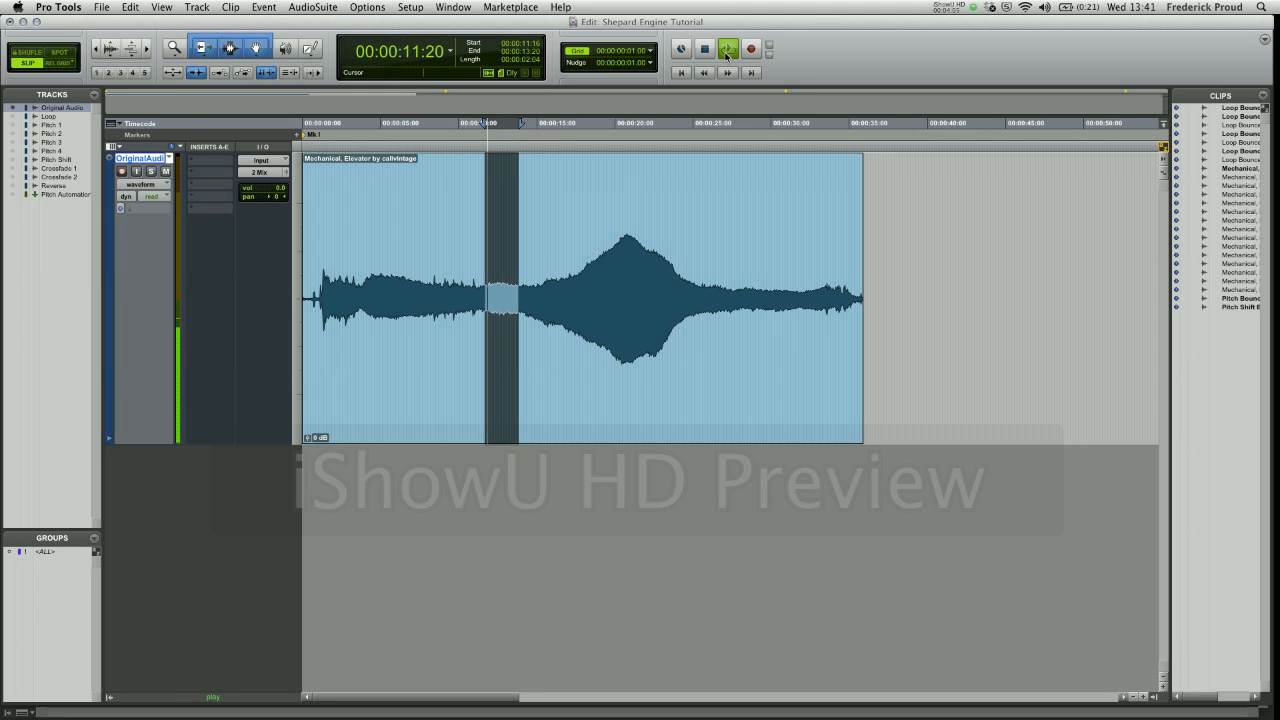
left_click(727, 52)
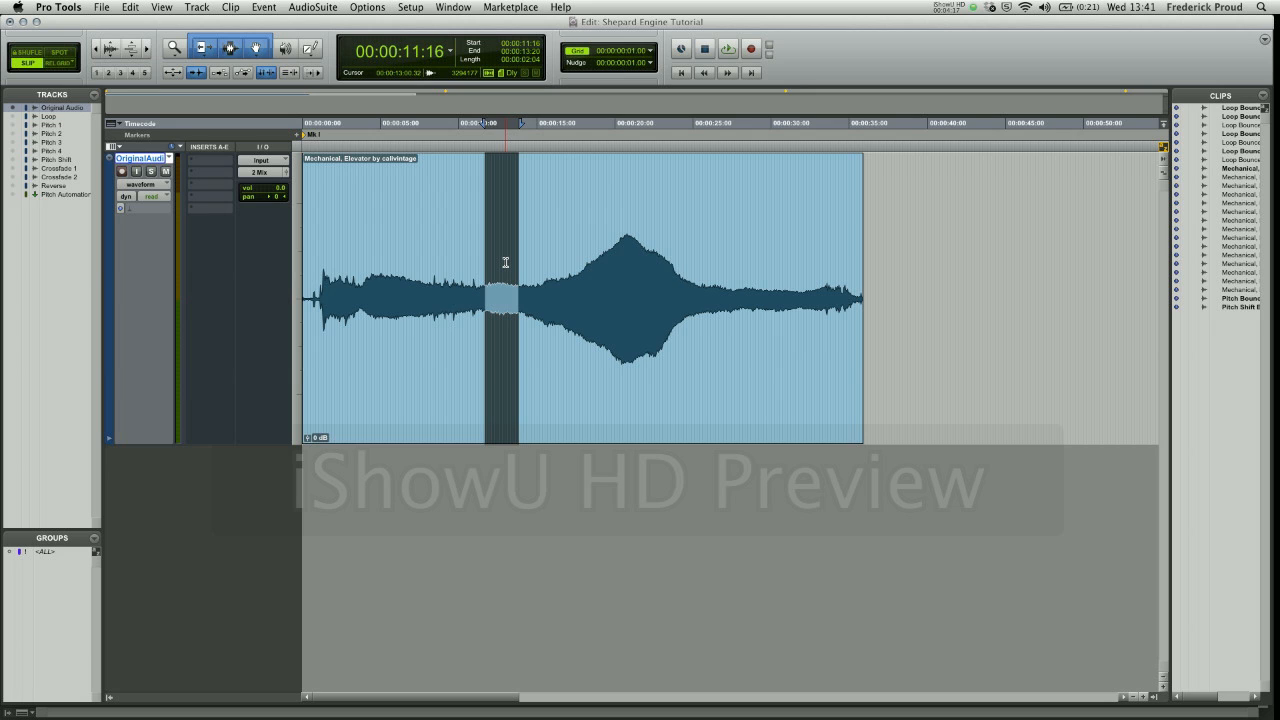
- Copy the selected section and paste it on the Original Audio track at memory location 2, the Mk II marker
key("c")
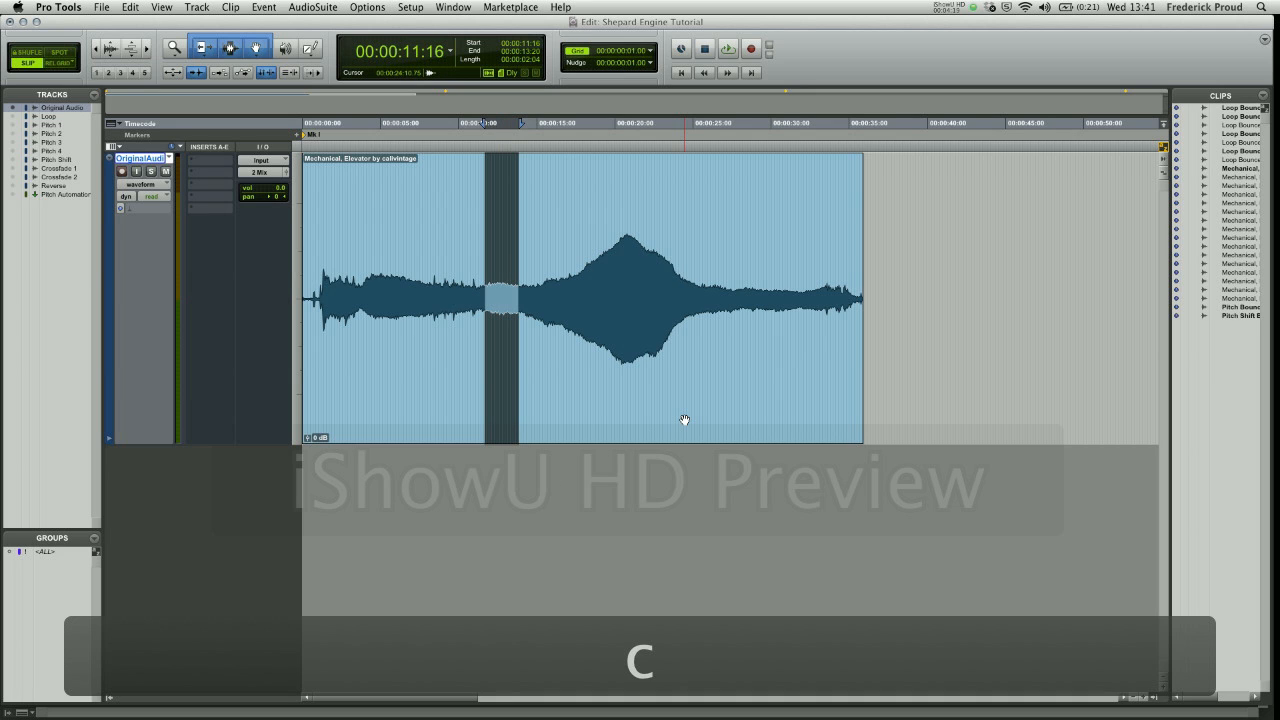
key("period")
key("2")
key("period")
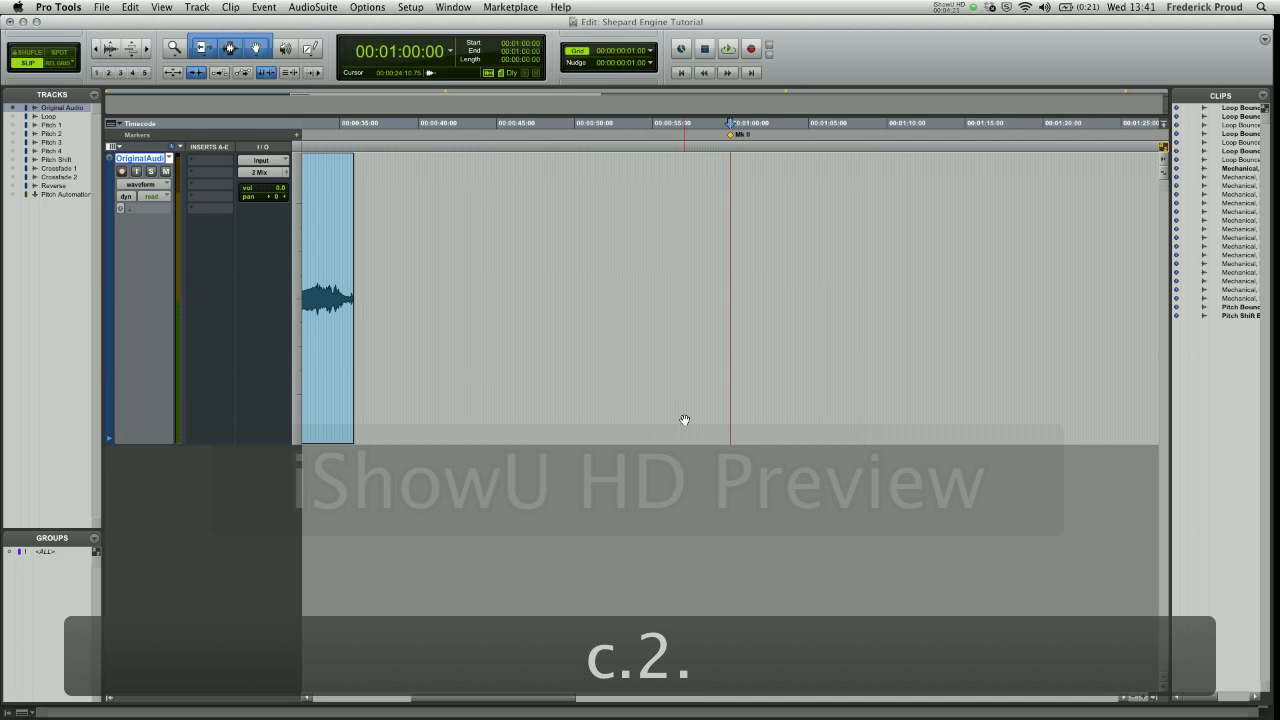
key("v")
key("t")
key("t")
key("t")
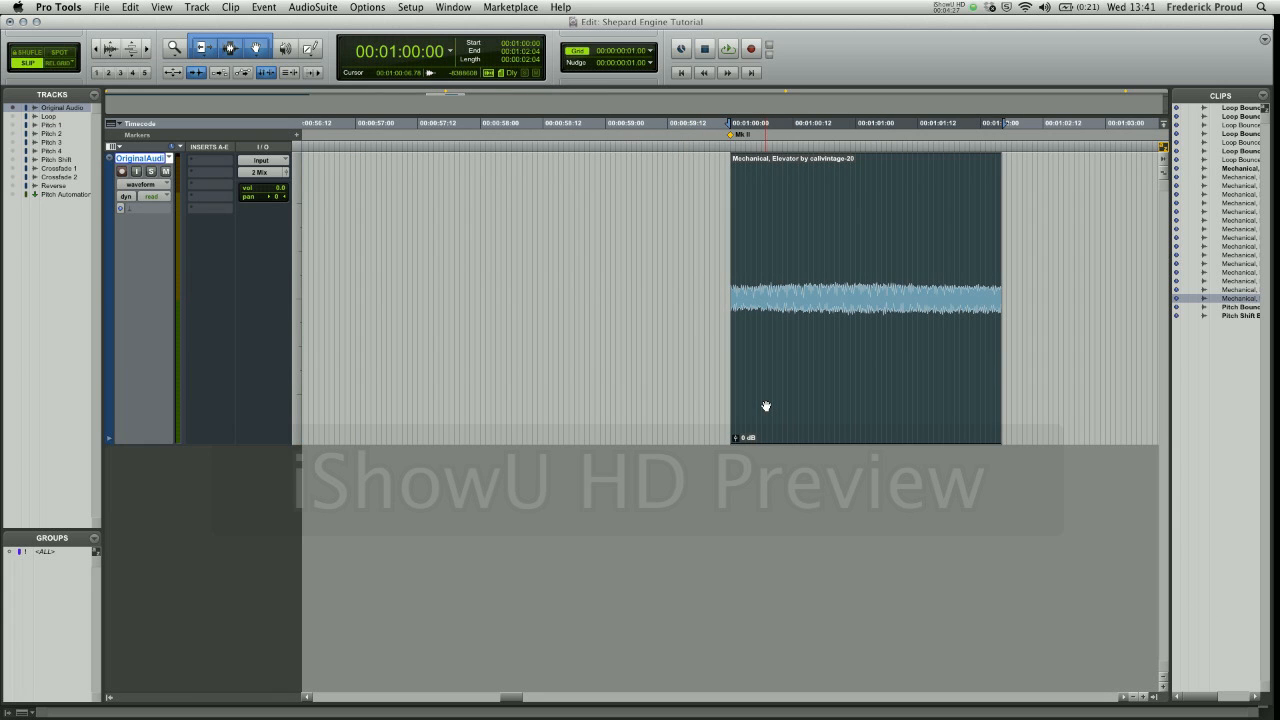
- Split the pasted clip at 00:01:01:00 and move its first half beyond the end of the second half
left_click(857, 226)
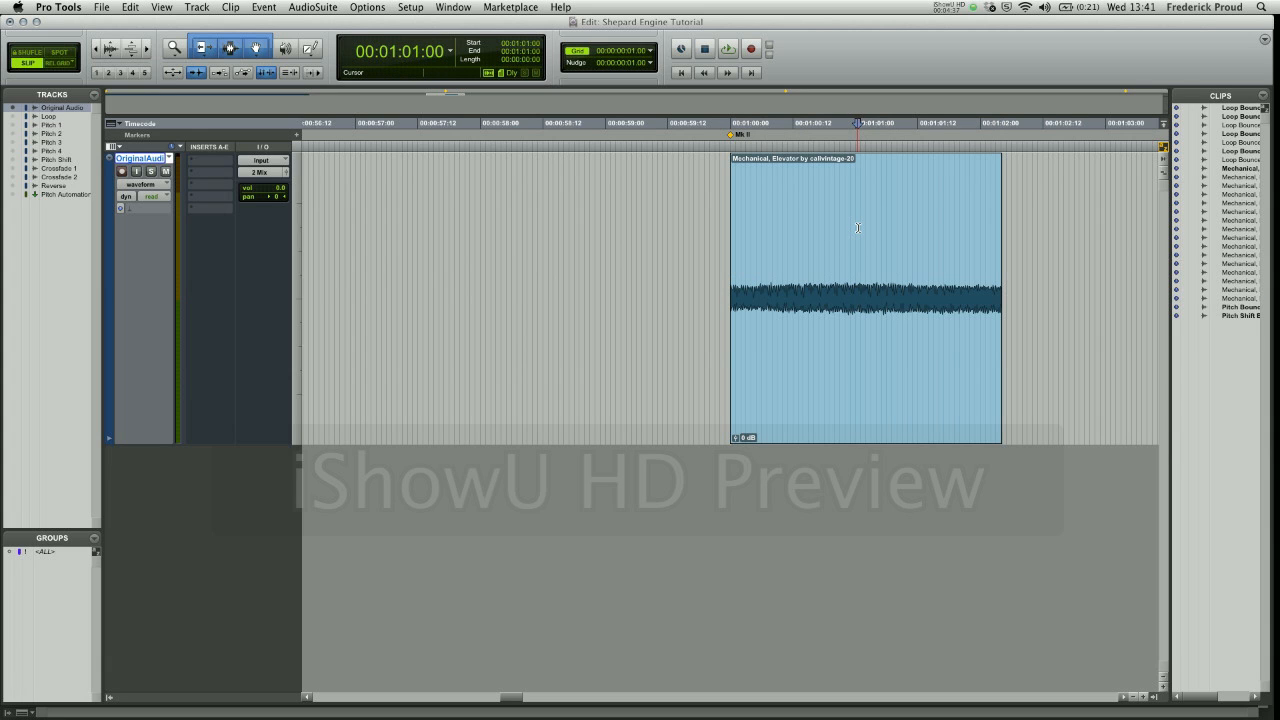
key("b")
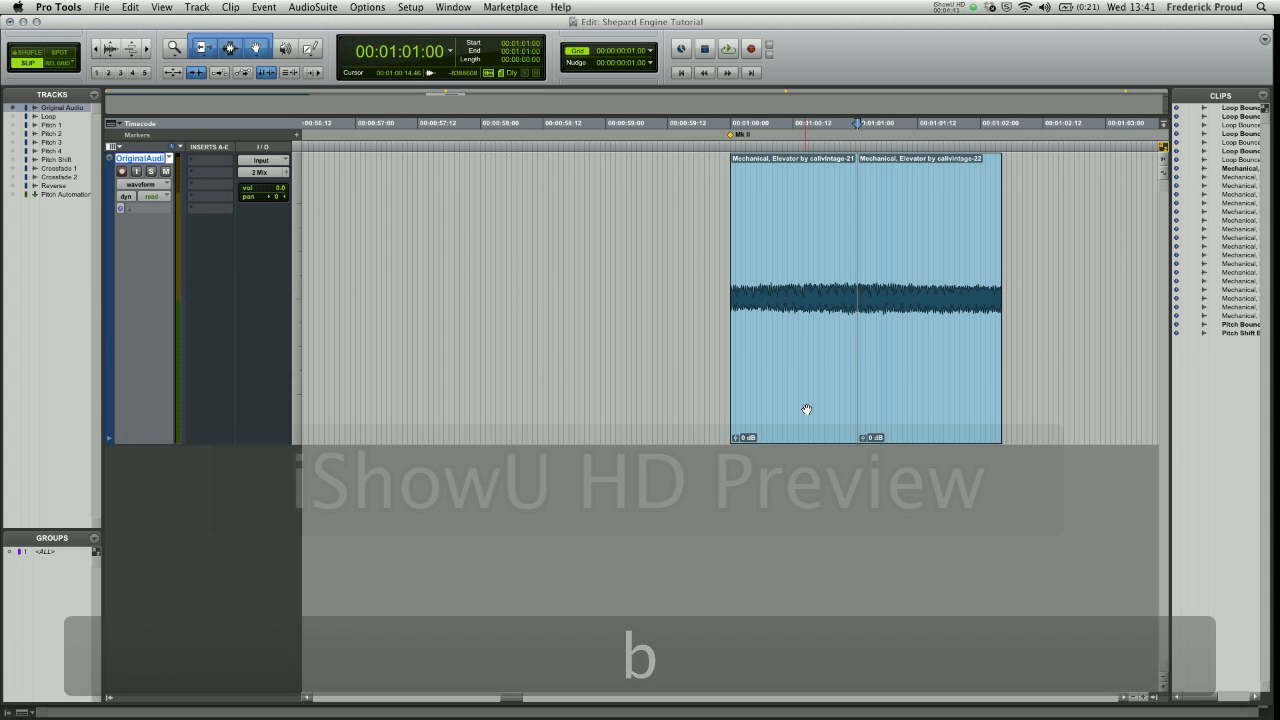
left_click_drag(785, 379, 1072, 396)
- Move the second half to the Mk II marker at 00:01:00:00 and place the first half after it, slightly overlapping its end at 00:01:01:01
left_click(788, 192)
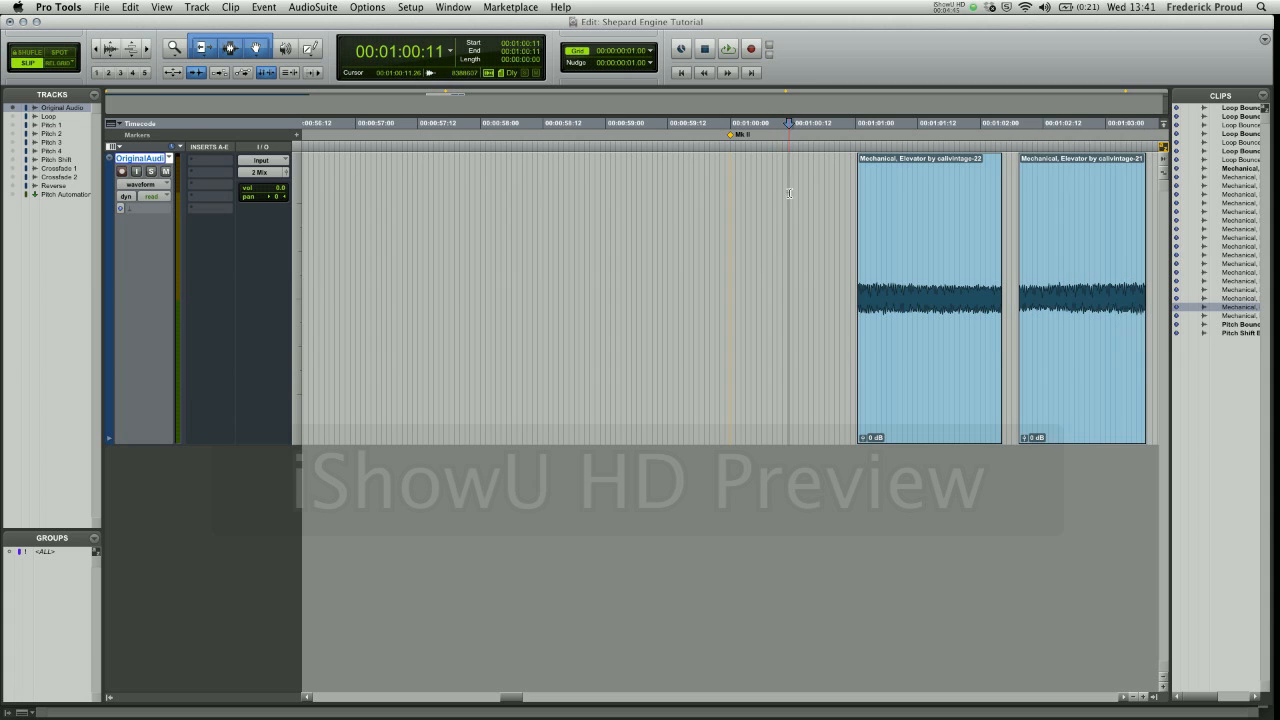
key("period")
key("2")
key("period")
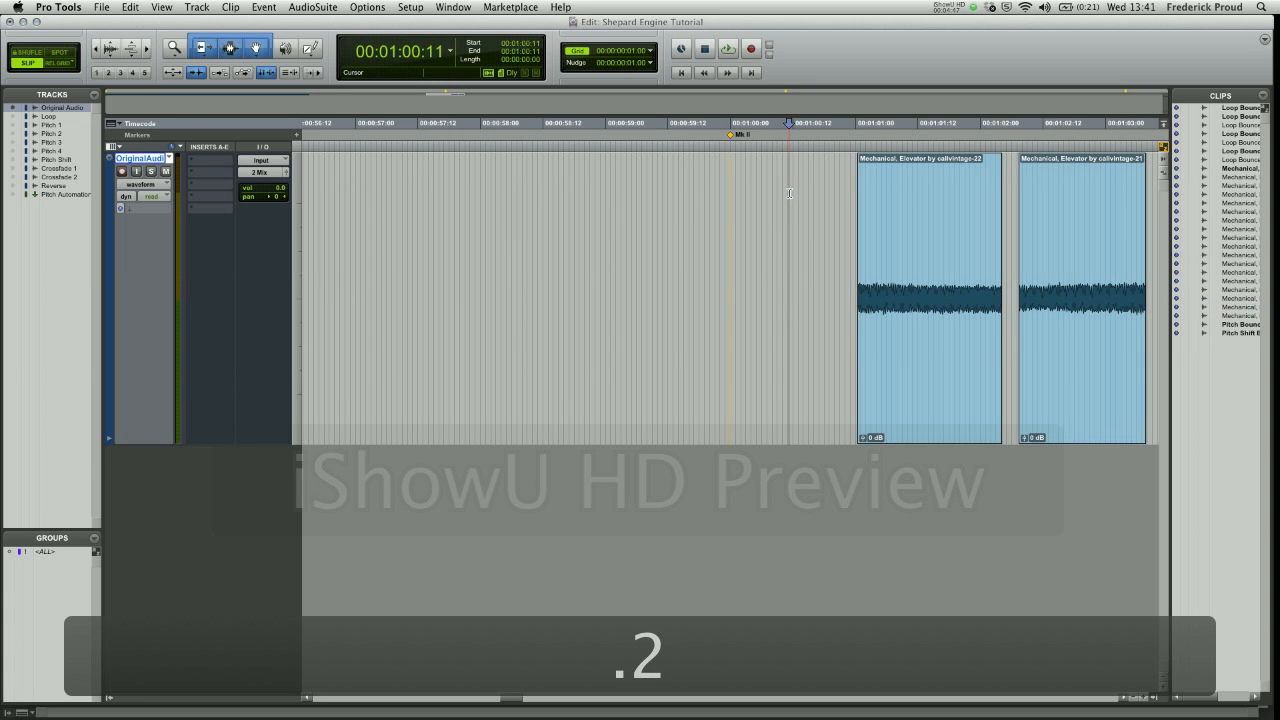
left_click(913, 362)
left_click(913, 362, "ctrl")
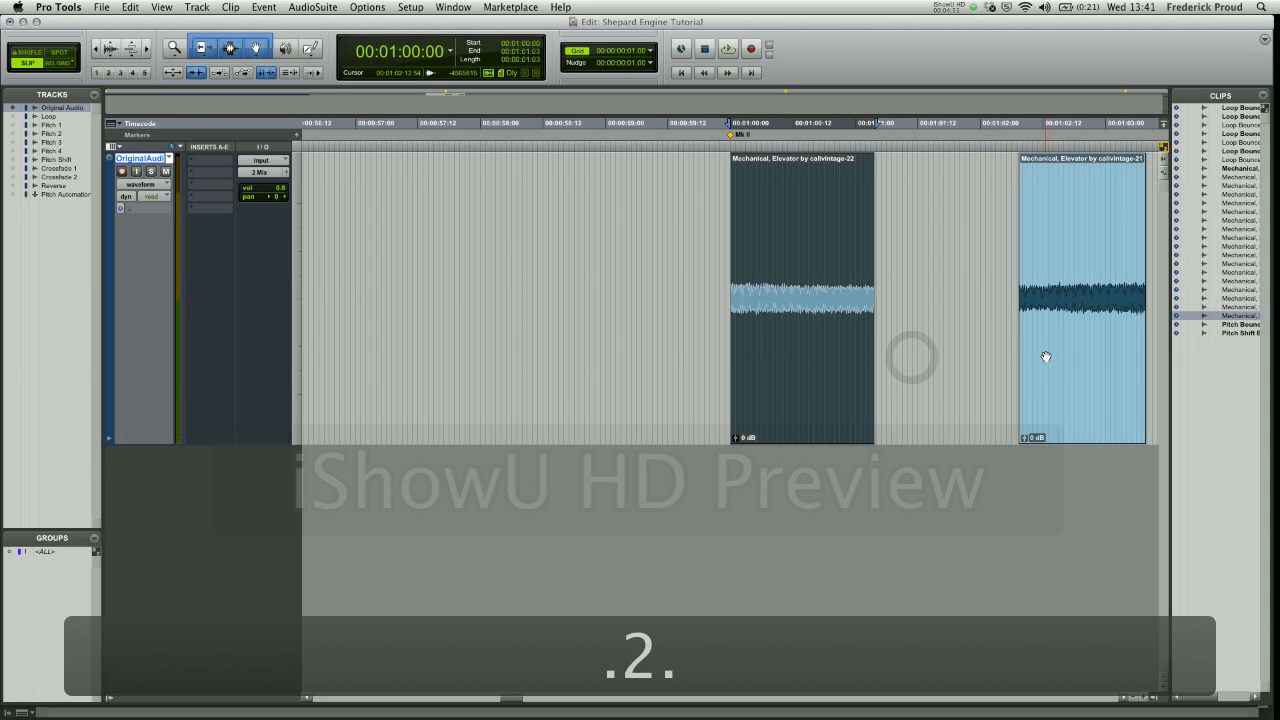
left_click_drag(1043, 352, 881, 333)
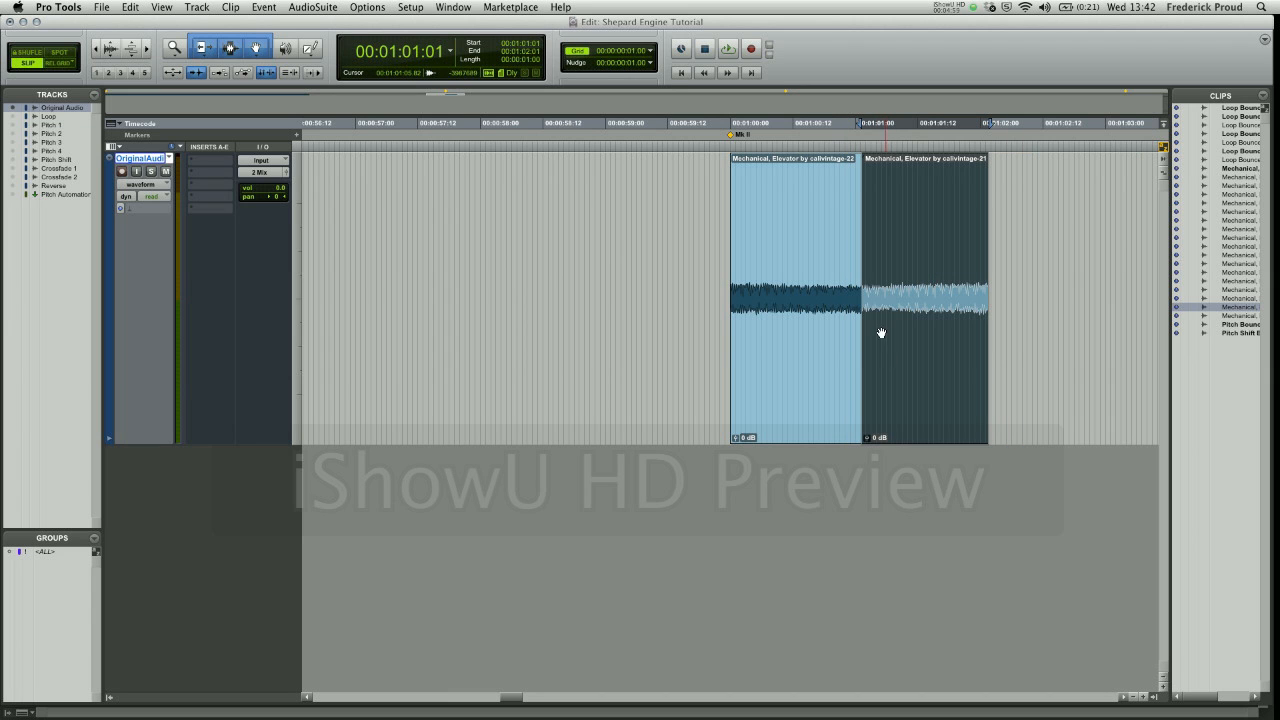
- Create a crossfade over the join of the two swapped clips, from 00:01:00:23 to 00:01:01:04
left_click_drag(852, 274, 876, 276)
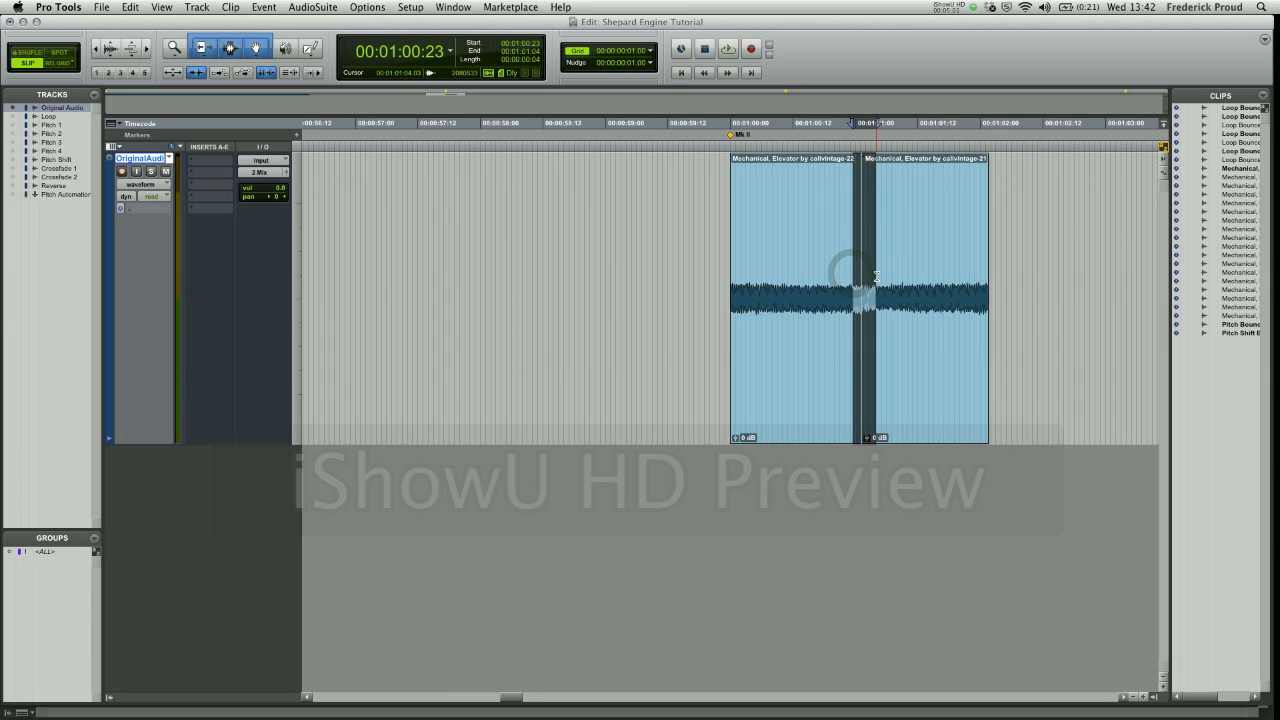
key("super+f")
left_click(741, 418)
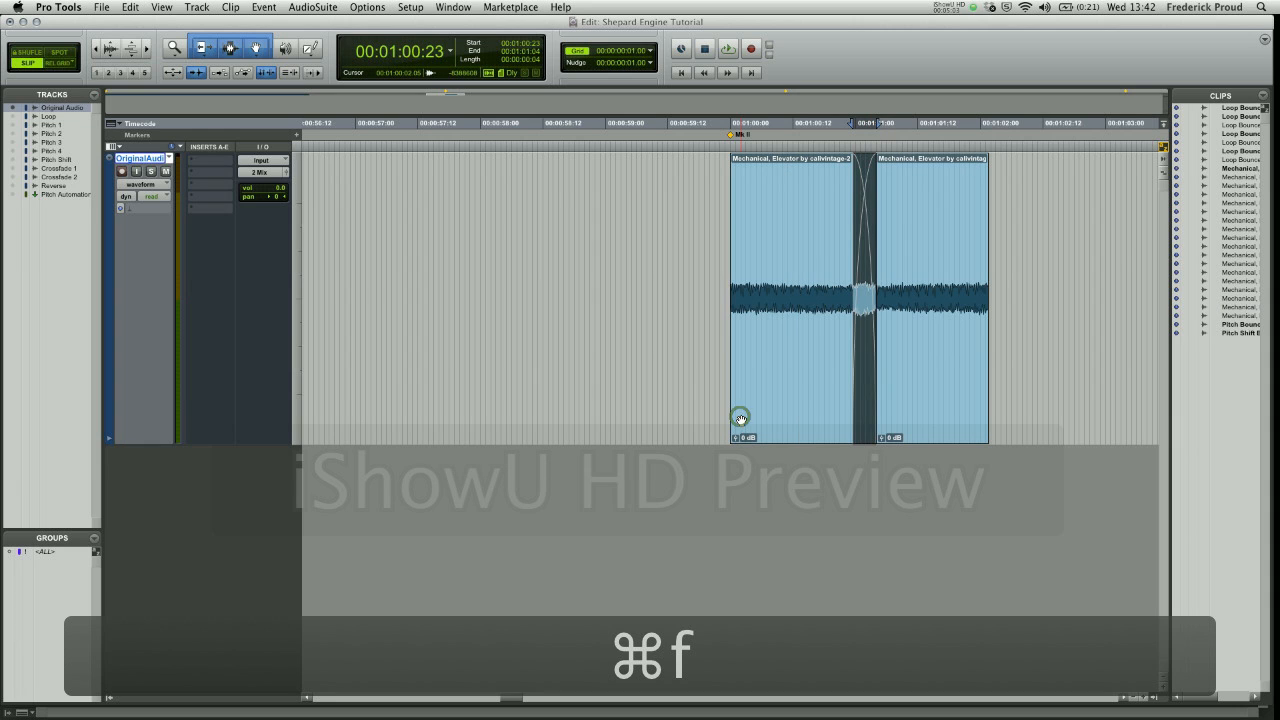
- Select both crossfaded clips from 00:01:00:00 to 00:01:02:01 and audition them as a loop
left_click(781, 377)
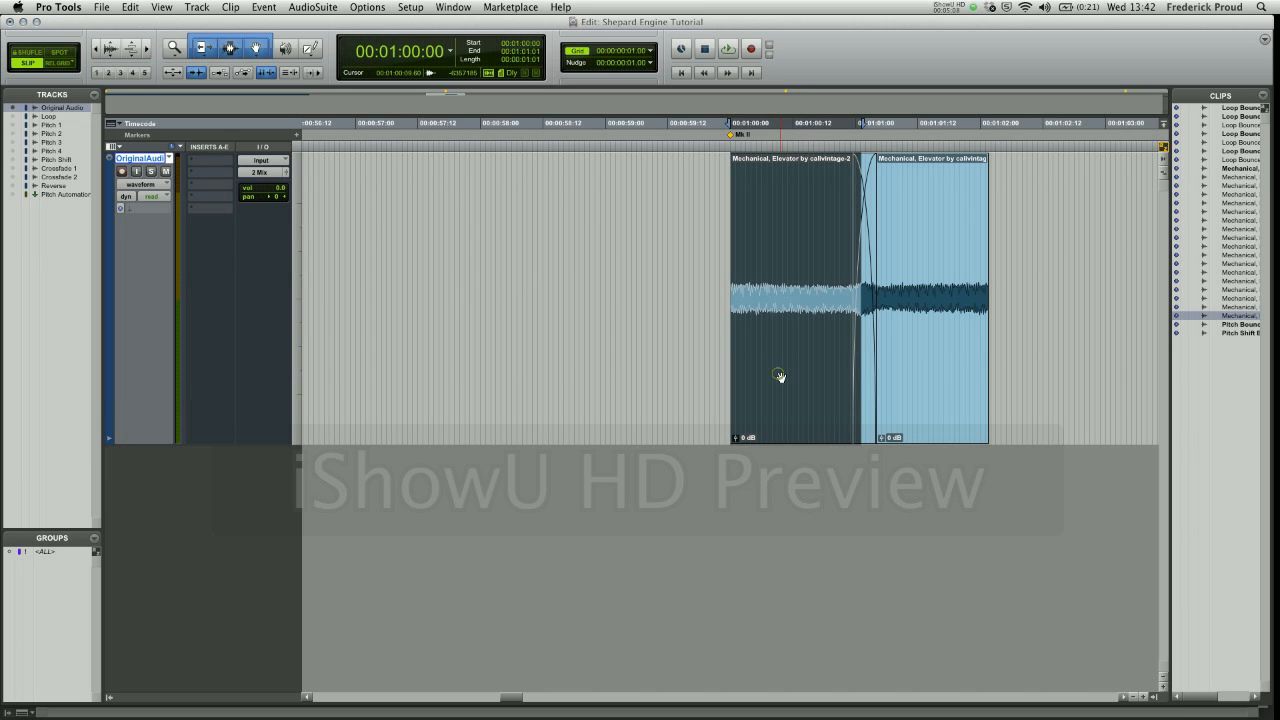
left_click(940, 391, "shift")
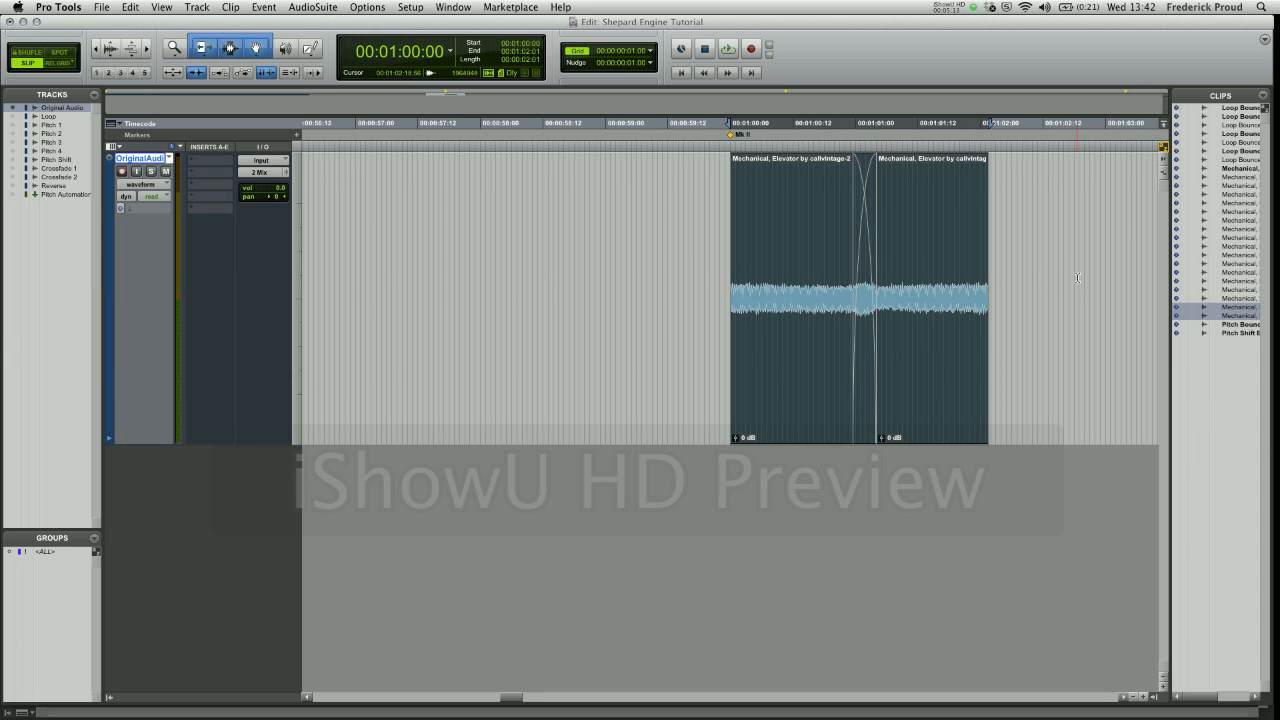
key("space")
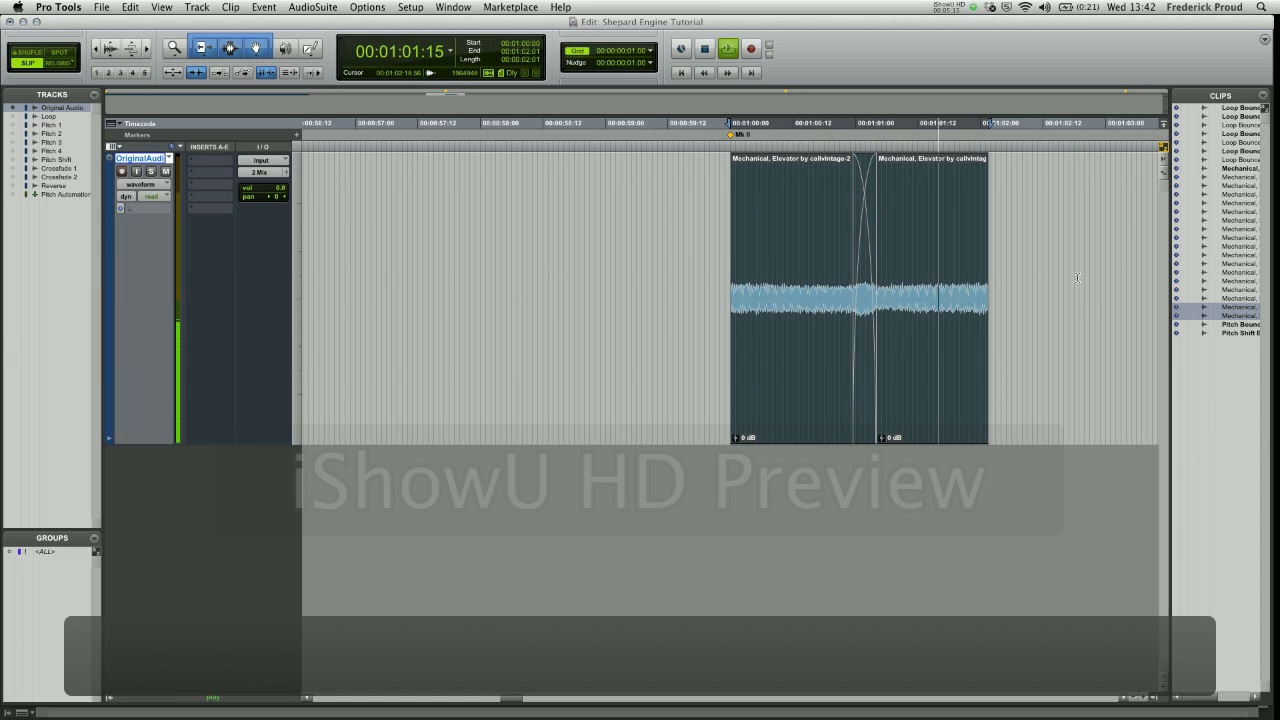
key("space")
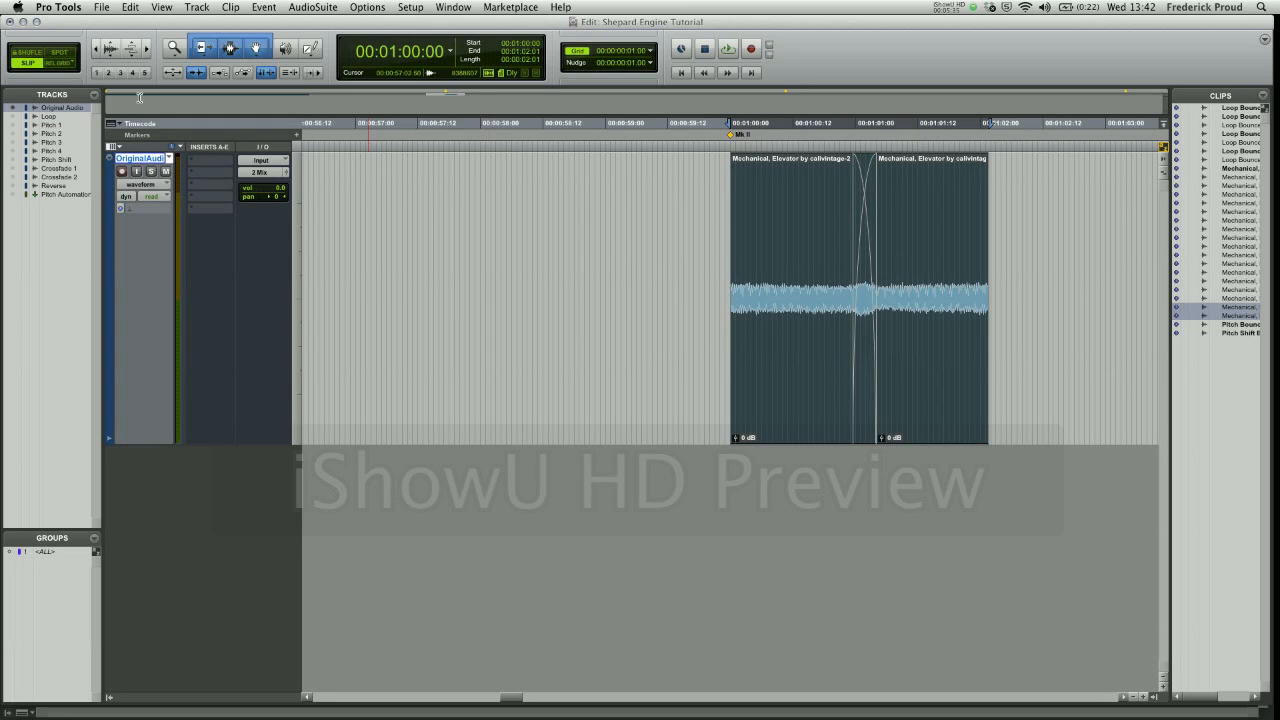
- Show the Loop track and hide the Original Audio track
left_click(13, 116)
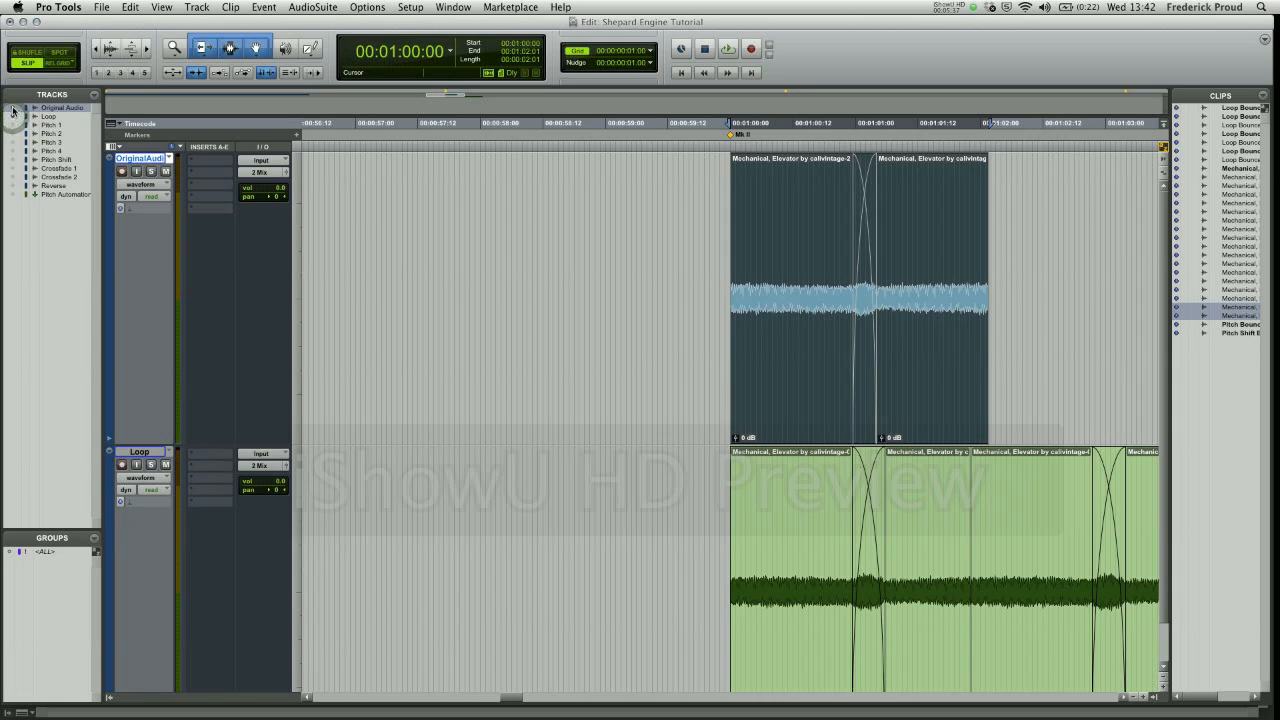
left_click(12, 107)
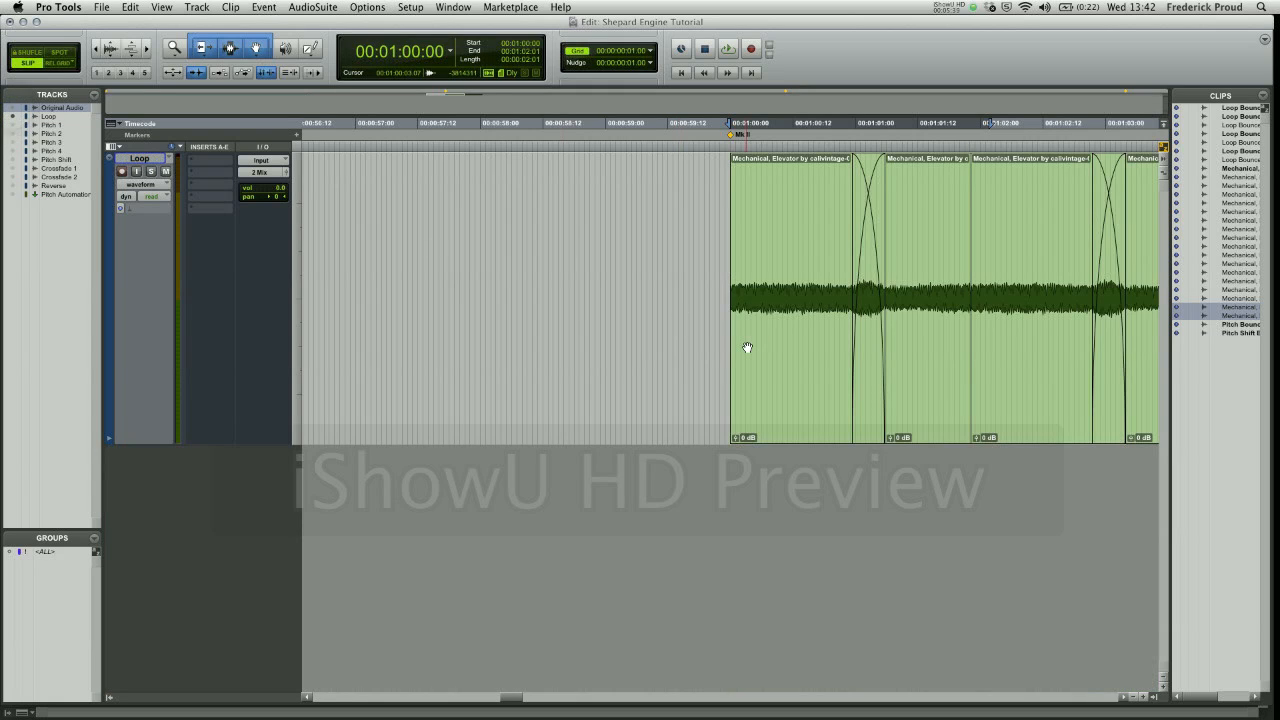
- Select all the crossfaded clips on the Loop track, from 00:01:00:00 to 00:01:06:12, and audition them
key("r")
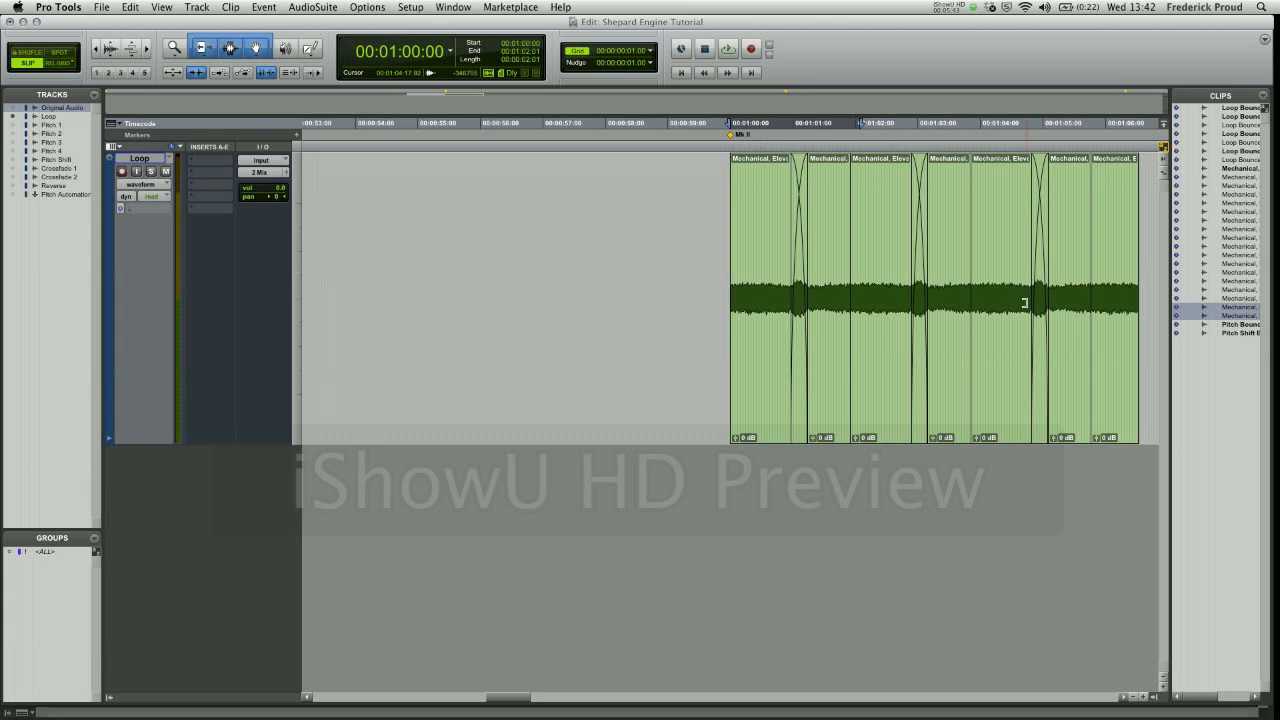
left_click(770, 400)
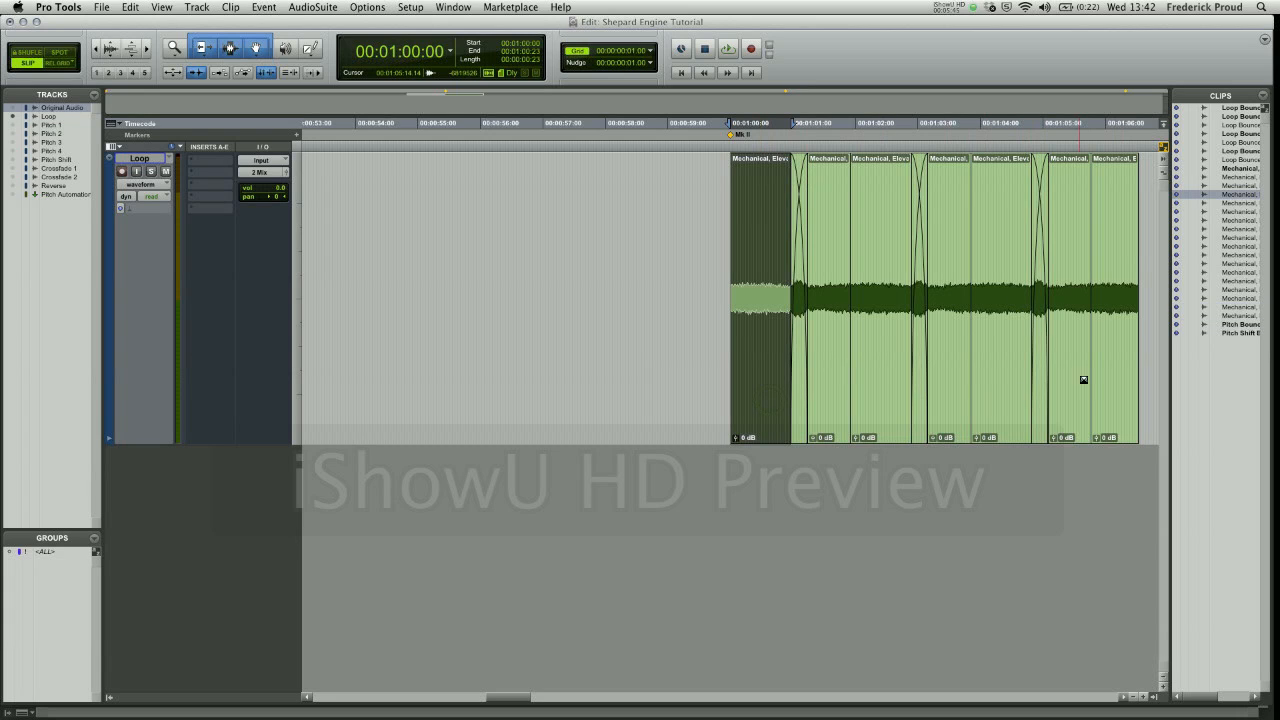
left_click(1129, 382, "shift")
key("space")
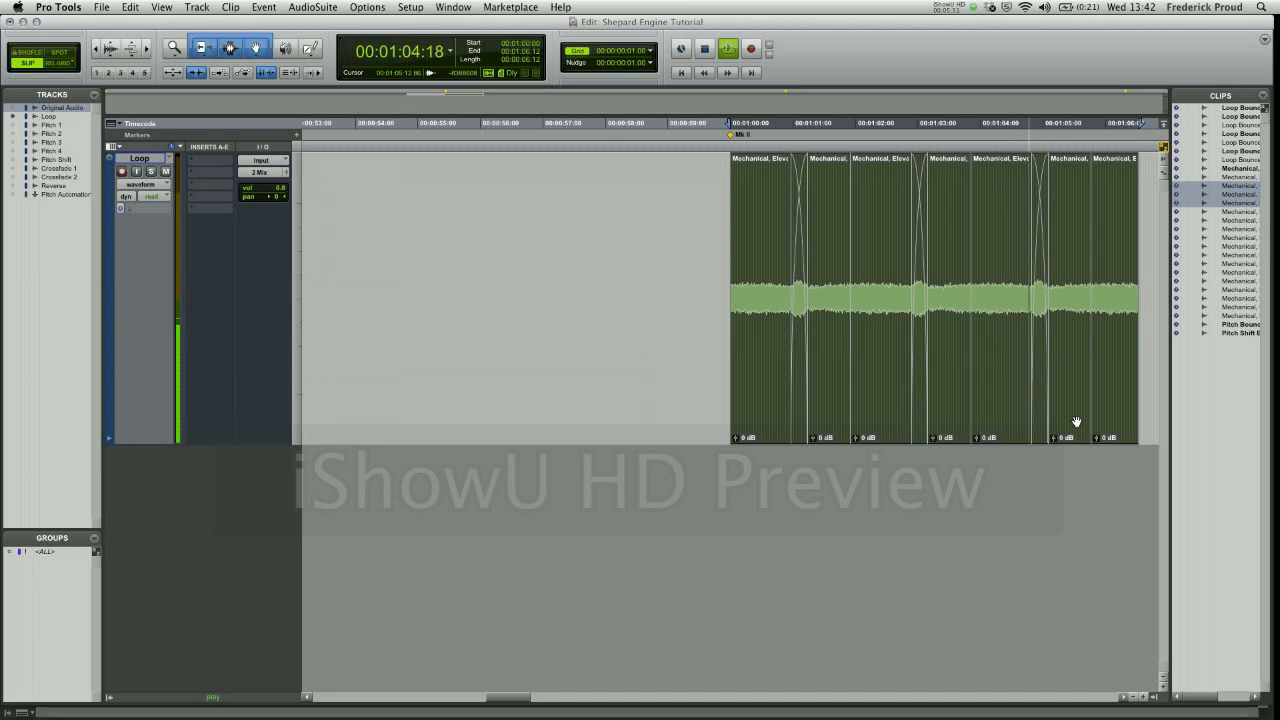
key("space")
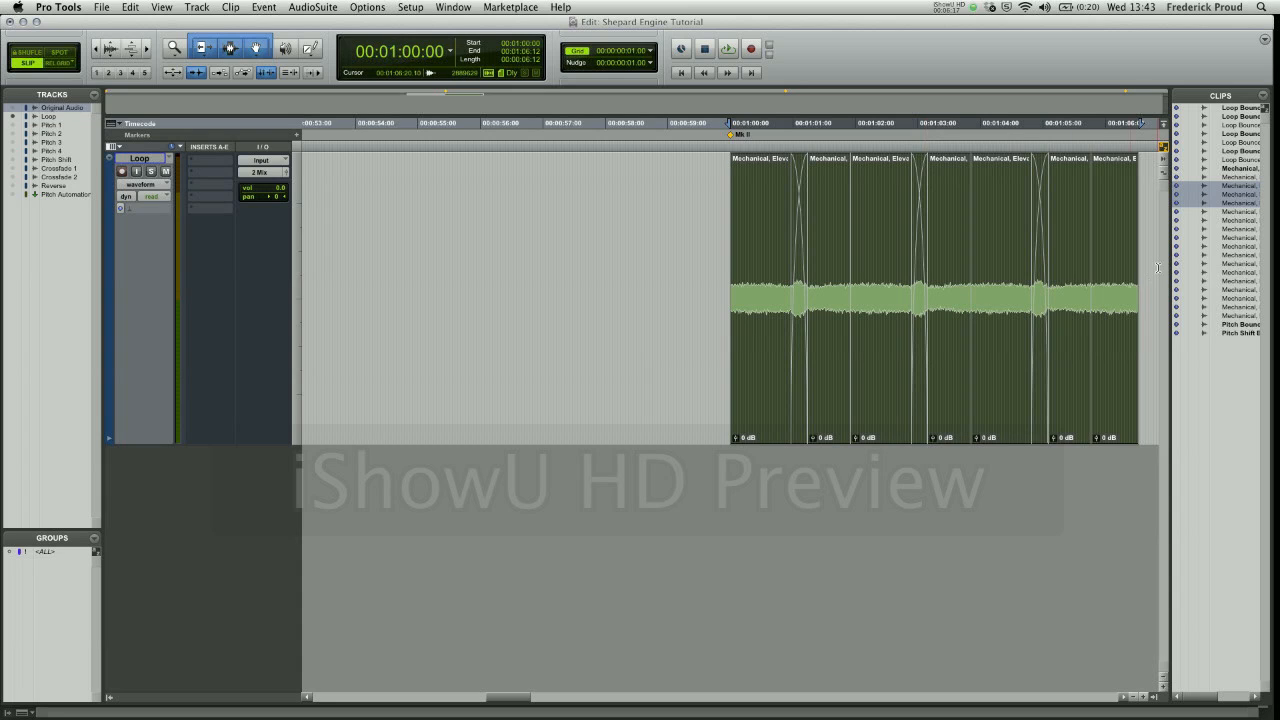
key("r")
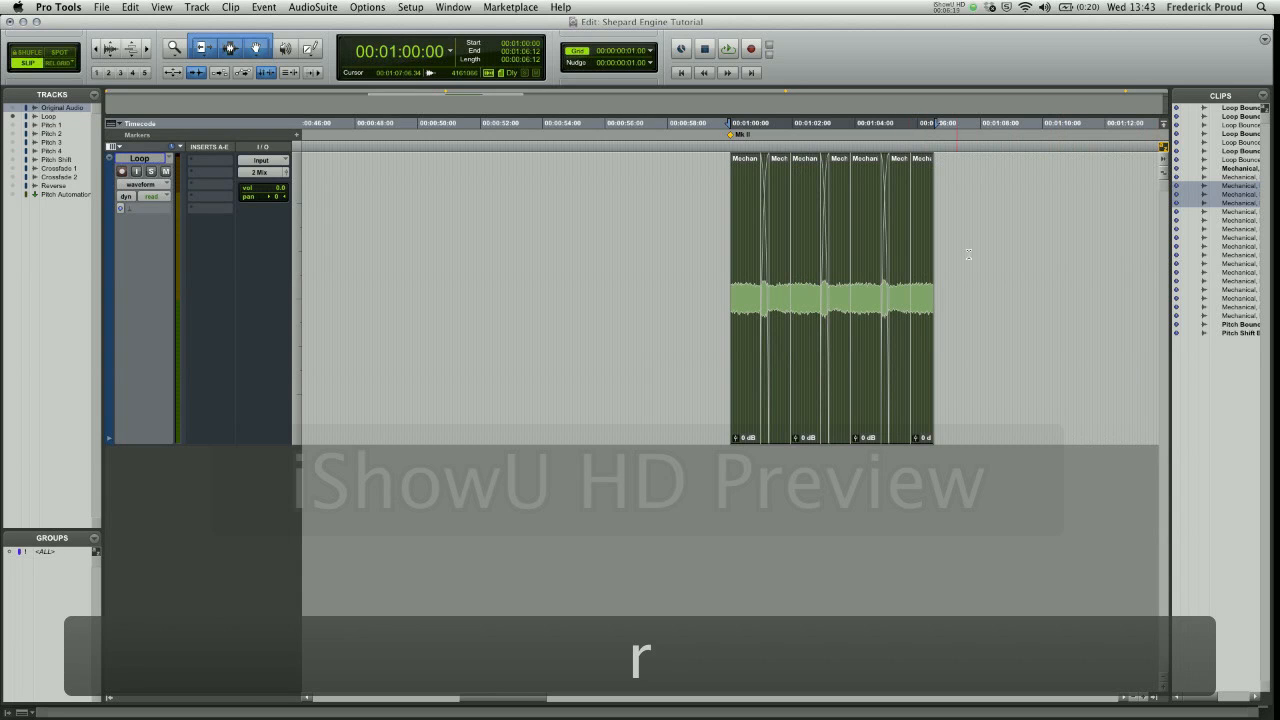
key("t")
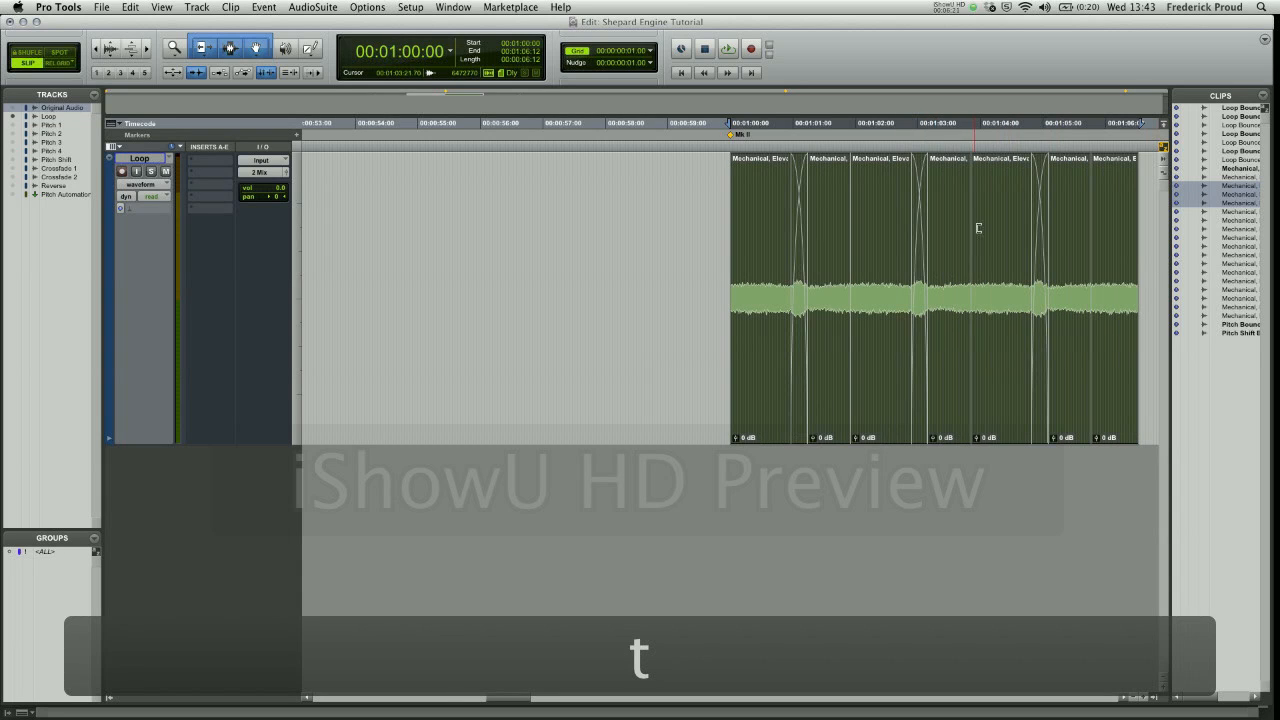
scroll(1067, 251, "right", 3)
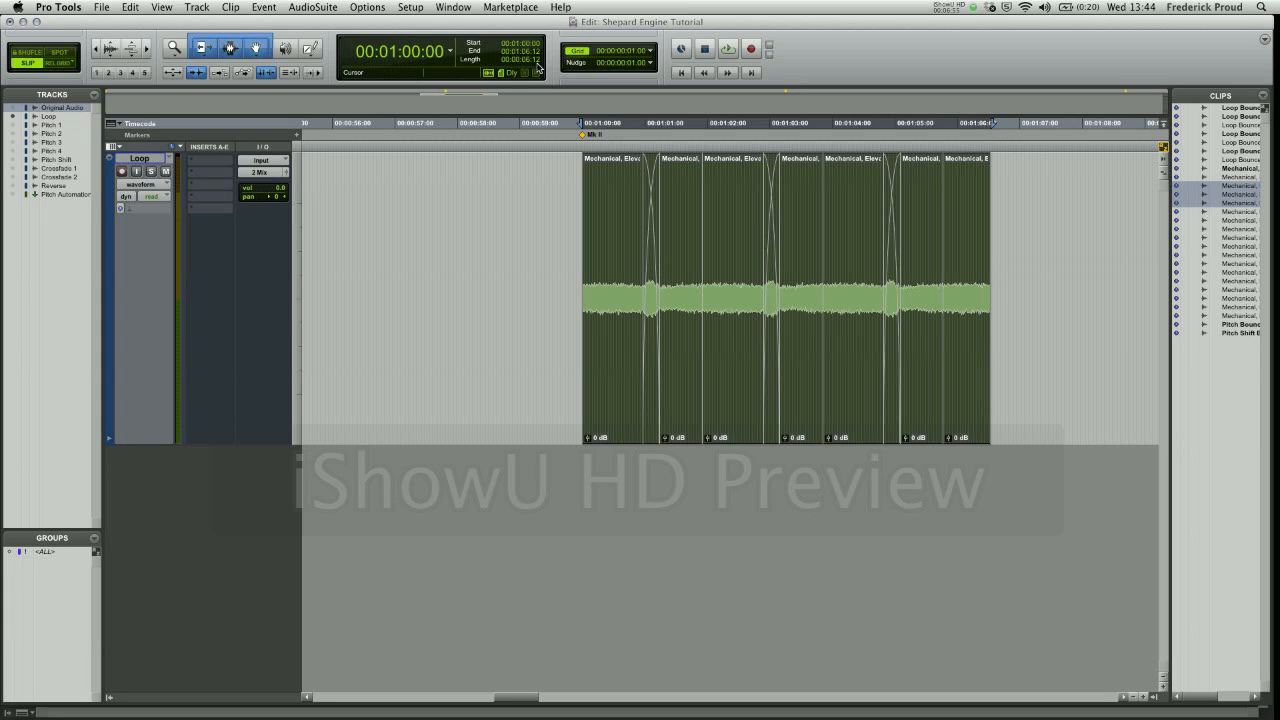
key("alt+super+b")
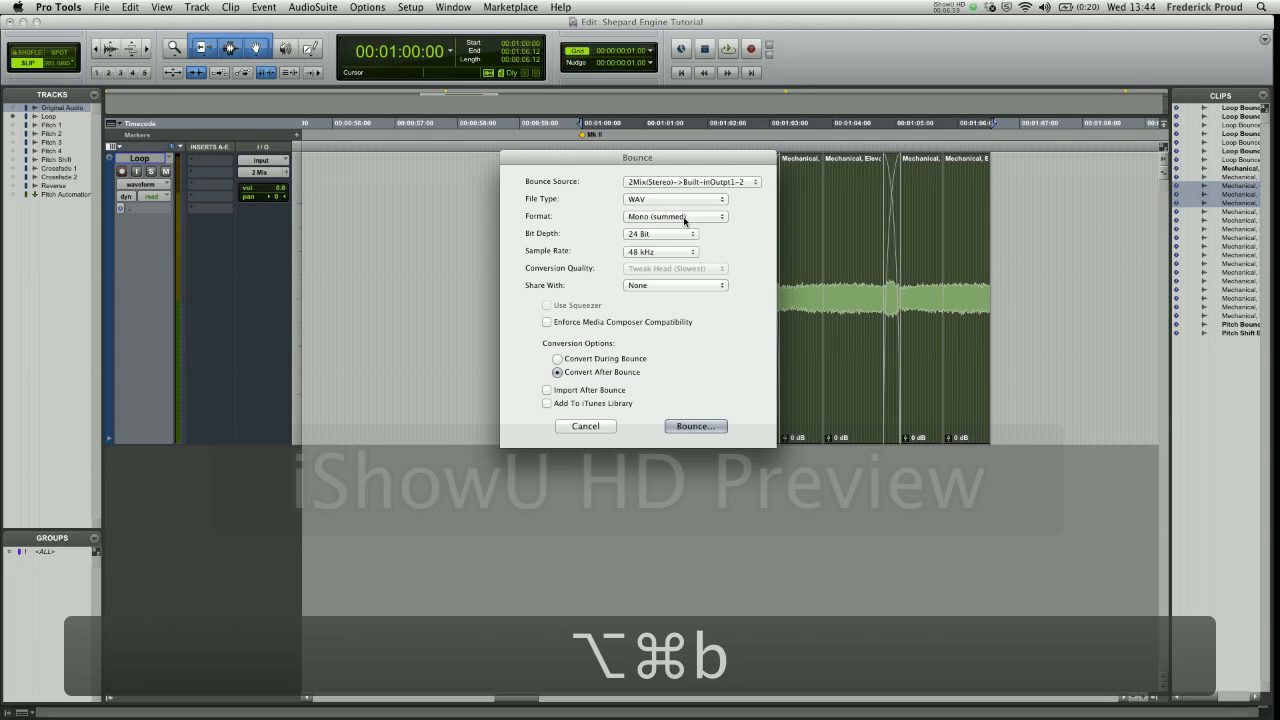
left_click(695, 426)
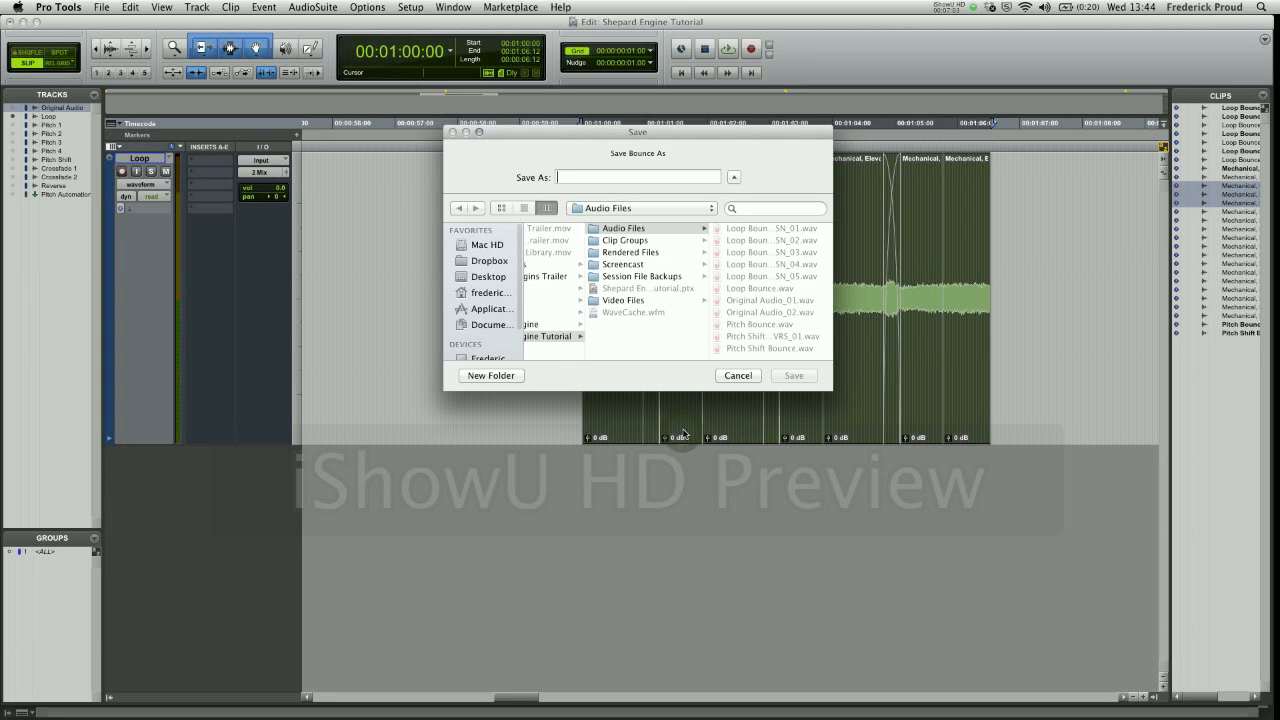
left_click(770, 288)
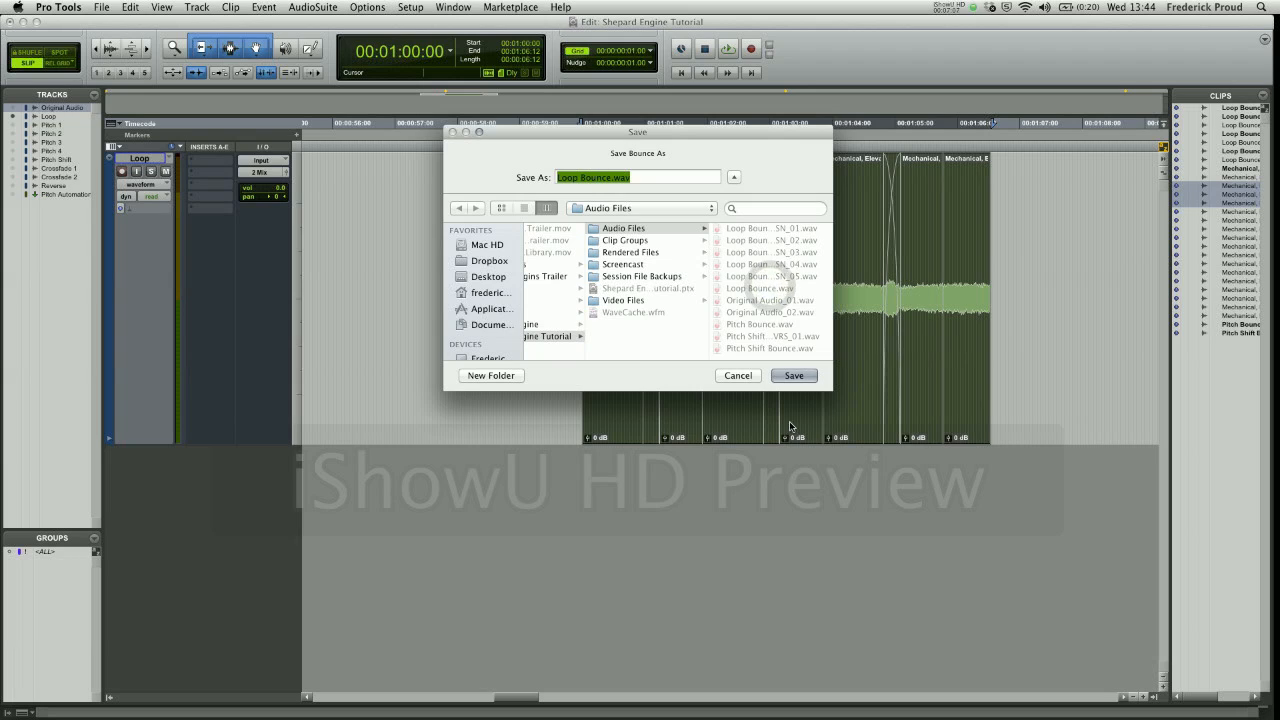
left_click(739, 376)
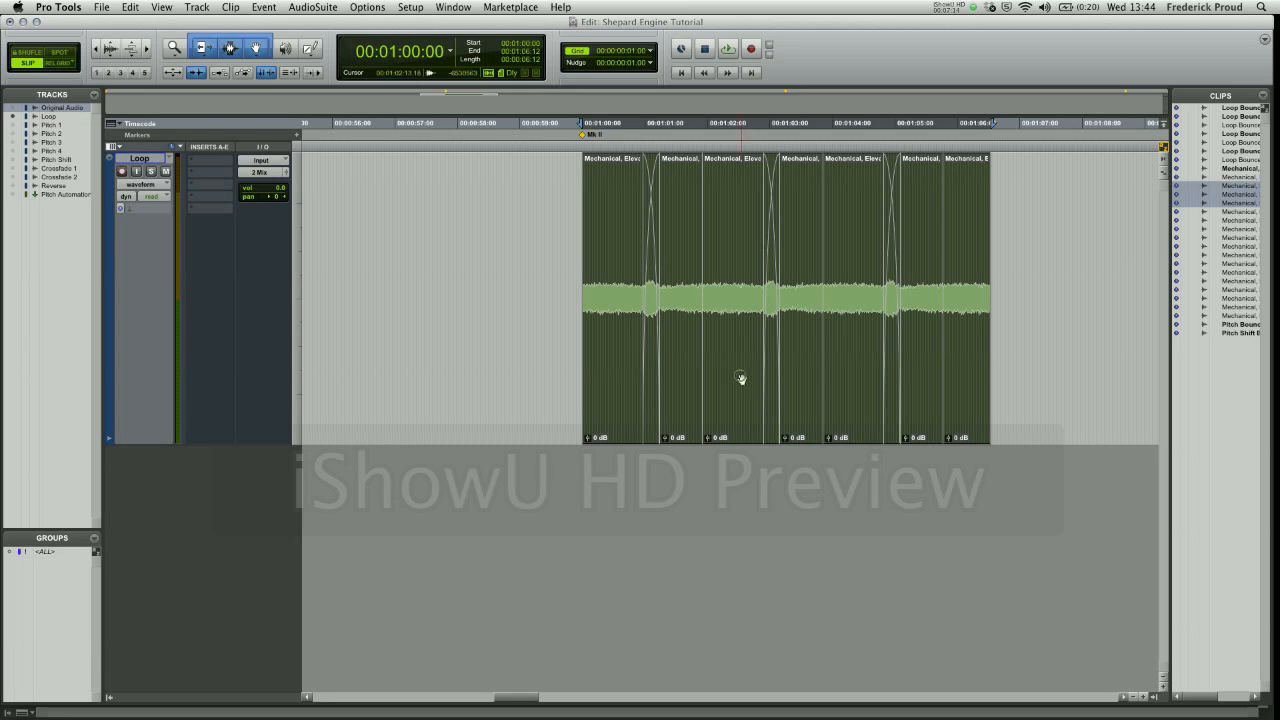
- Hide the Loop track and show the Pitch 1, Pitch 2, Pitch 3 and Pitch 4 tracks
left_click(13, 117)
left_click(13, 125)
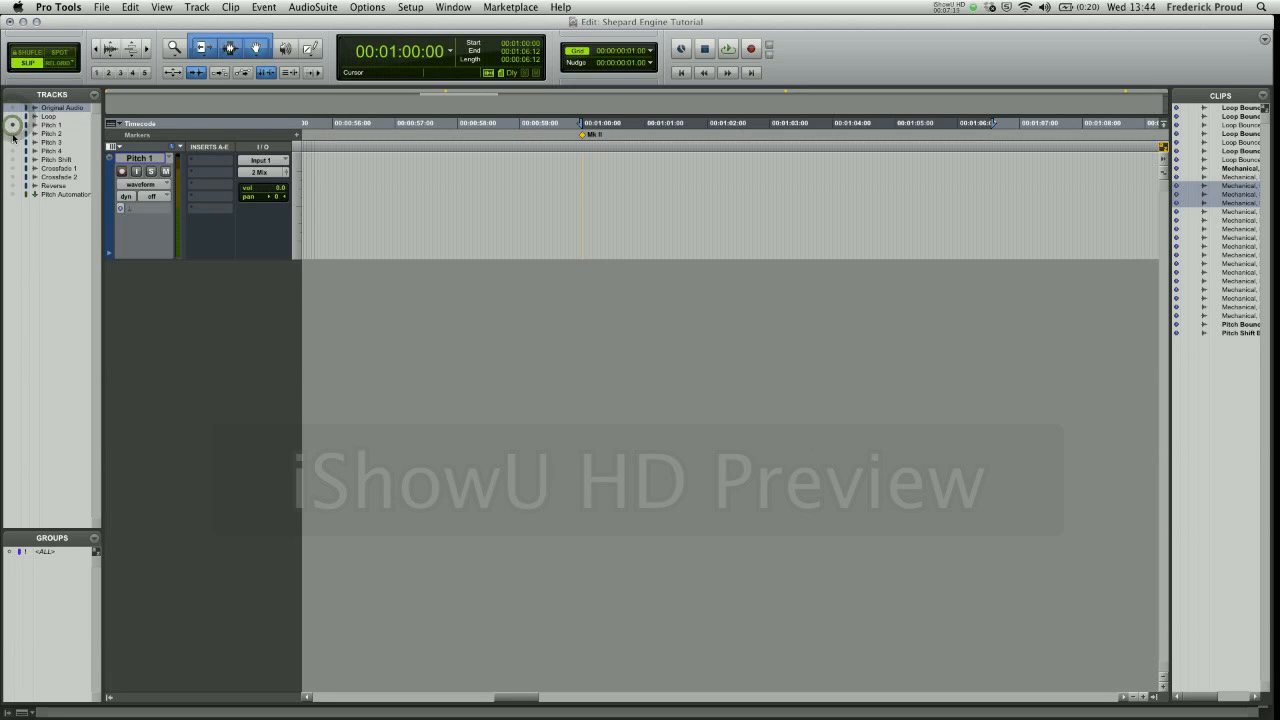
left_click(13, 133)
left_click(13, 142)
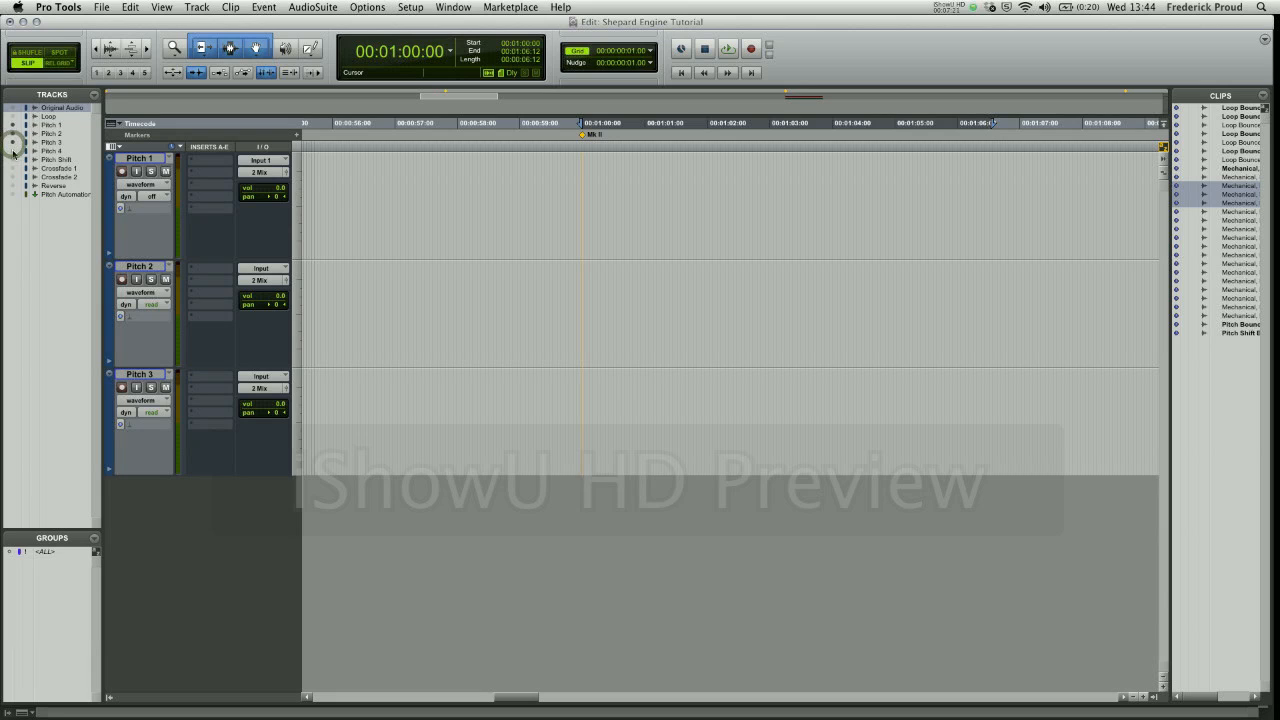
left_click(13, 150)
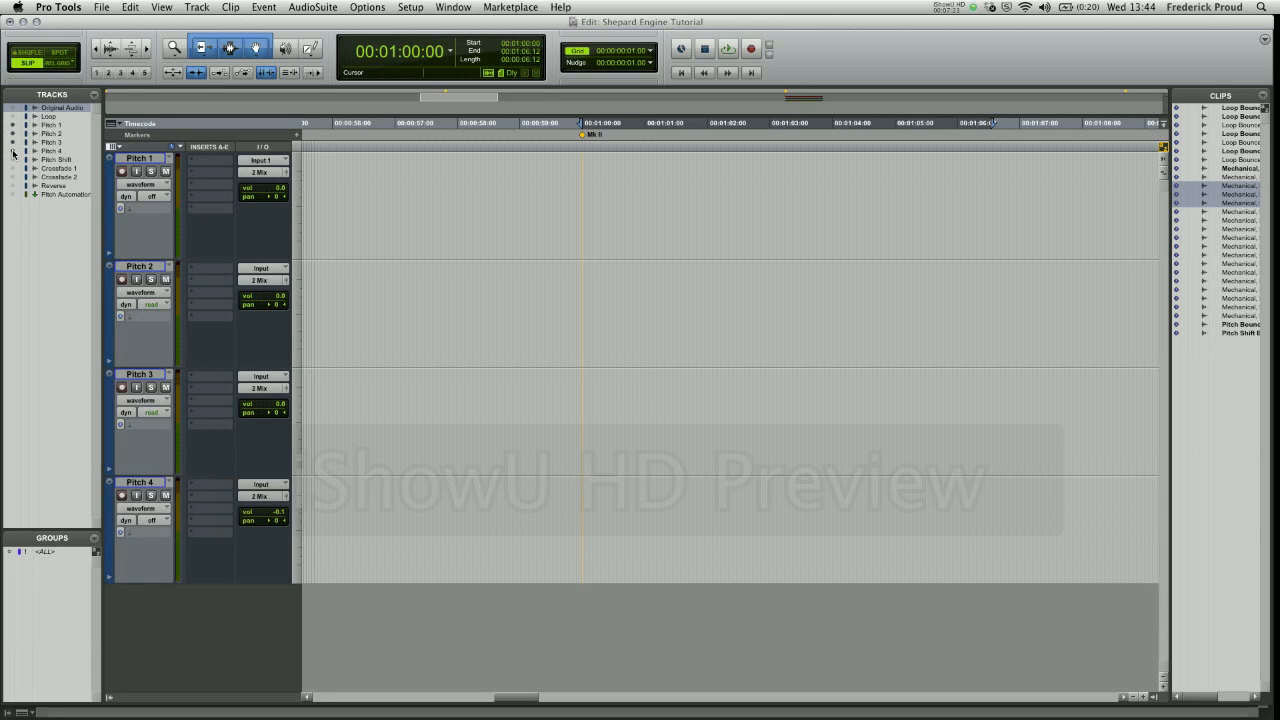
- Copy the Loop Bounce clip at marker 3 from the Pitch 2 track to the same position on the Pitch 1 track
key("KP_Decimal")
key("KP_3")
key("KP_Decimal")
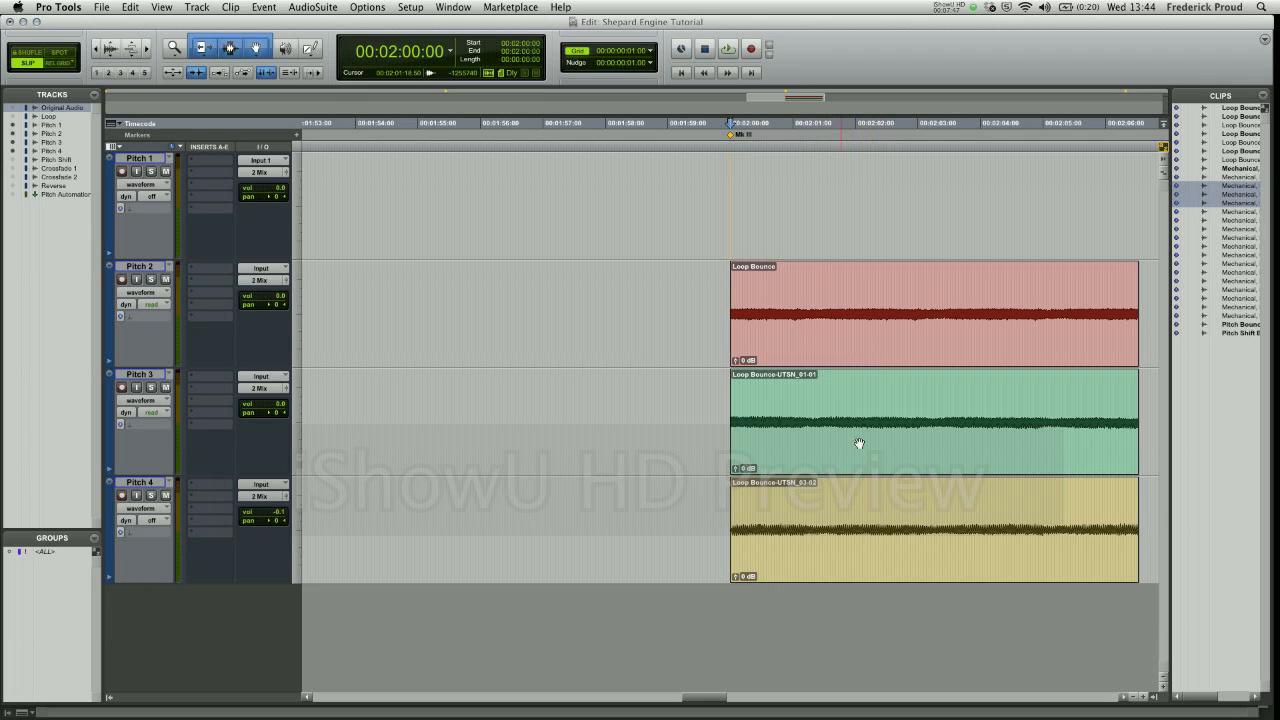
left_click(846, 340)
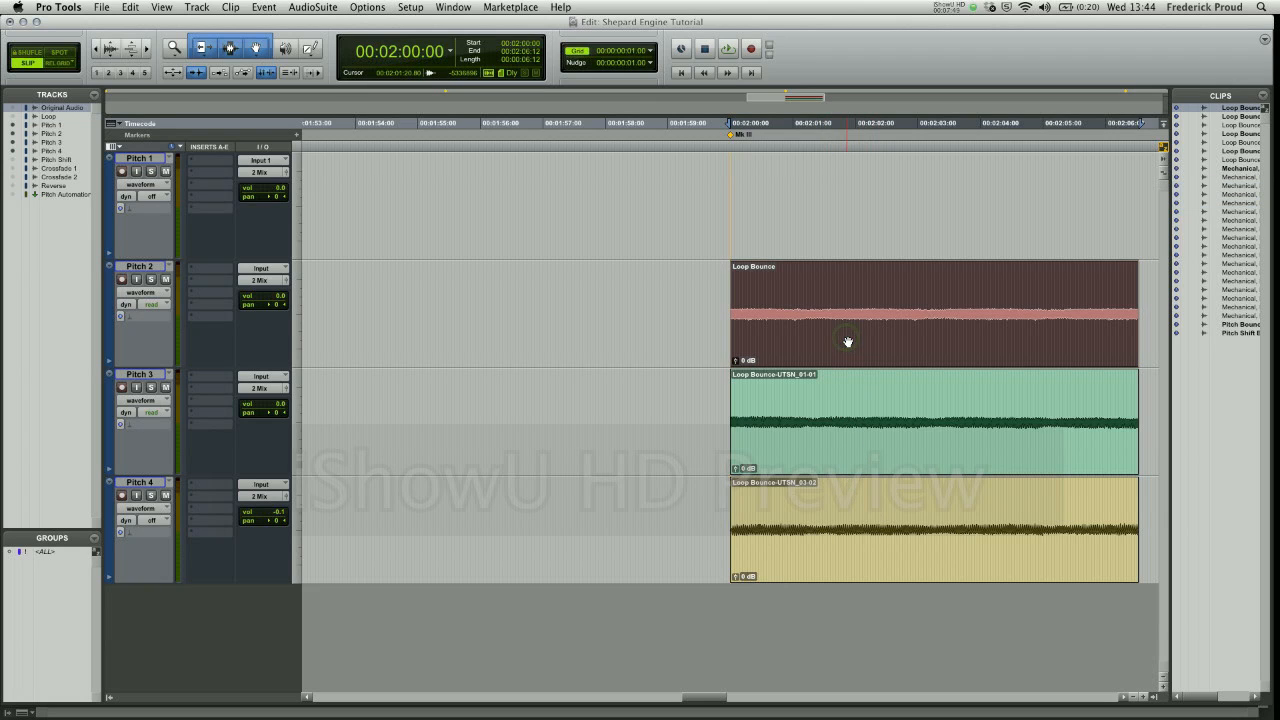
key("c")
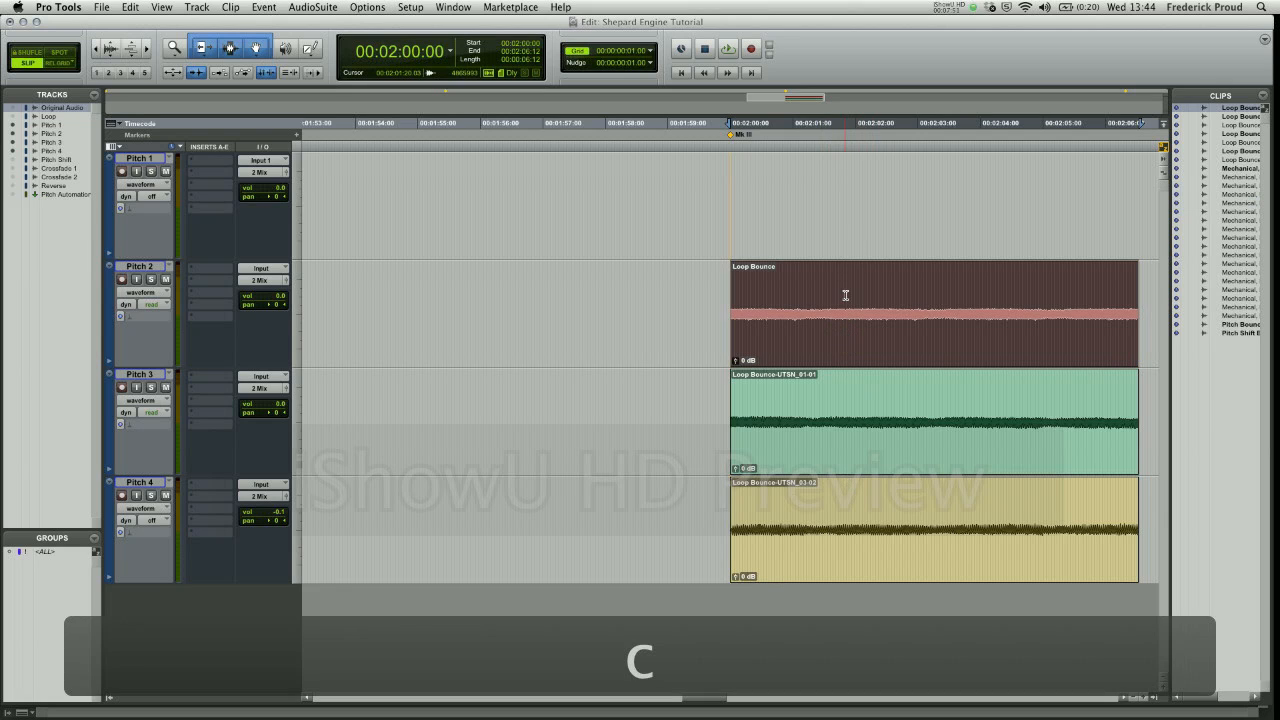
key("p")
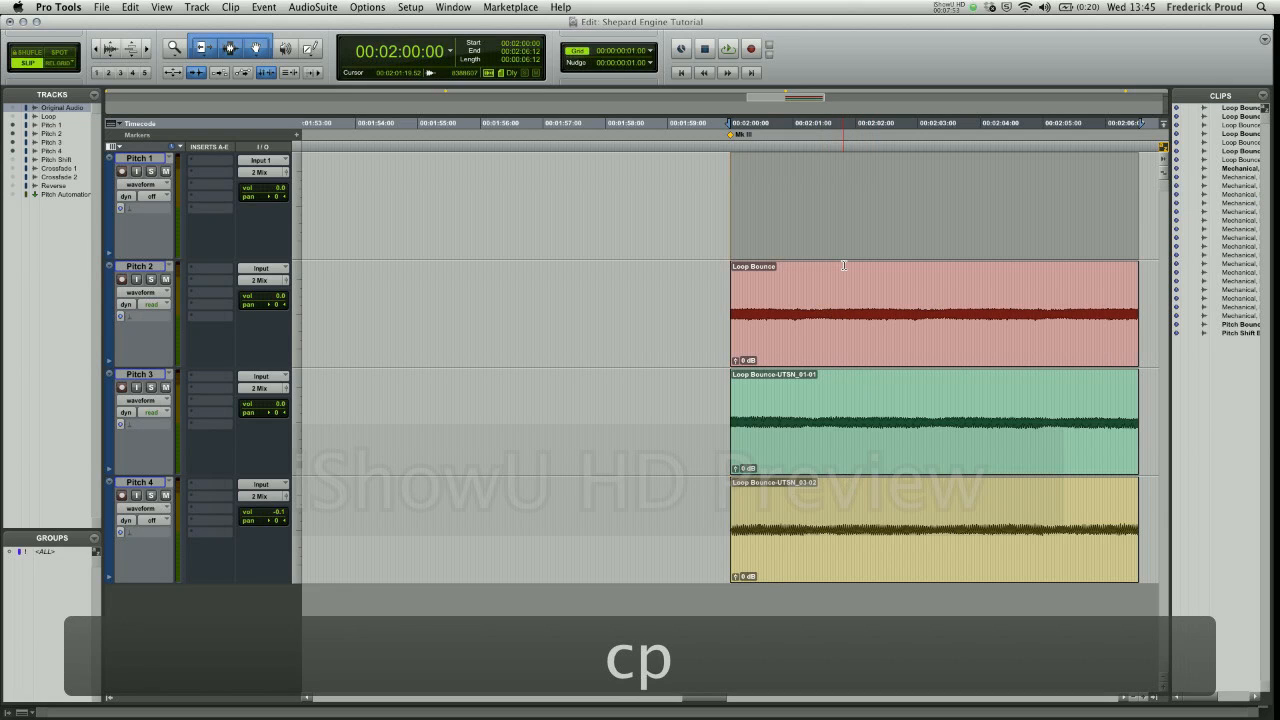
key("v")
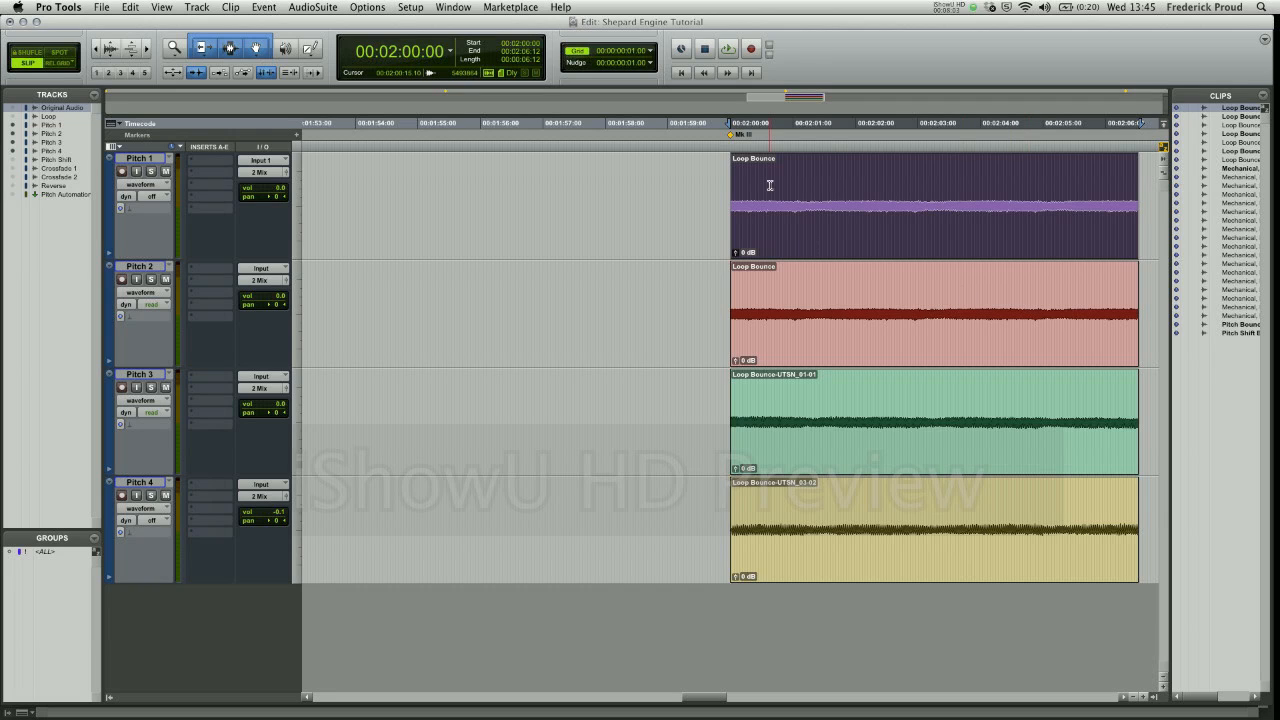
left_click(810, 337)
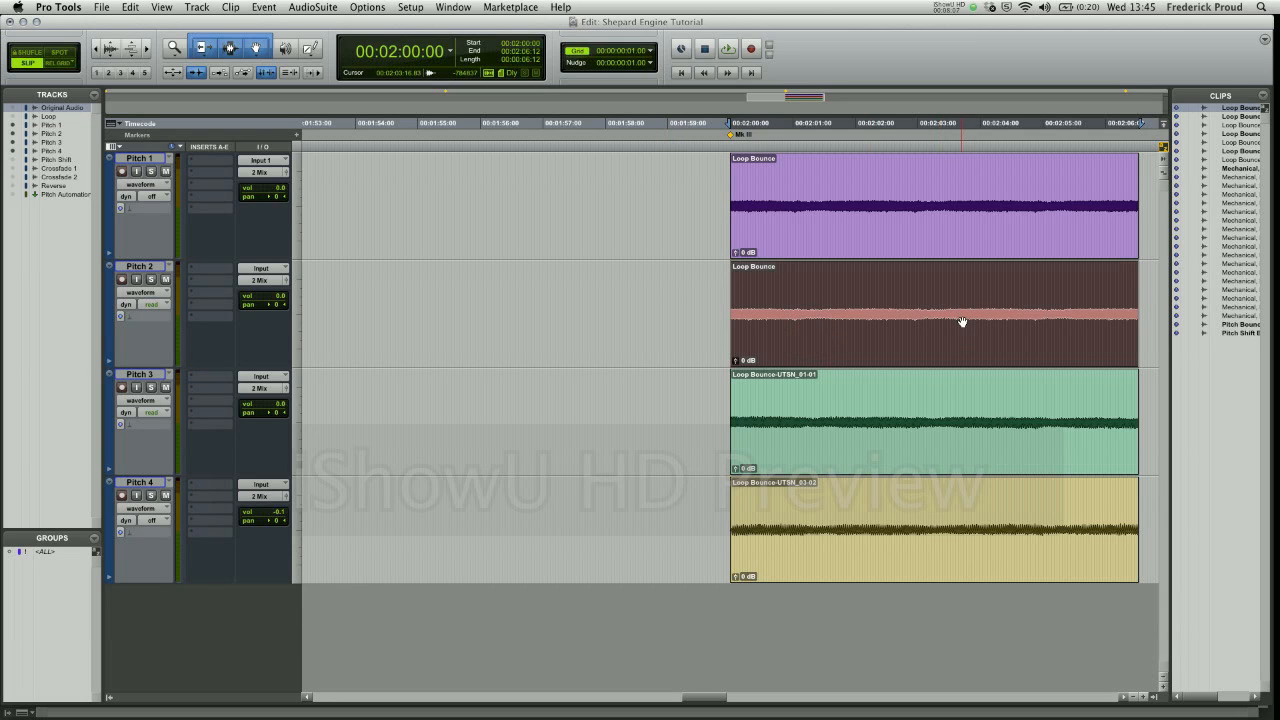
left_click(864, 456)
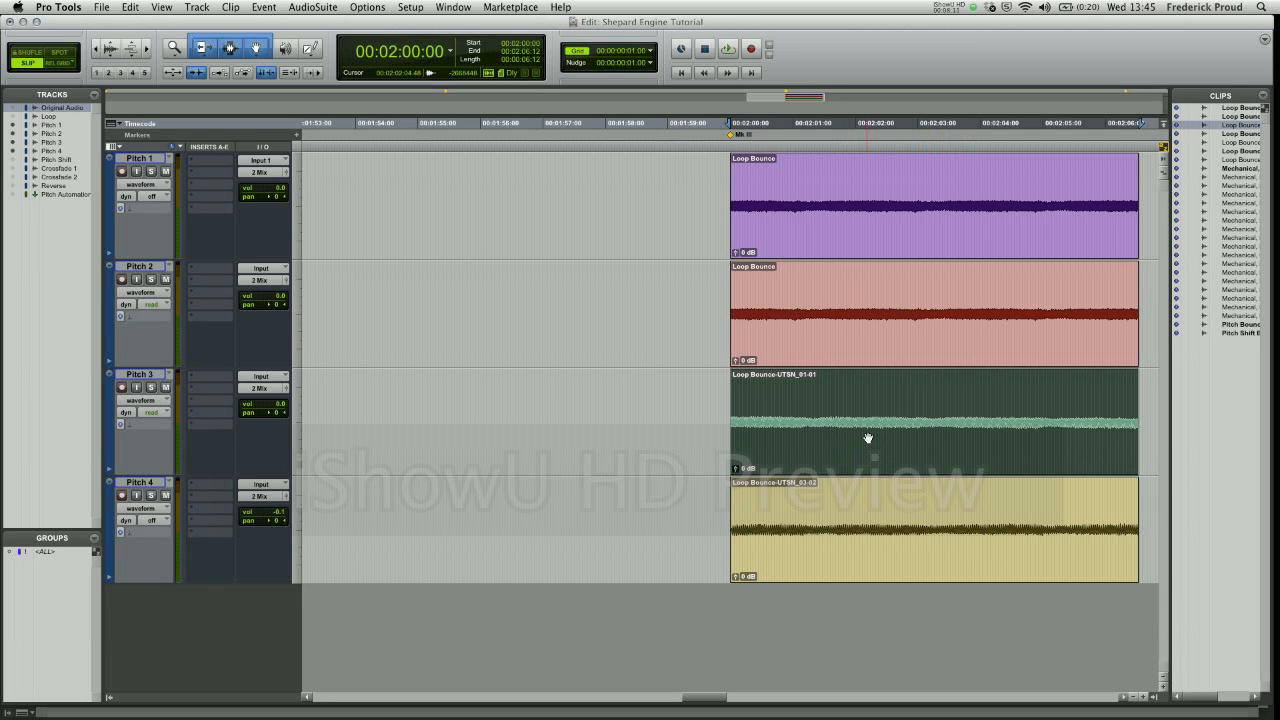
left_click(850, 565)
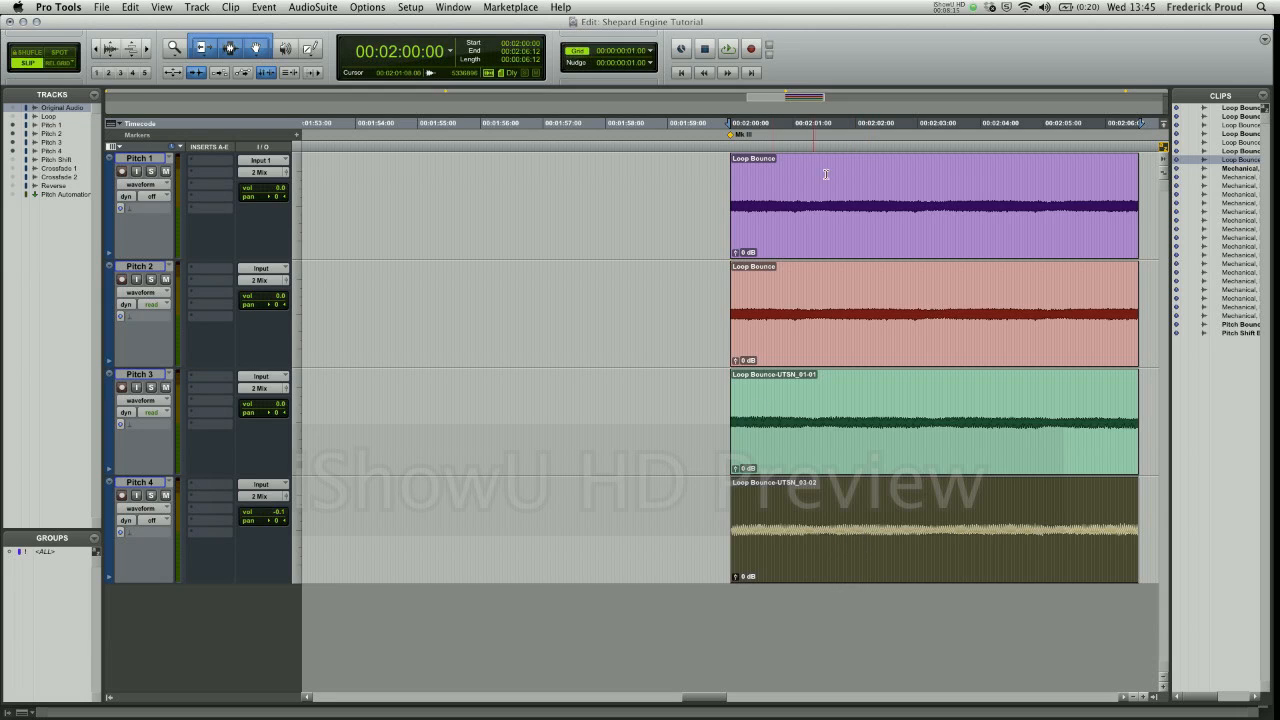
- Open the SoundShifter Pitch Mono AudioSuite effect for the Pitch 1 clip and preview it at its original pitch
left_click(826, 233)
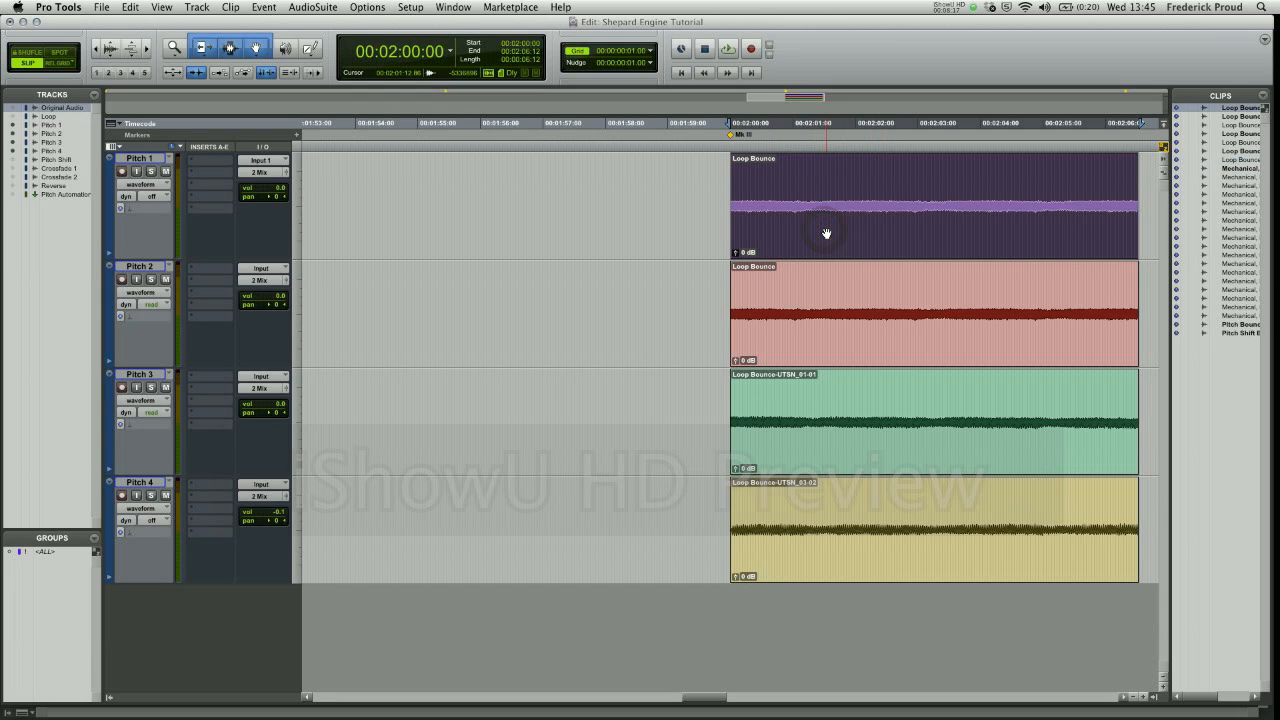
left_click(314, 8)
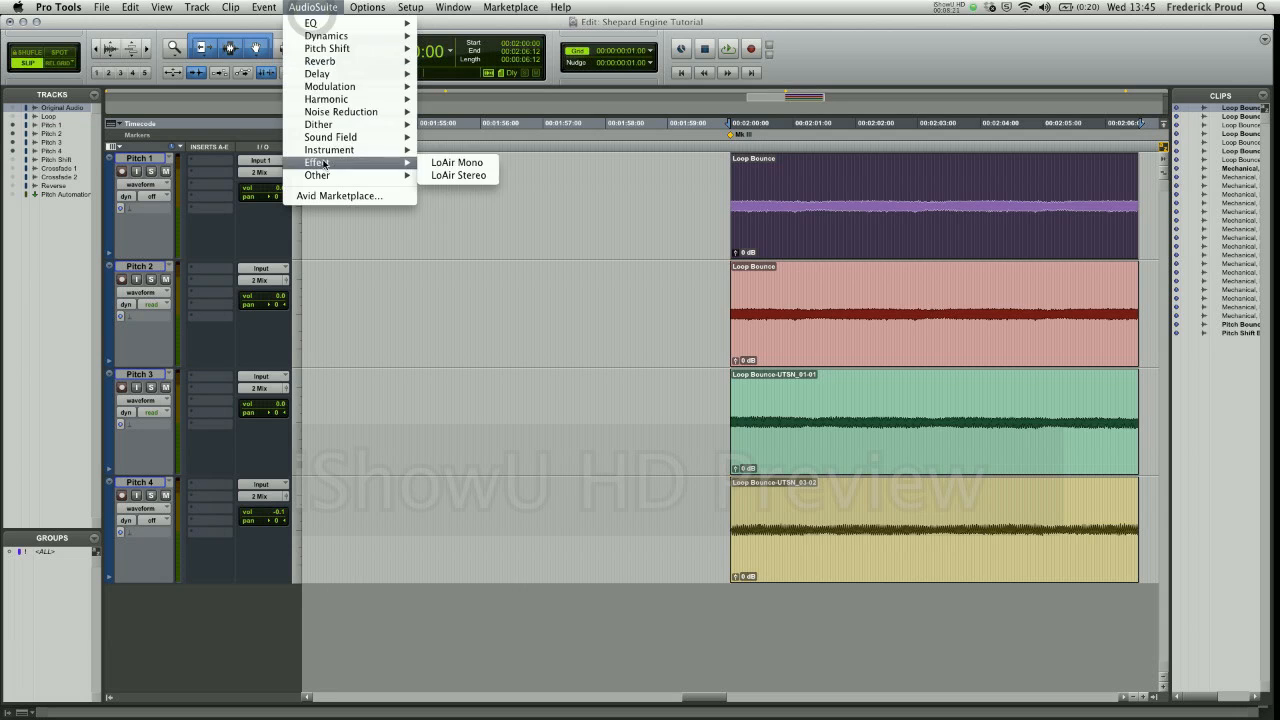
mouse_move(330, 176)
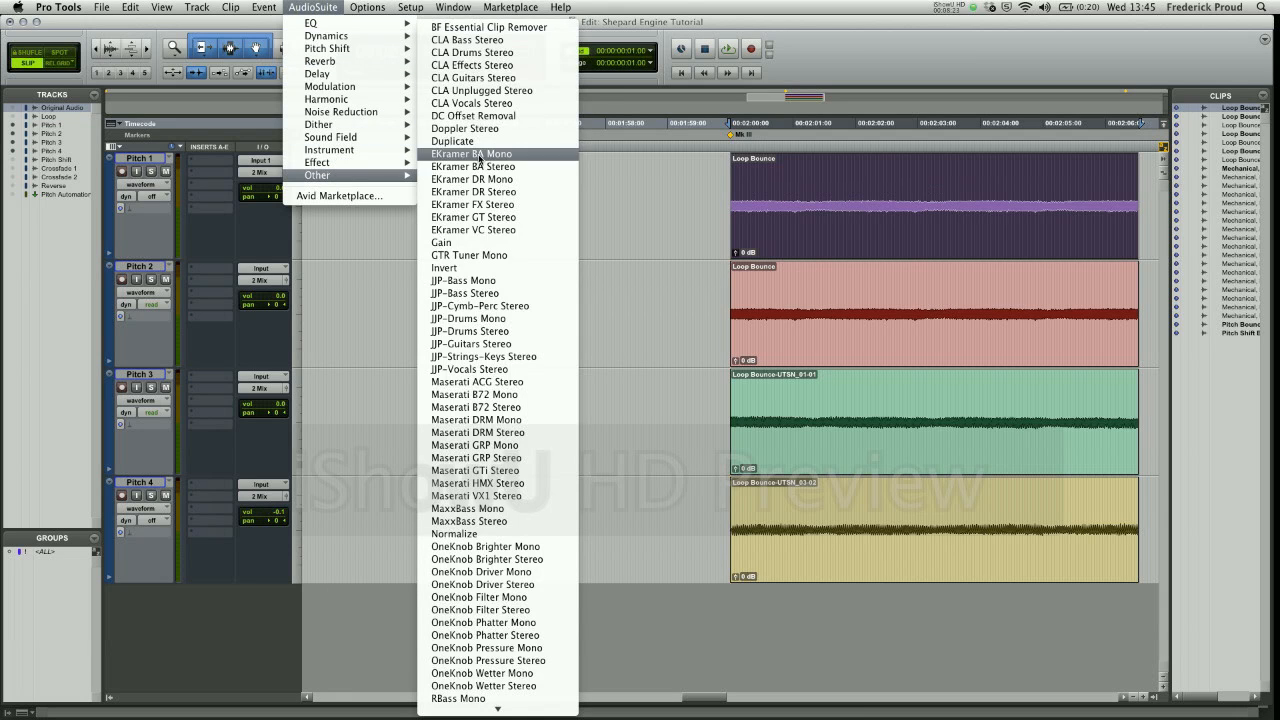
mouse_move(365, 48)
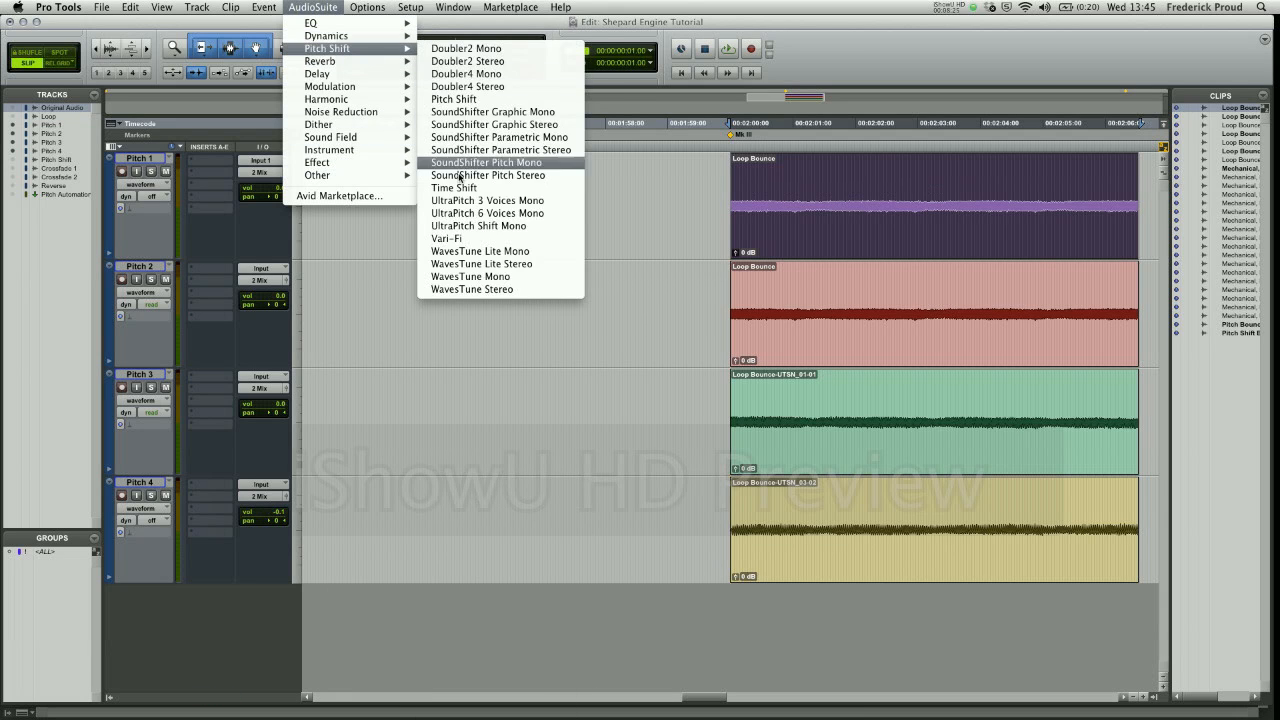
left_click(500, 162)
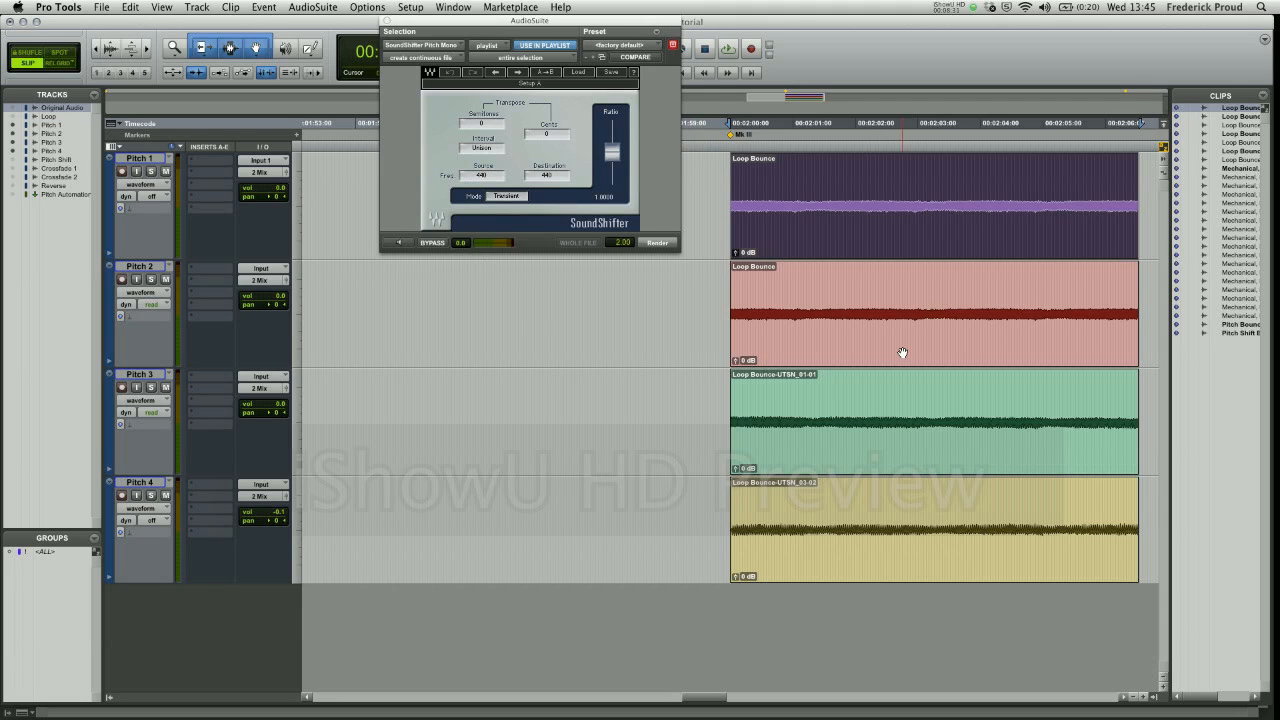
left_click(399, 244)
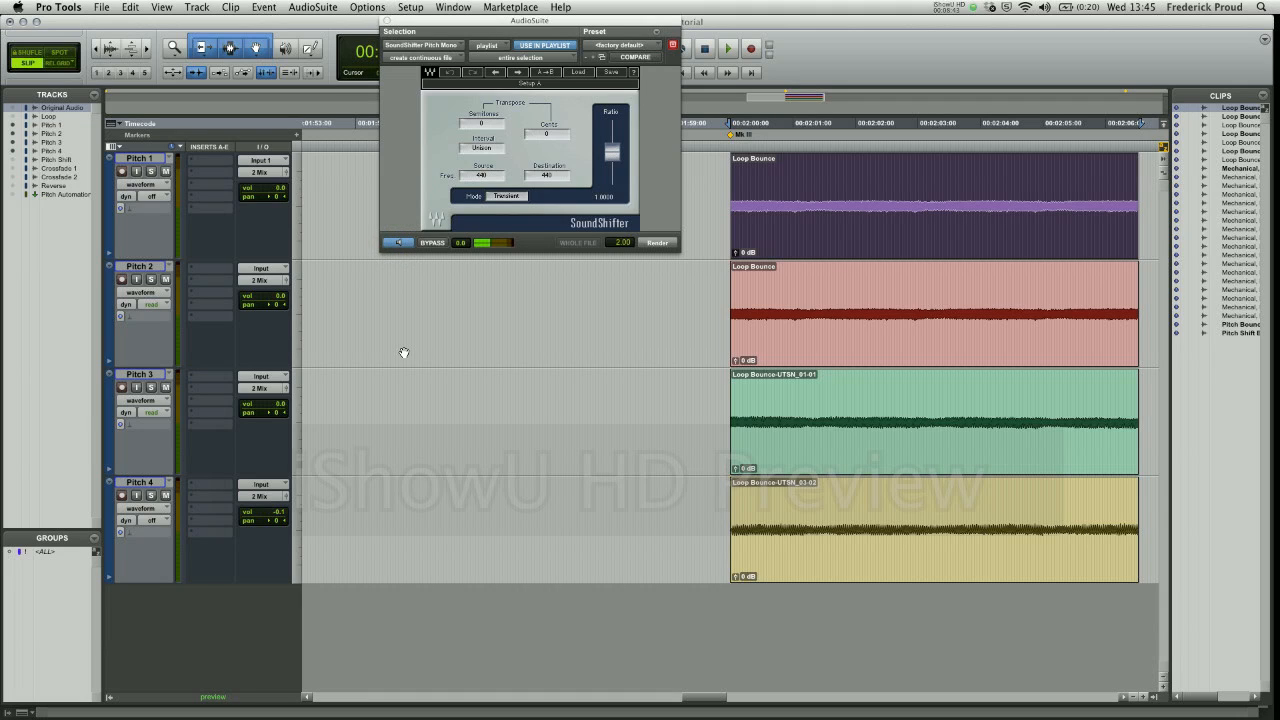
left_click(402, 245)
- Transpose the Pitch 1 clip up 12 semitones (one octave), preview it, render it and close the effect
left_click_drag(610, 155, 612, 128)
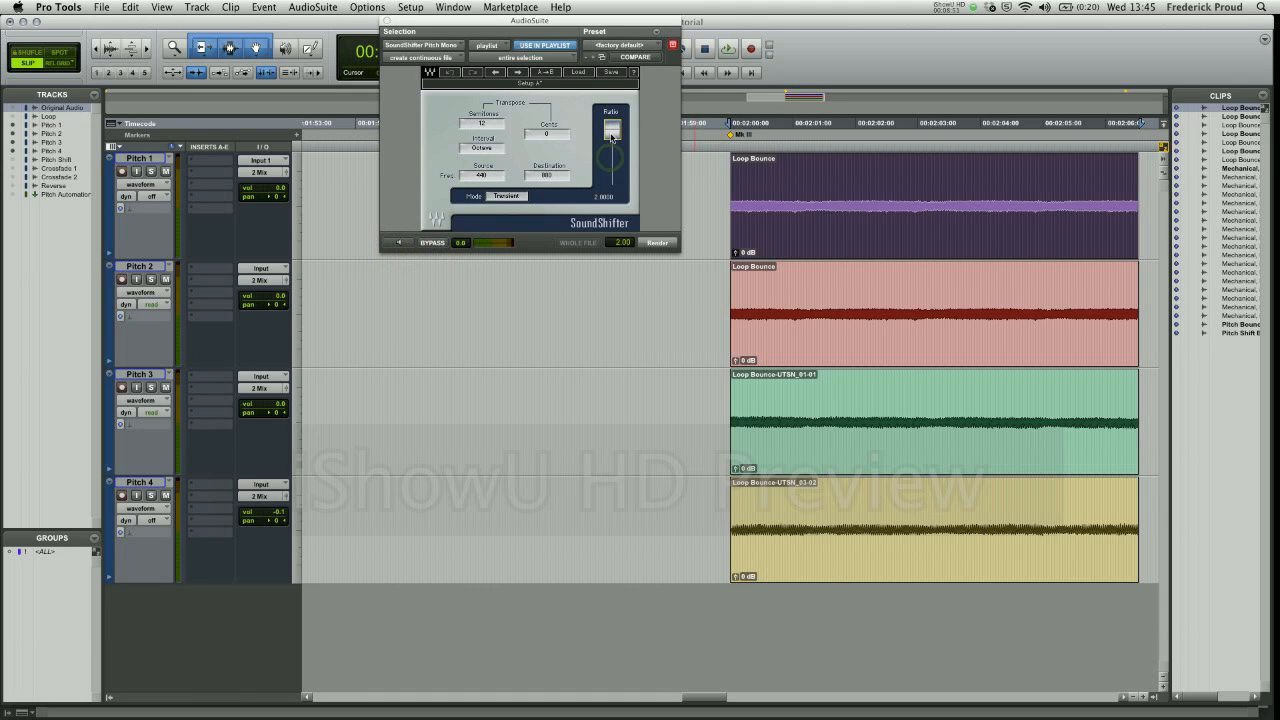
left_click(395, 243)
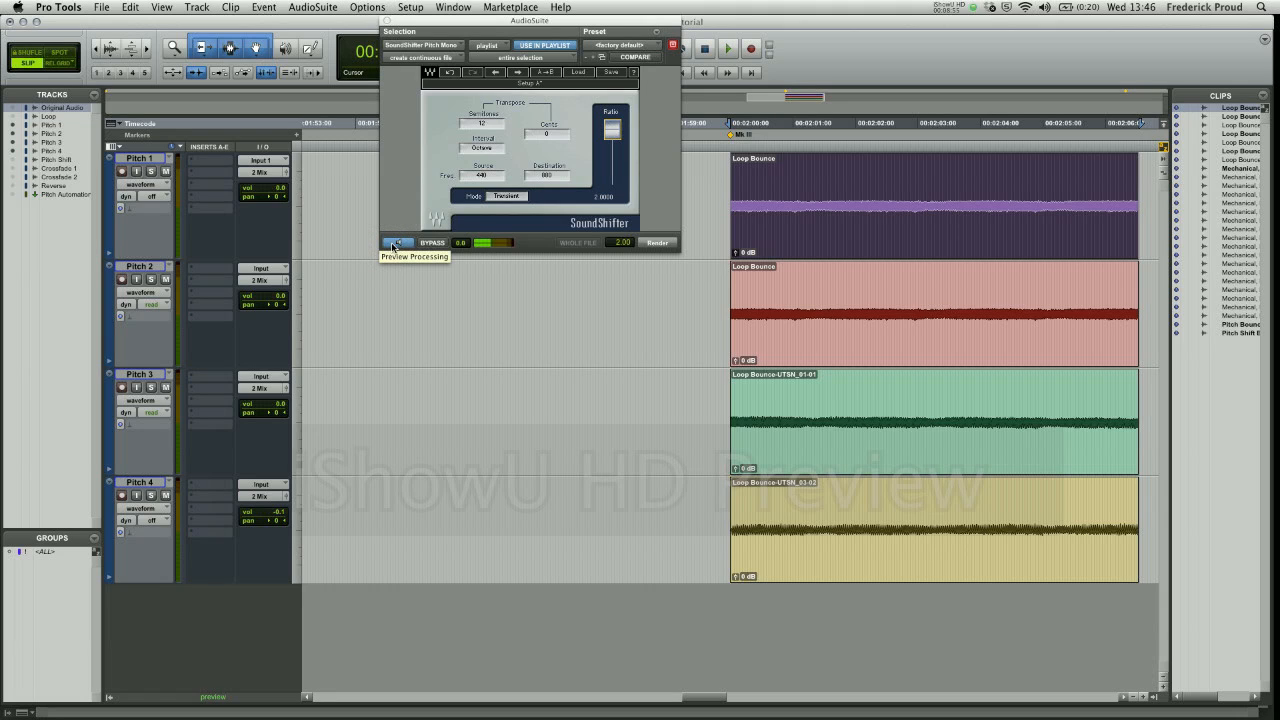
left_click(395, 244)
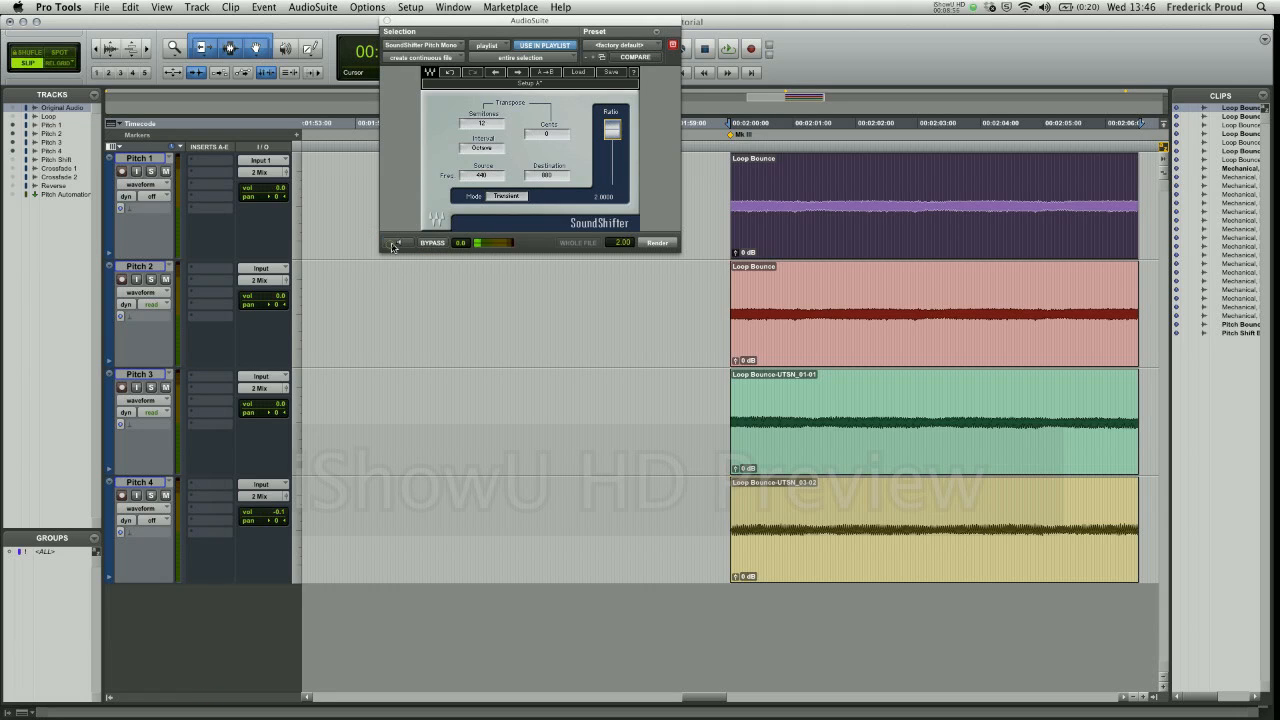
left_click(657, 244)
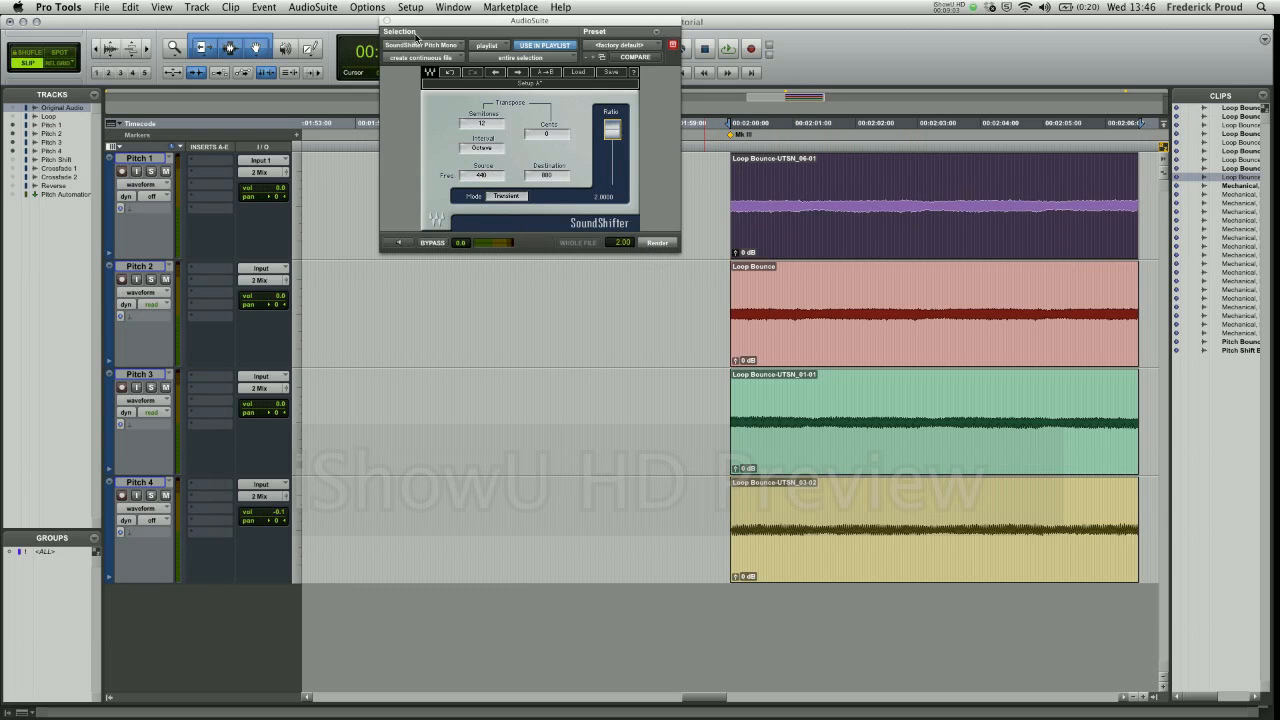
left_click(386, 20)
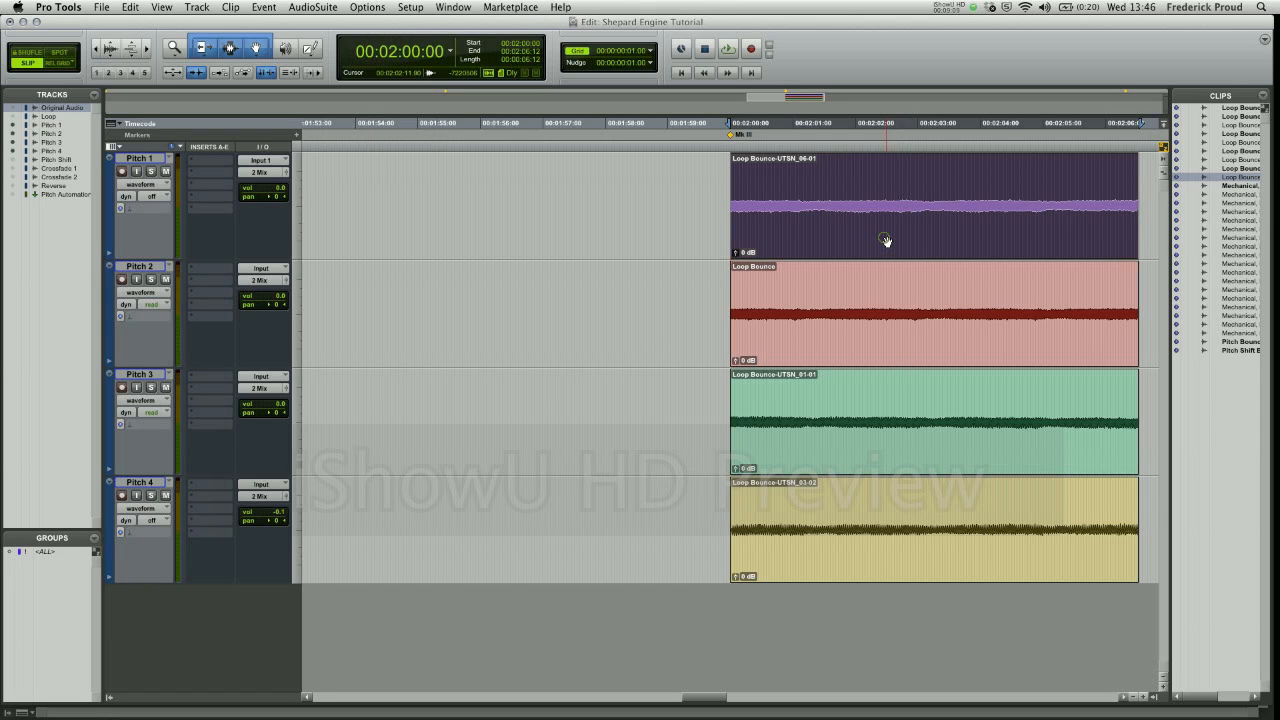
- Select the clips on all four Pitch tracks together, solo the tracks and audition them as a loop
left_click(845, 337)
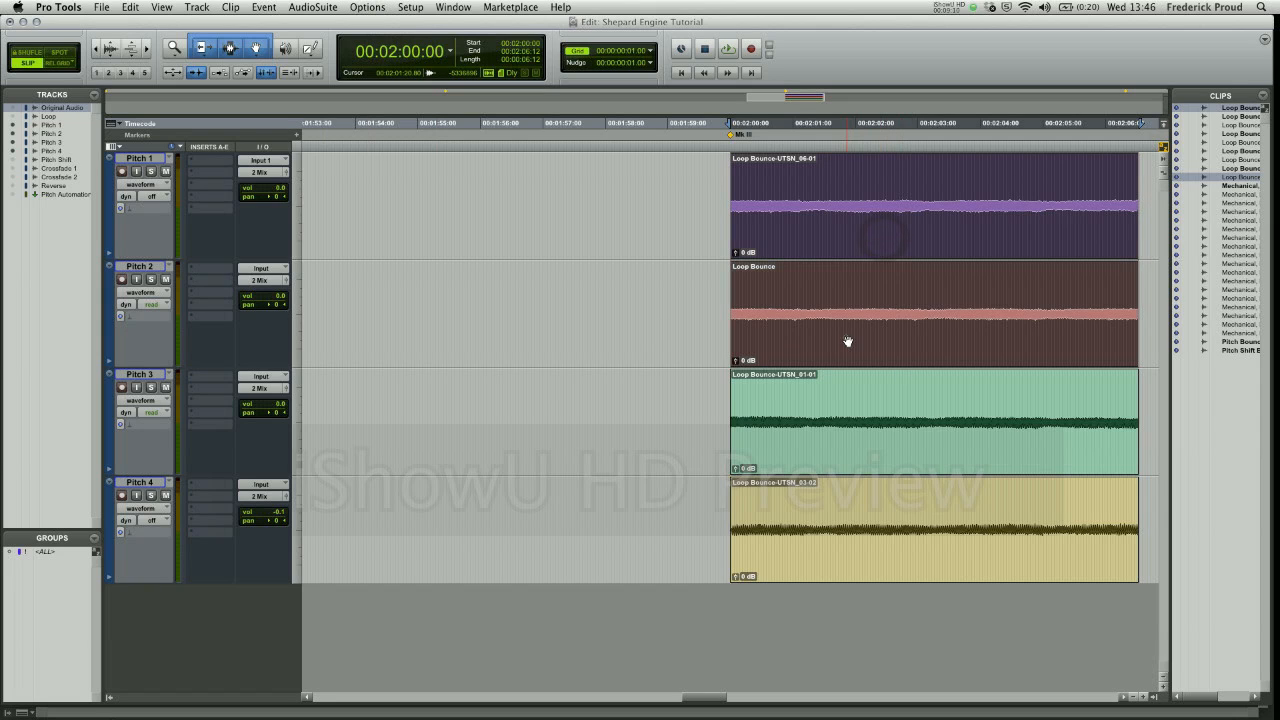
left_click(839, 446, "shift")
left_click(828, 561, "shift")
key("shift+s")
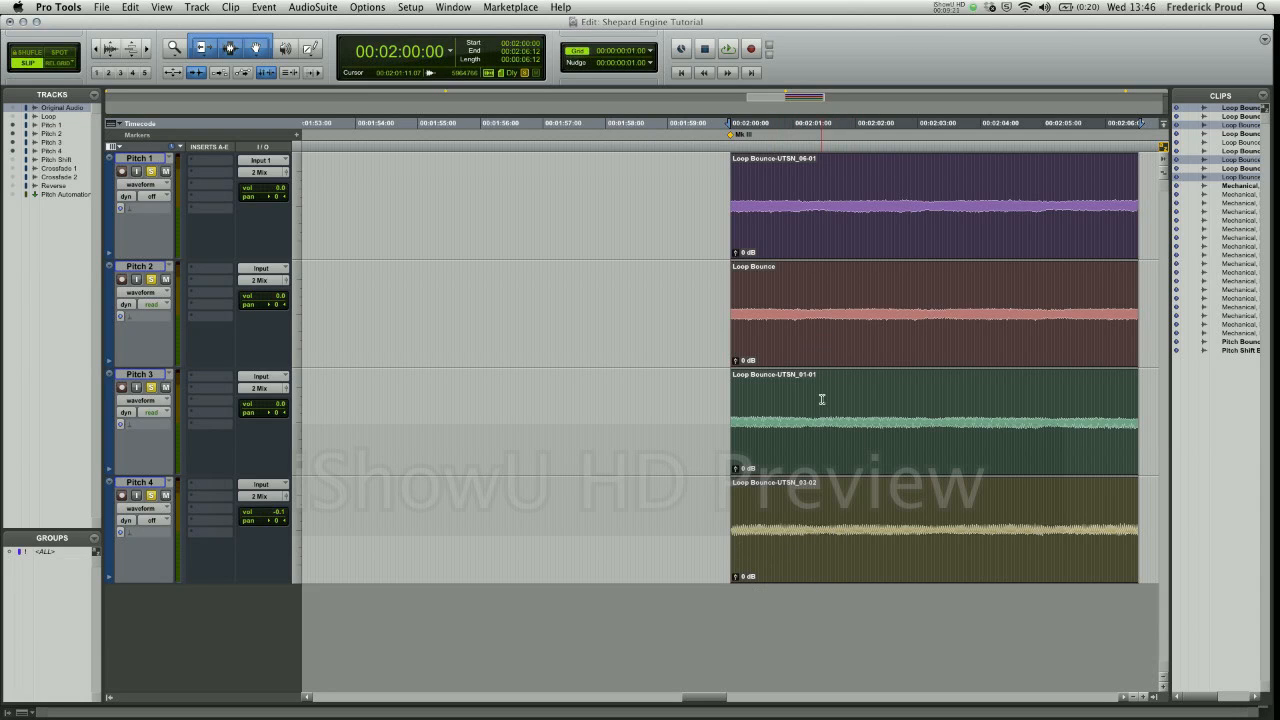
key("space")
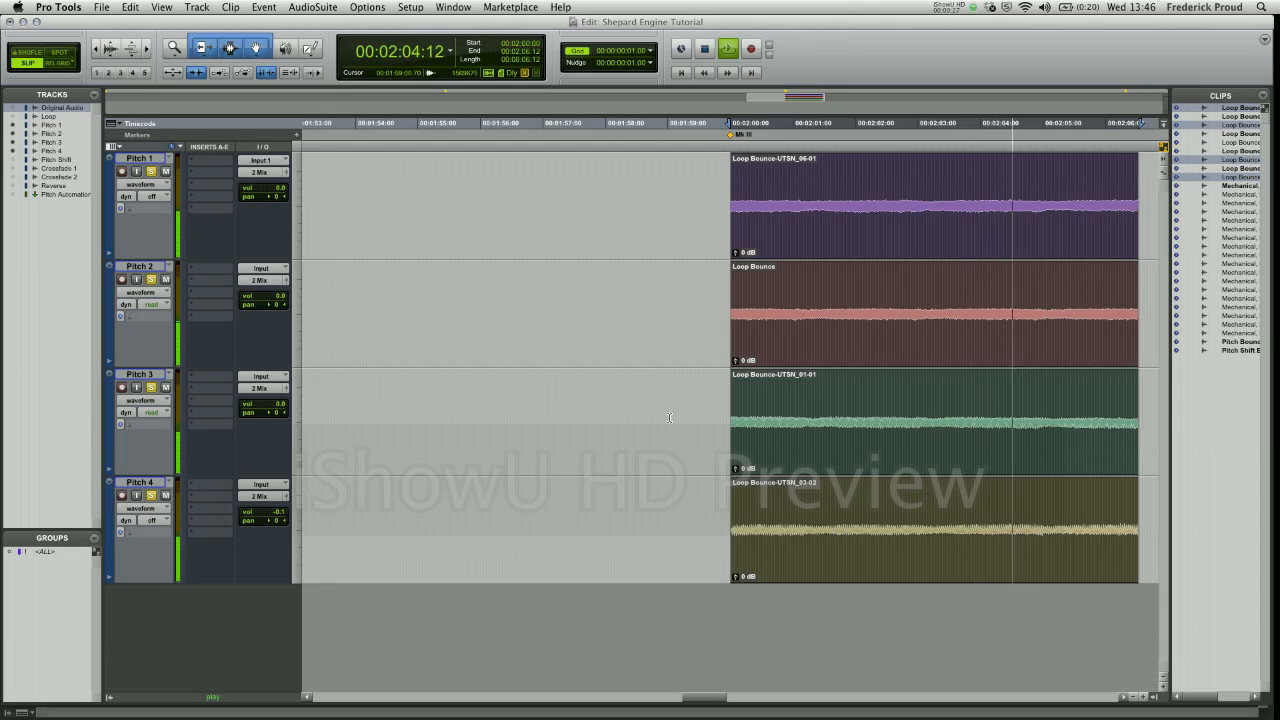
key("space")
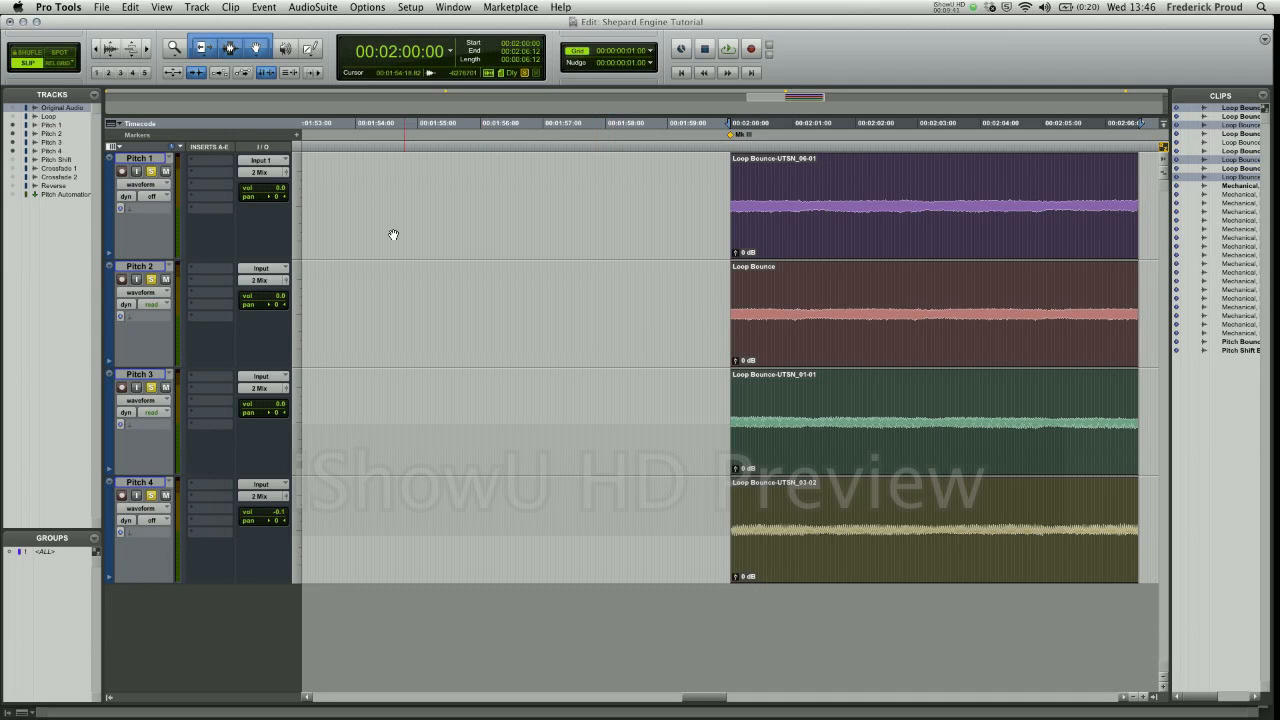
- Show the volume automation on the Pitch 1 track and set its automation mode to read
left_click(161, 186)
left_click(151, 196)
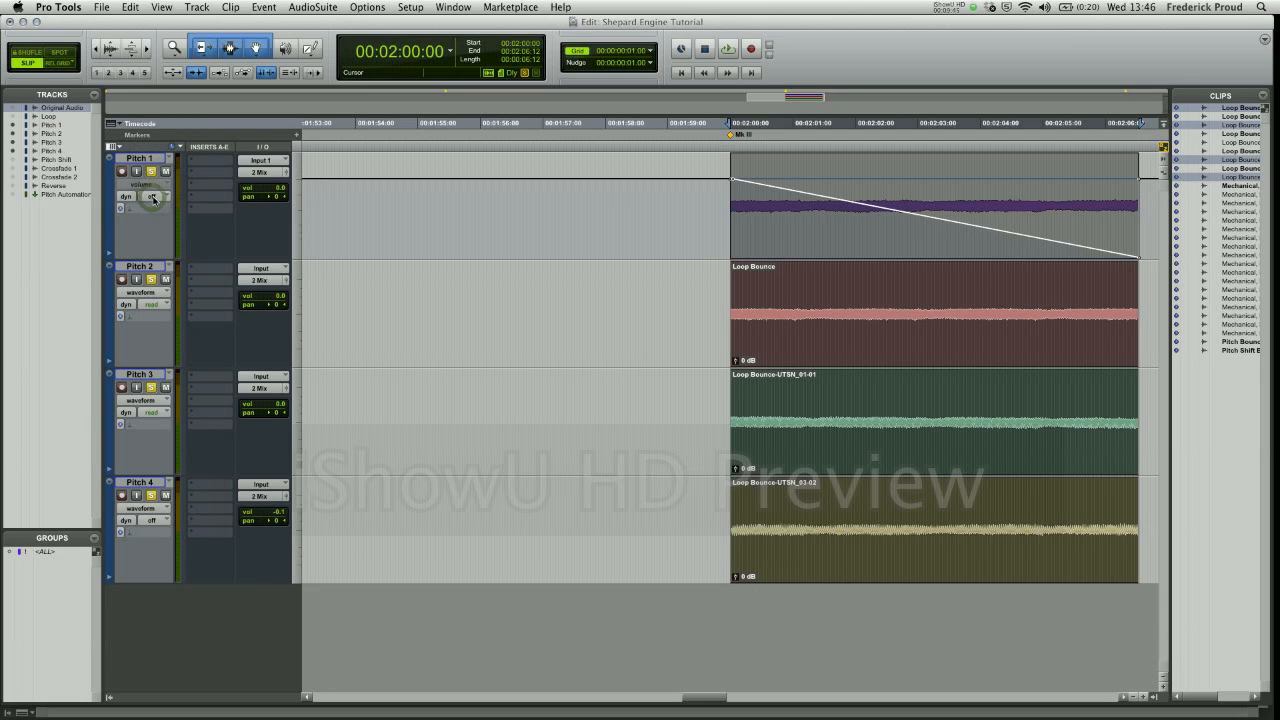
left_click(153, 196)
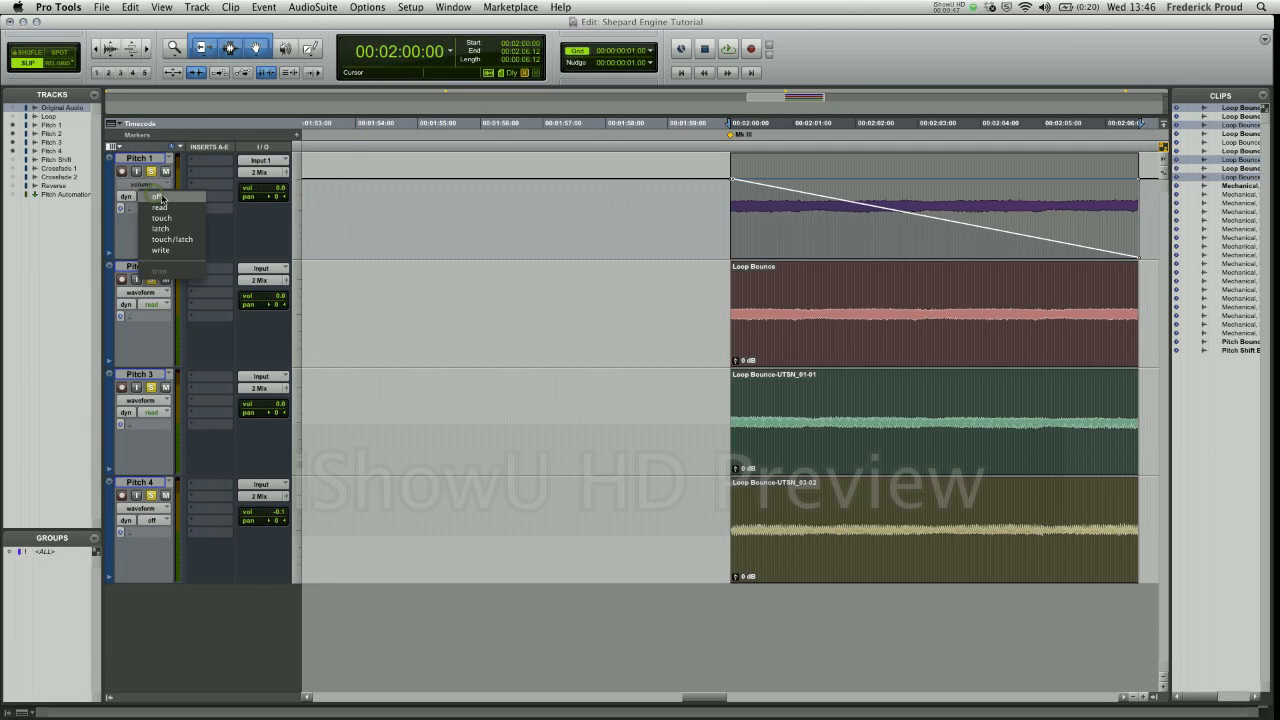
left_click(160, 207)
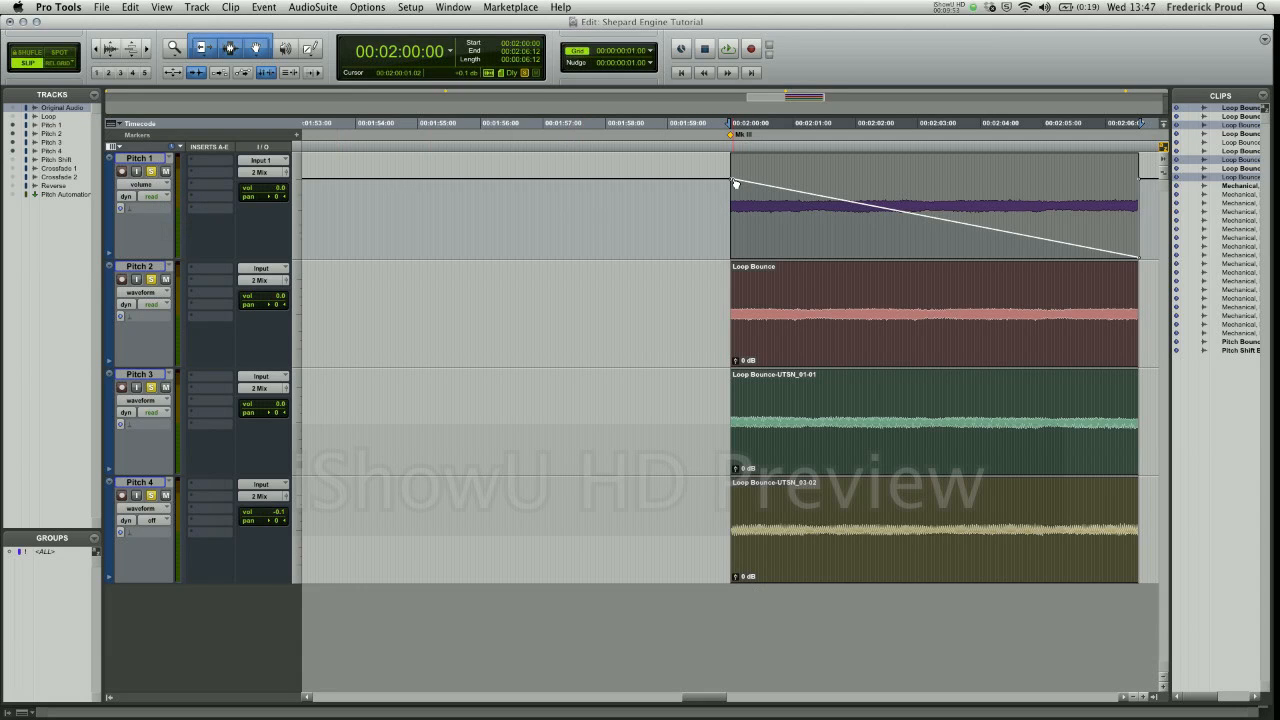
scroll(736, 186, "right", 3)
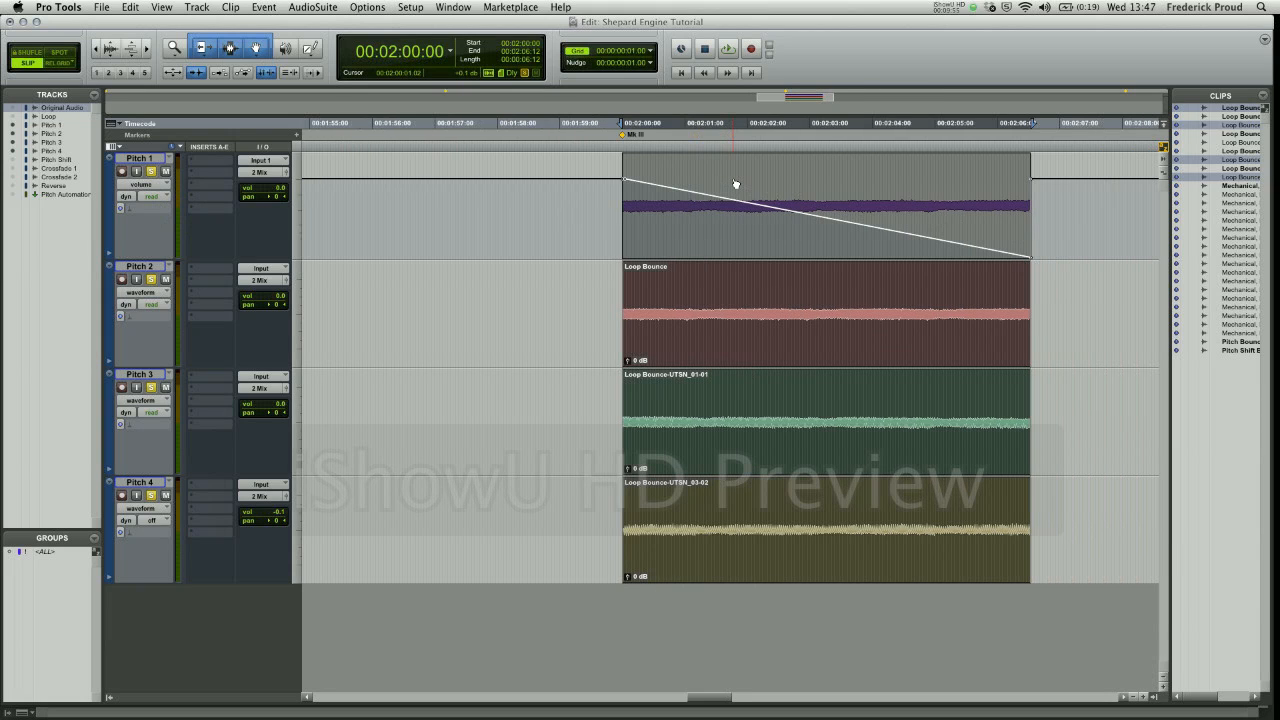
left_click(1031, 260)
- Show the volume automation on the Pitch 4 track in read mode and audition the four pitch layers as a loop
left_click(158, 509)
left_click(146, 519)
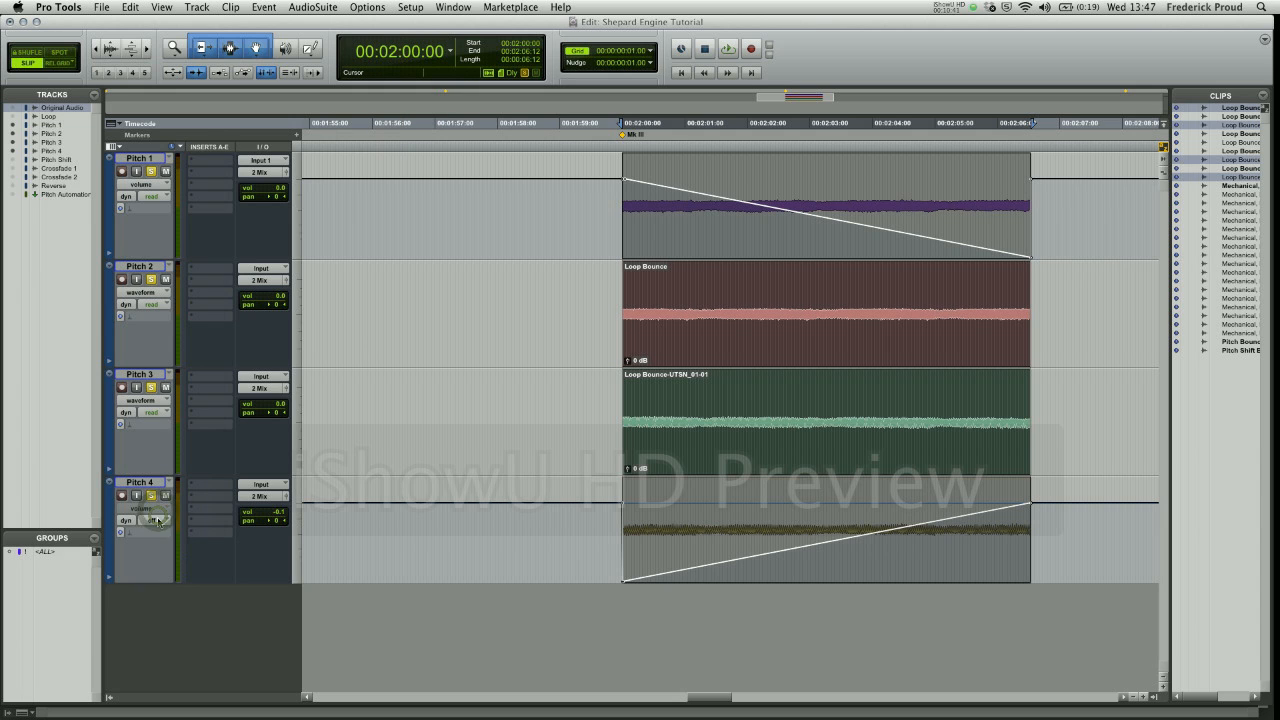
left_click(163, 521)
left_click(163, 531)
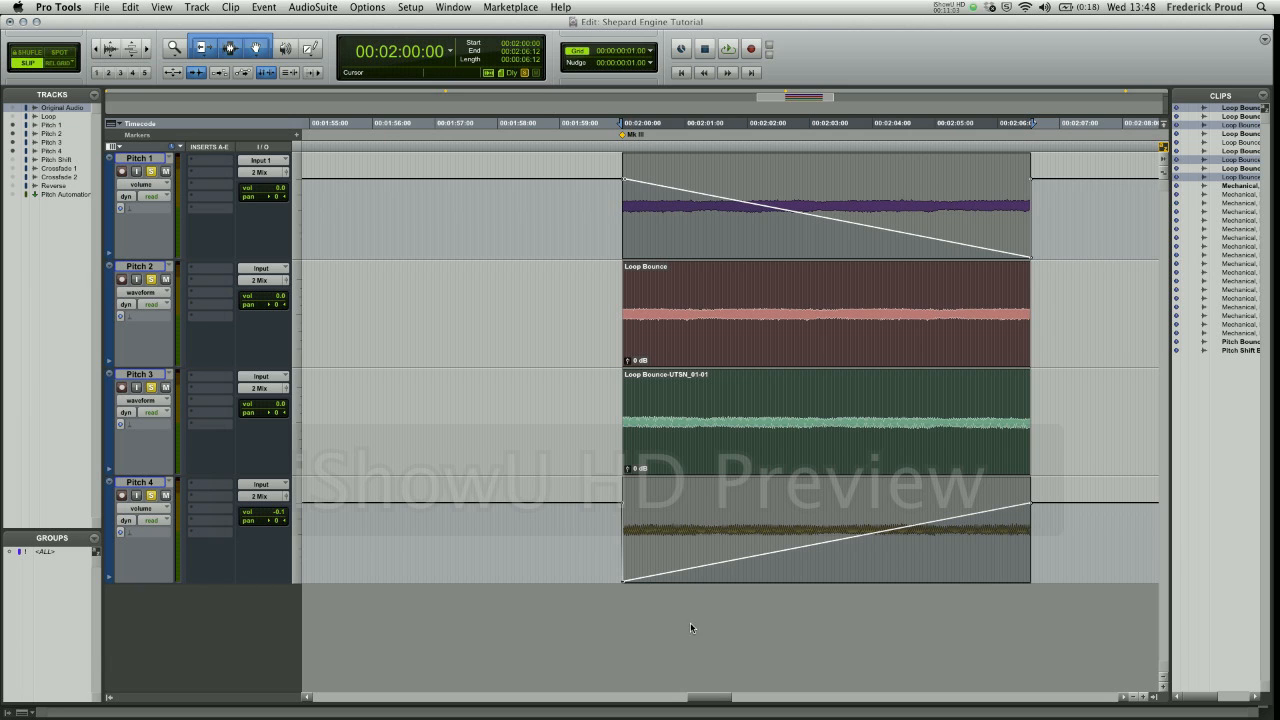
key("space")
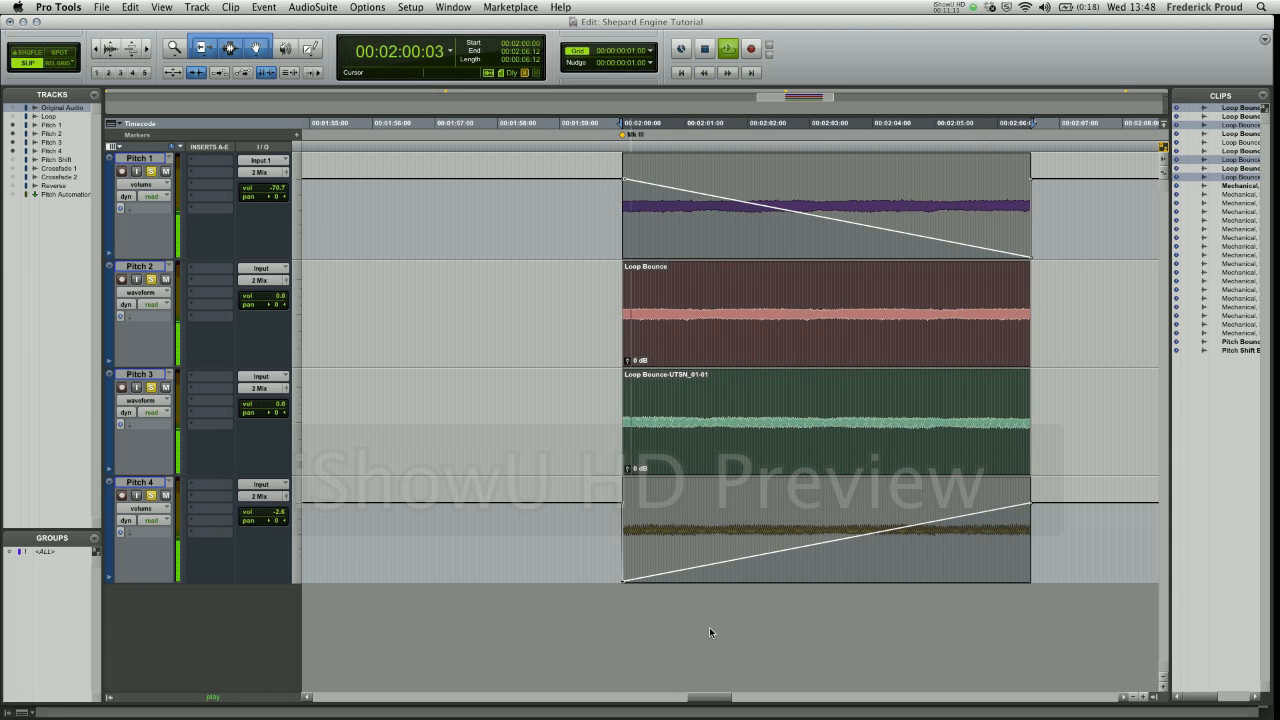
key("space")
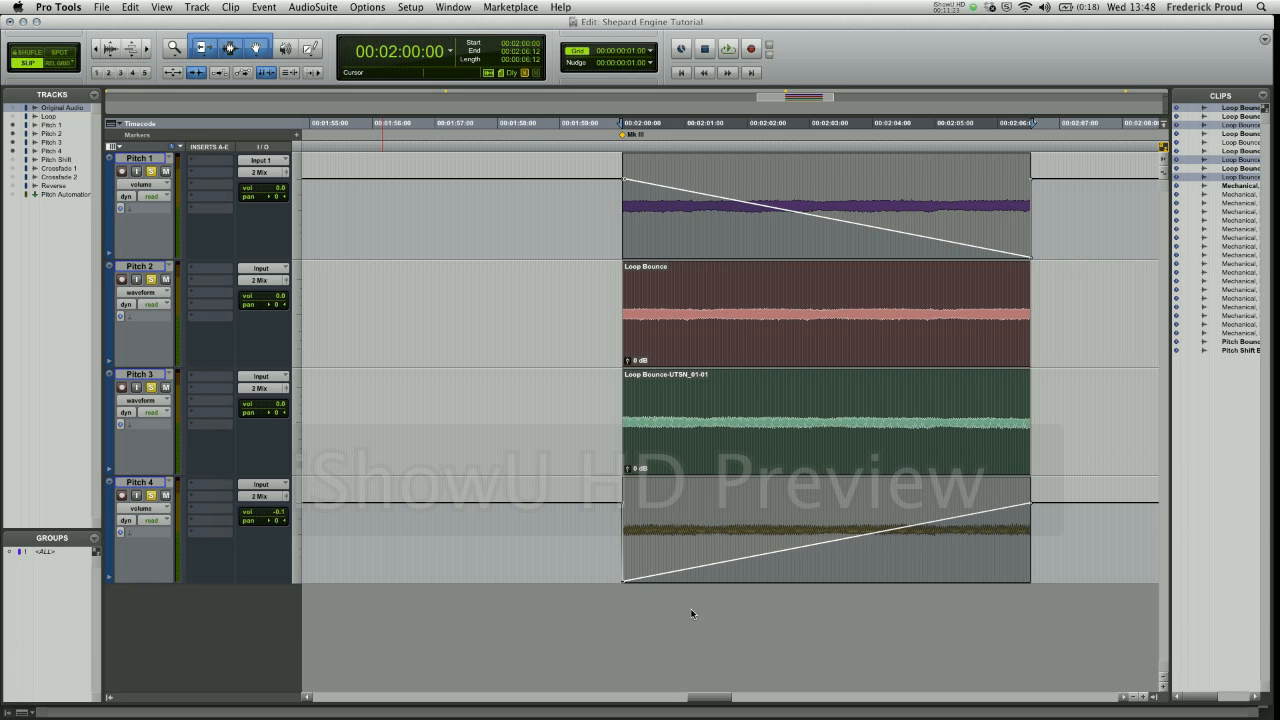
key("alt+super+b")
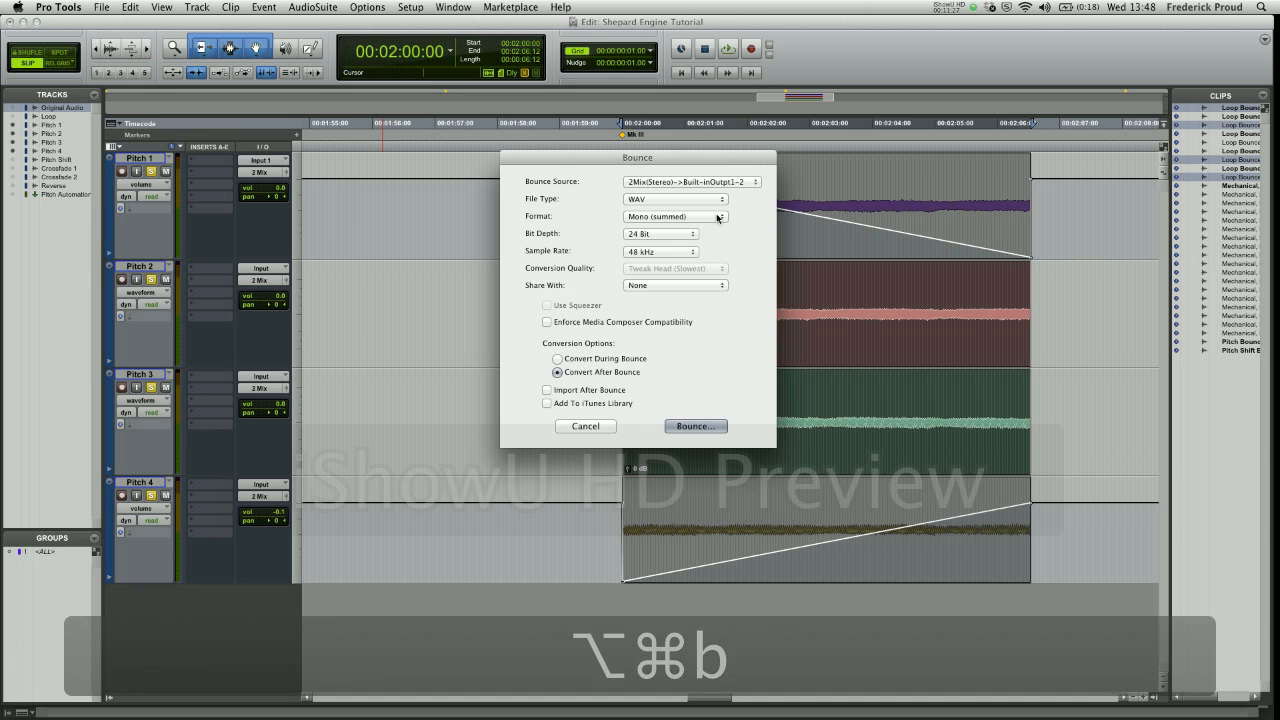
left_click(684, 424)
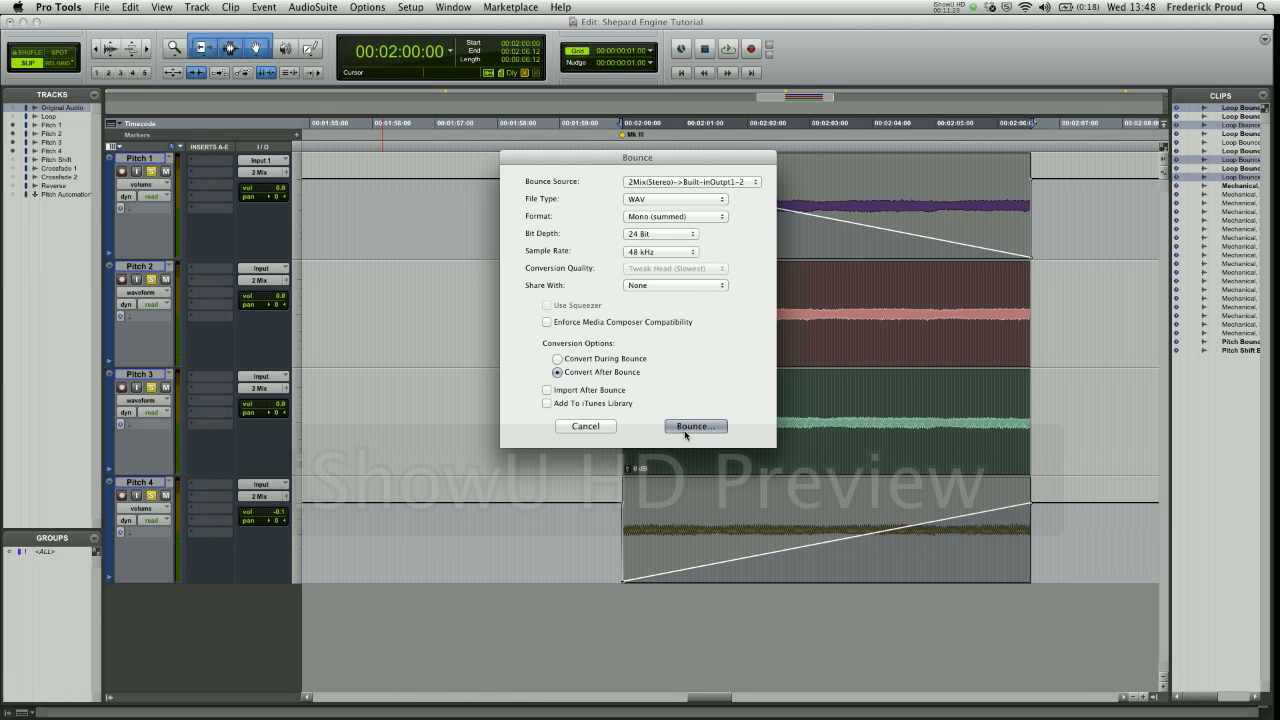
scroll(772, 325, "down", 1)
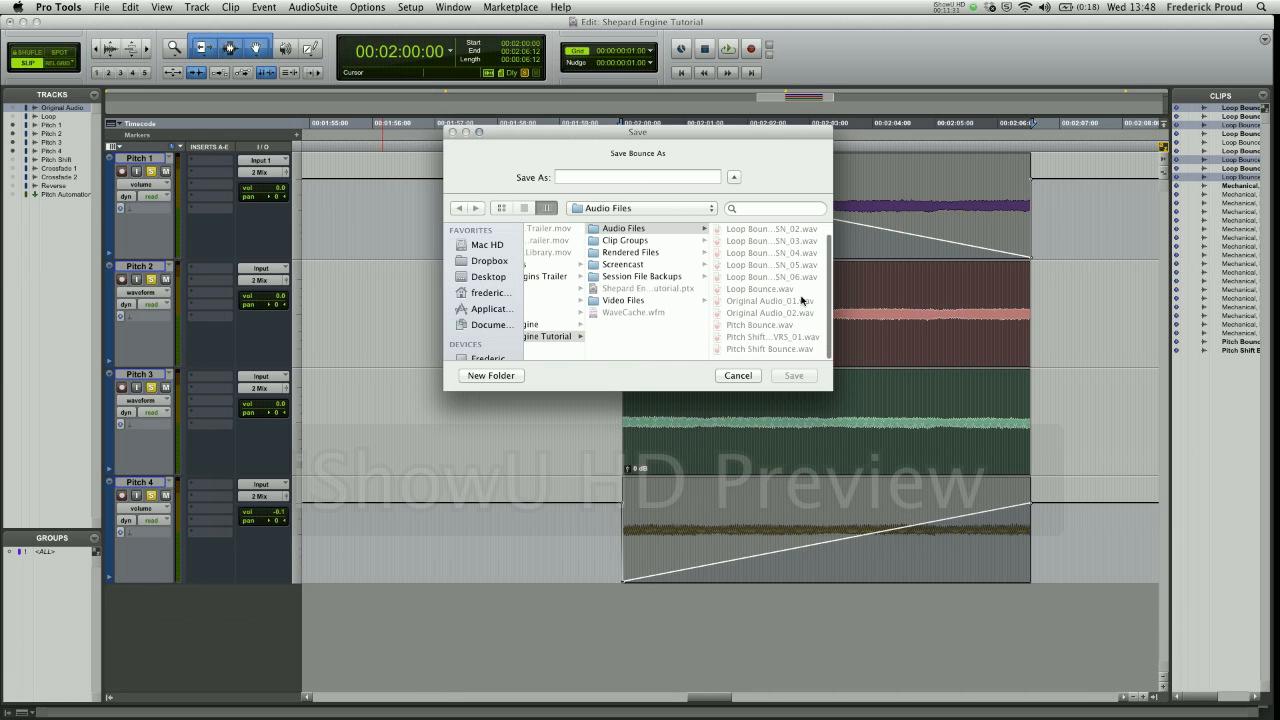
left_click(766, 328)
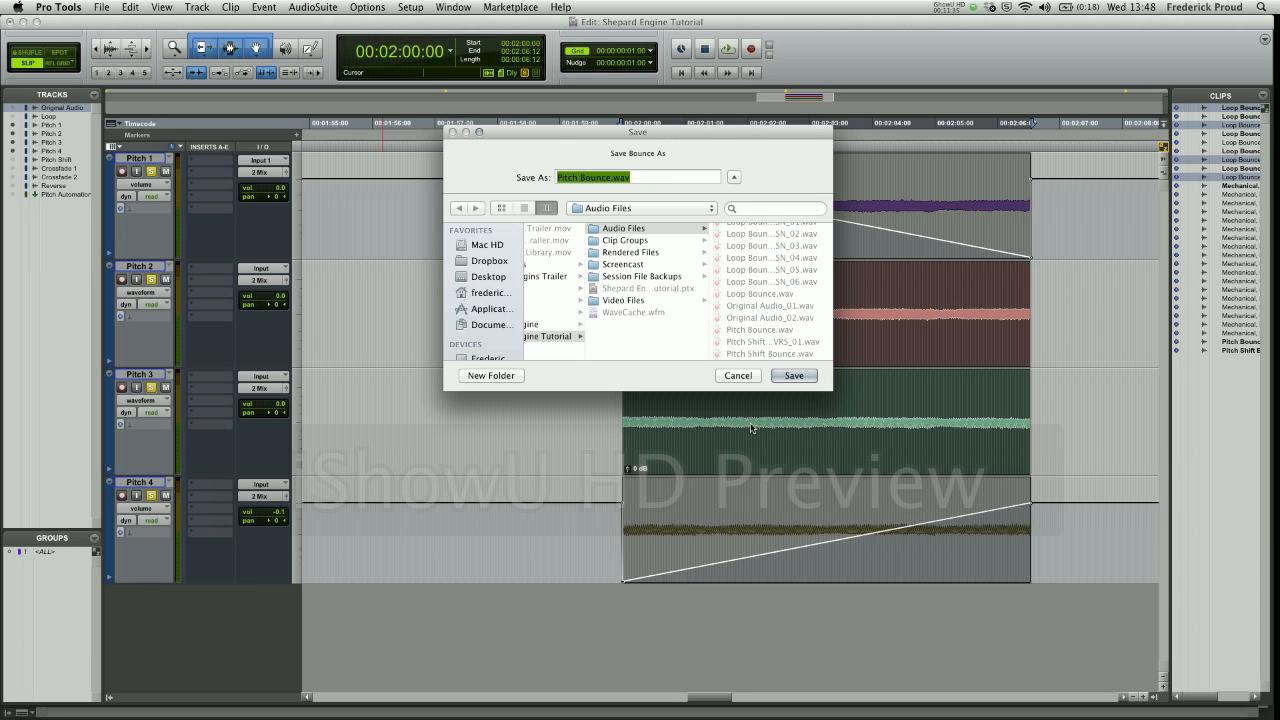
left_click(738, 375)
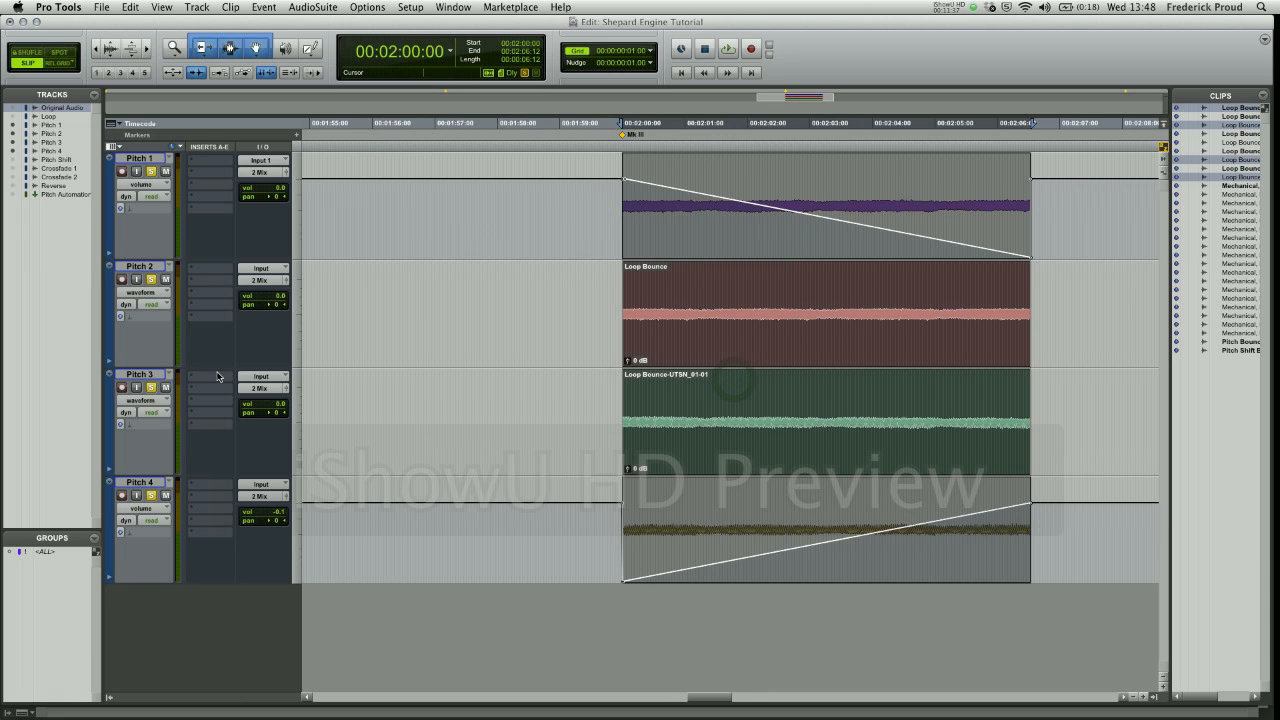
- Unsolo and hide the four Pitch tracks, and show the Pitch Shift and Pitch Automation tracks instead
key("s")
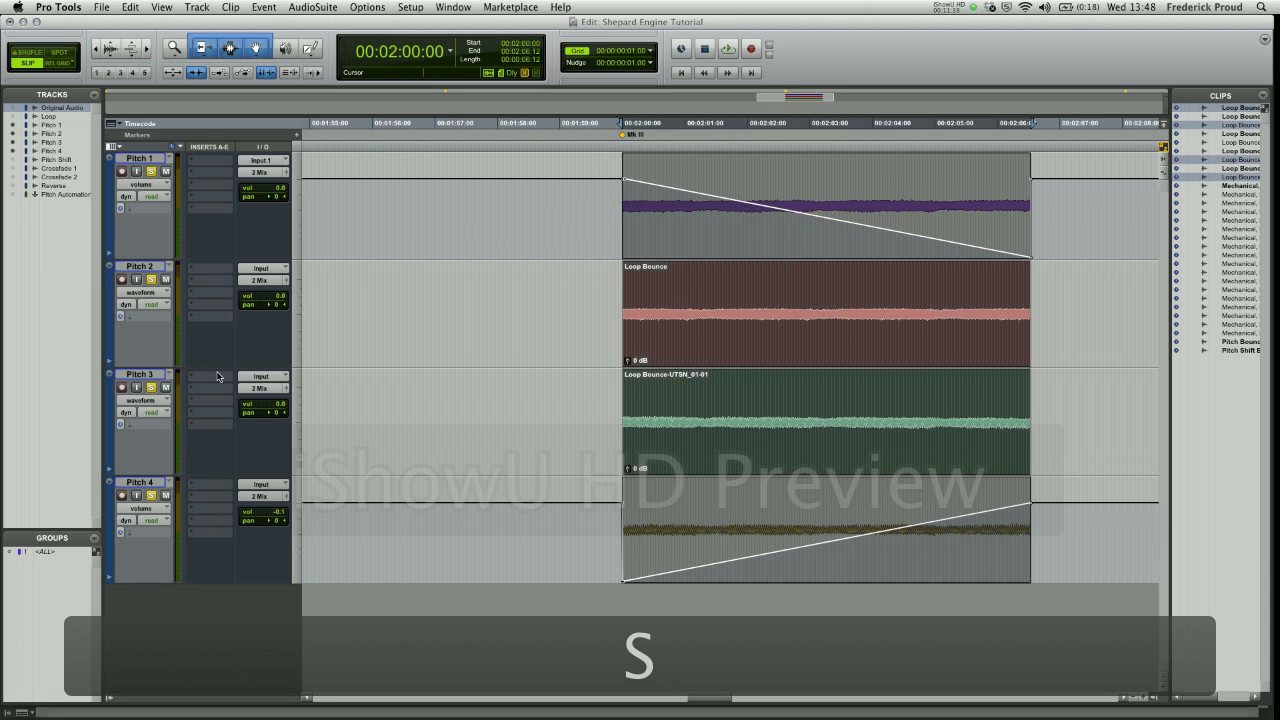
left_click(13, 125)
left_click(13, 133)
left_click(13, 142)
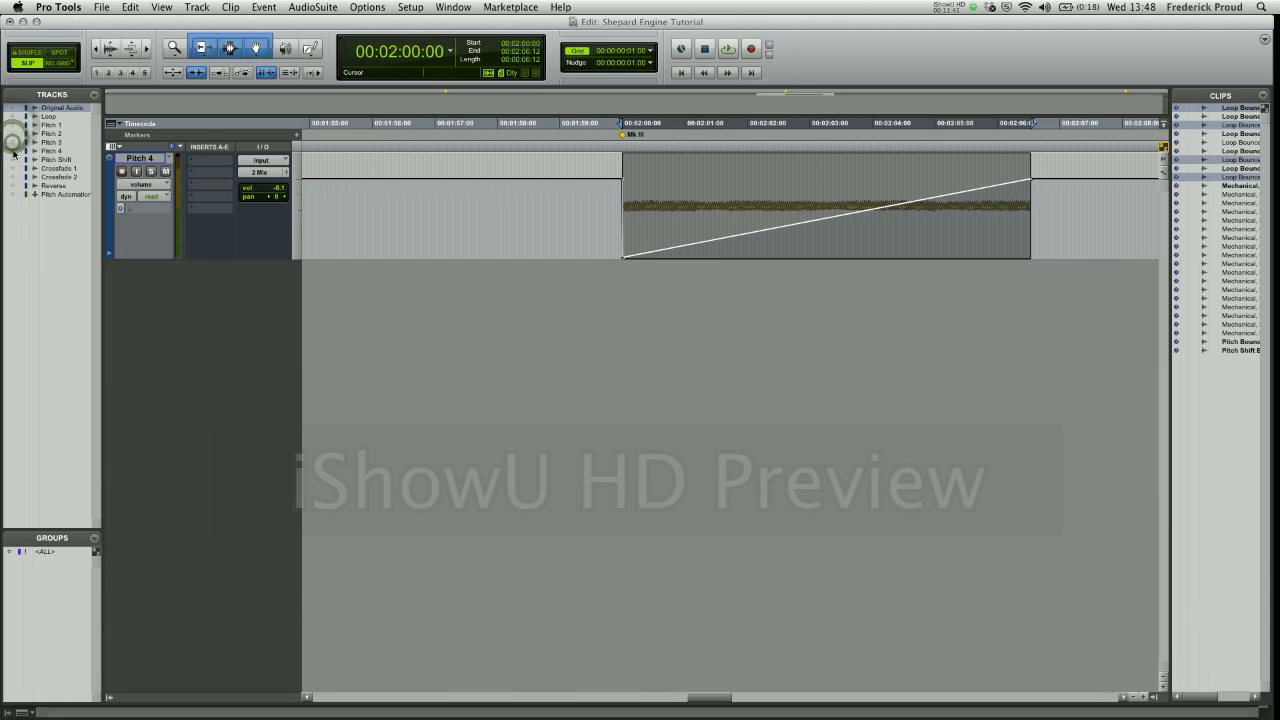
left_click(13, 150)
left_click(13, 159)
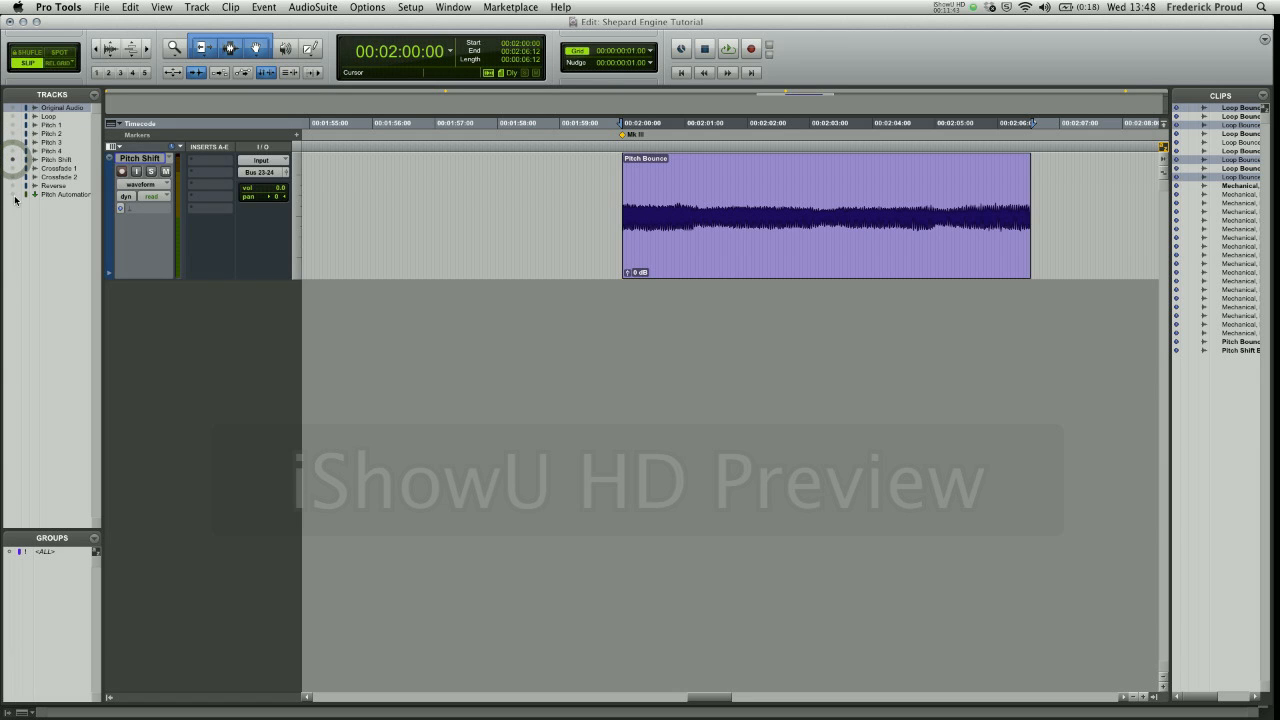
left_click(13, 195)
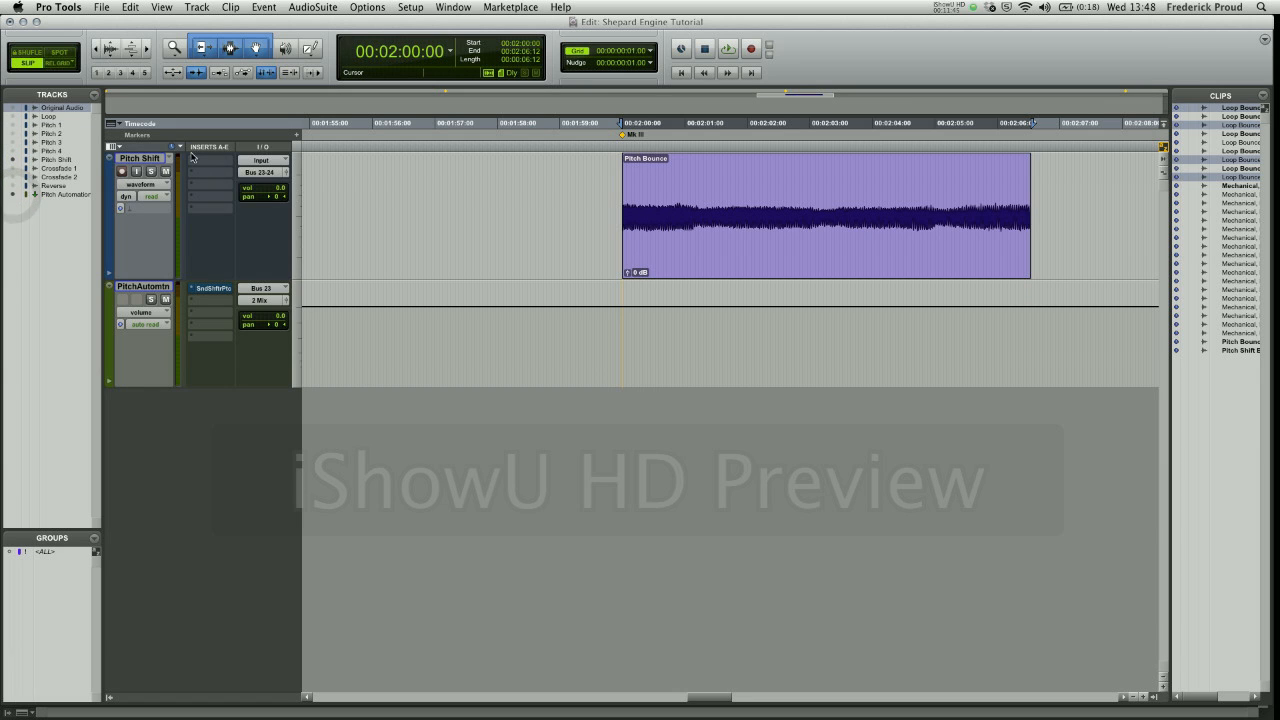
- Solo the Pitch Shift and Pitch Automation tracks, select the Pitch Bounce clip and audition it as a loop
left_click(151, 171)
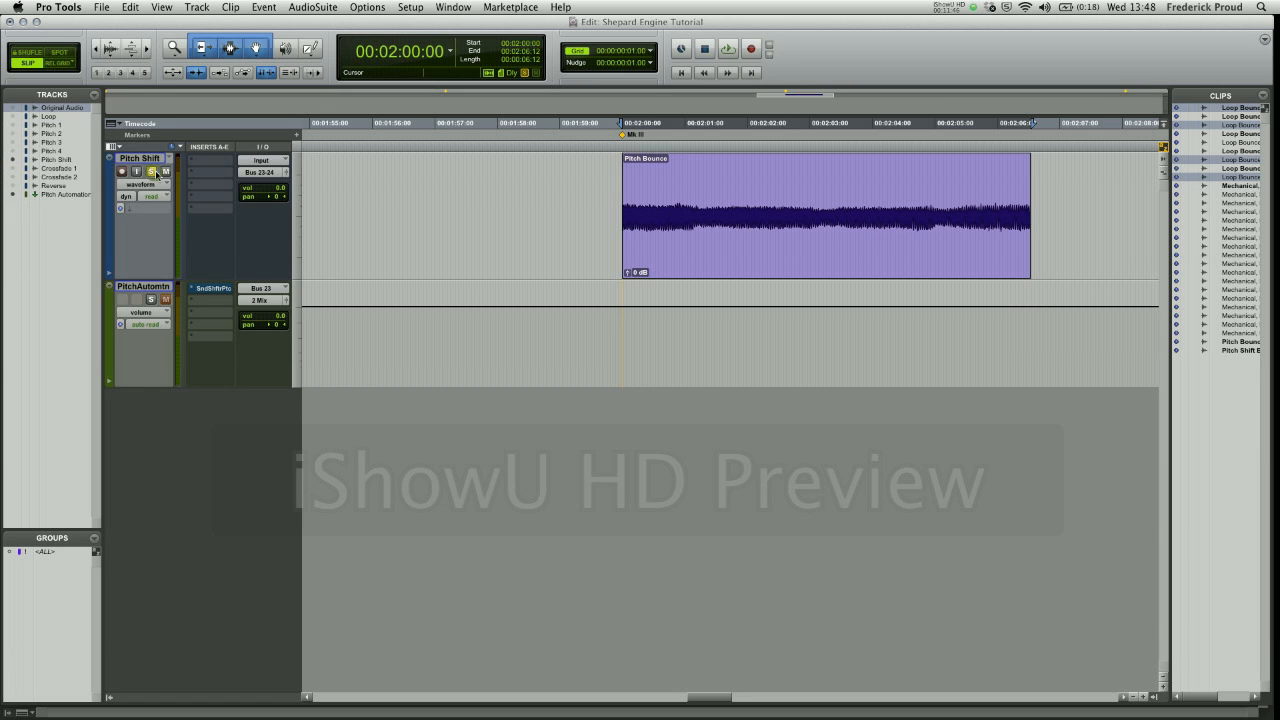
left_click(803, 246)
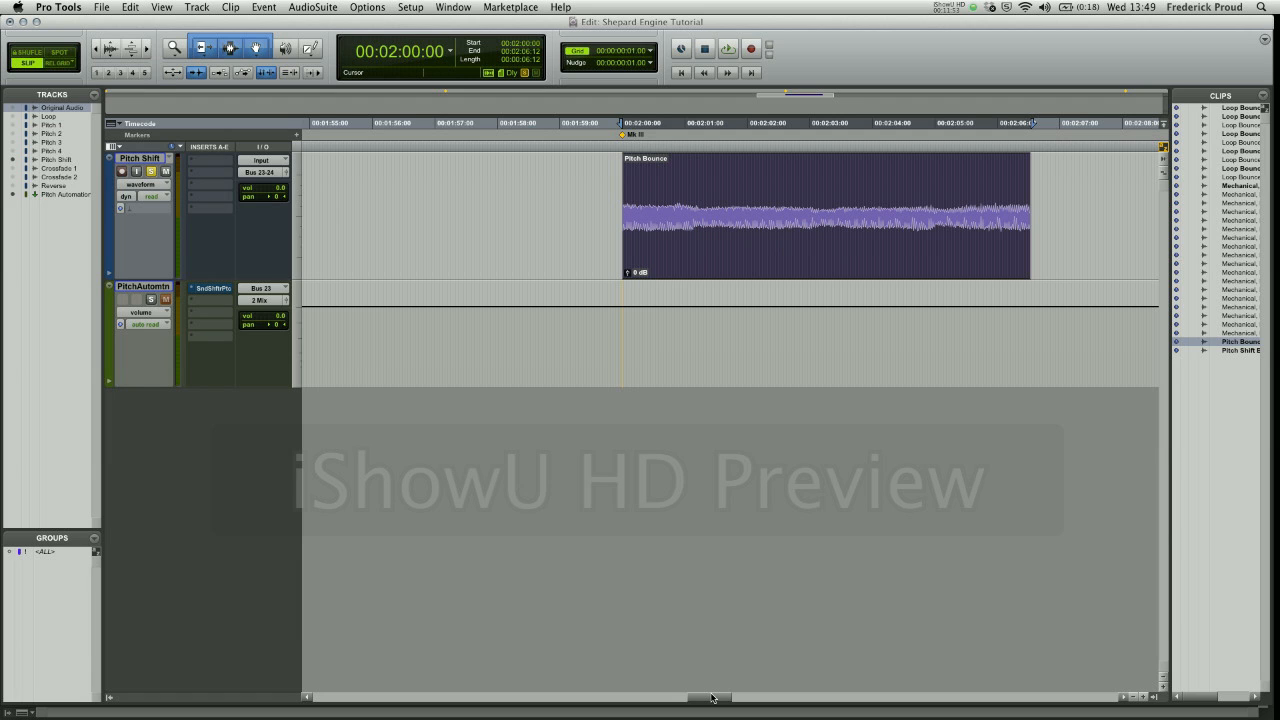
key("space")
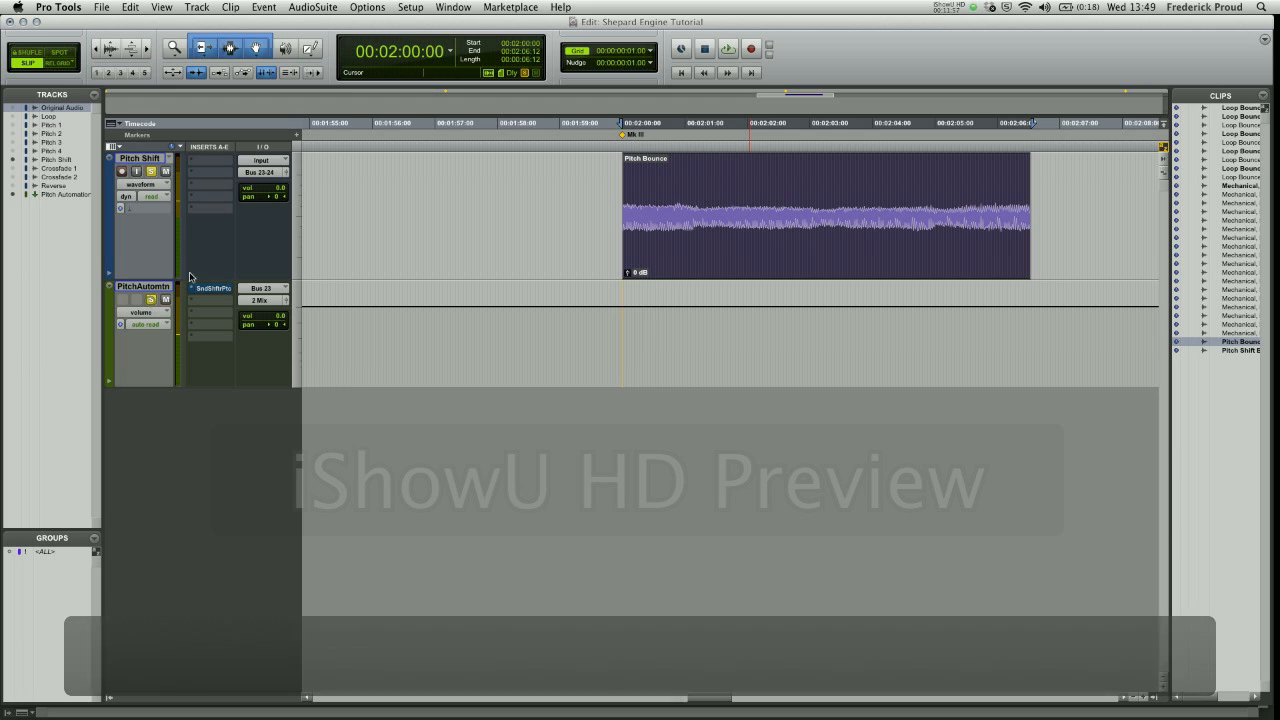
left_click(151, 300)
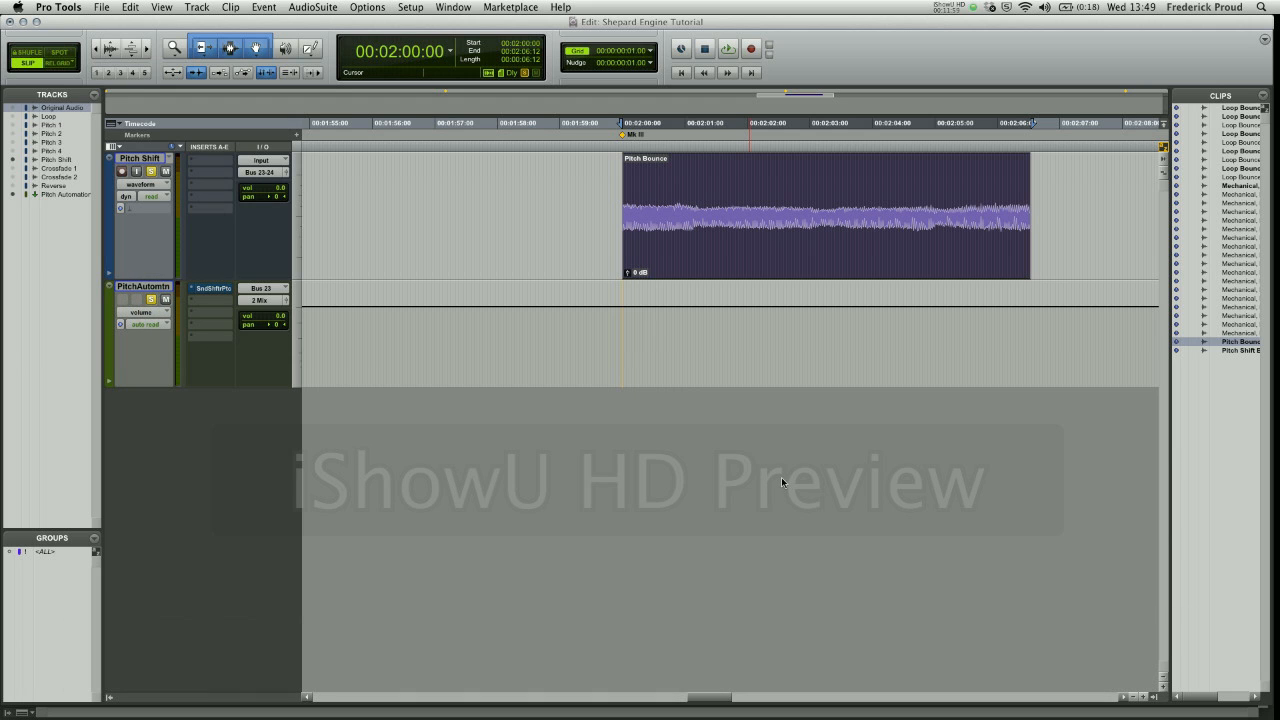
key("space")
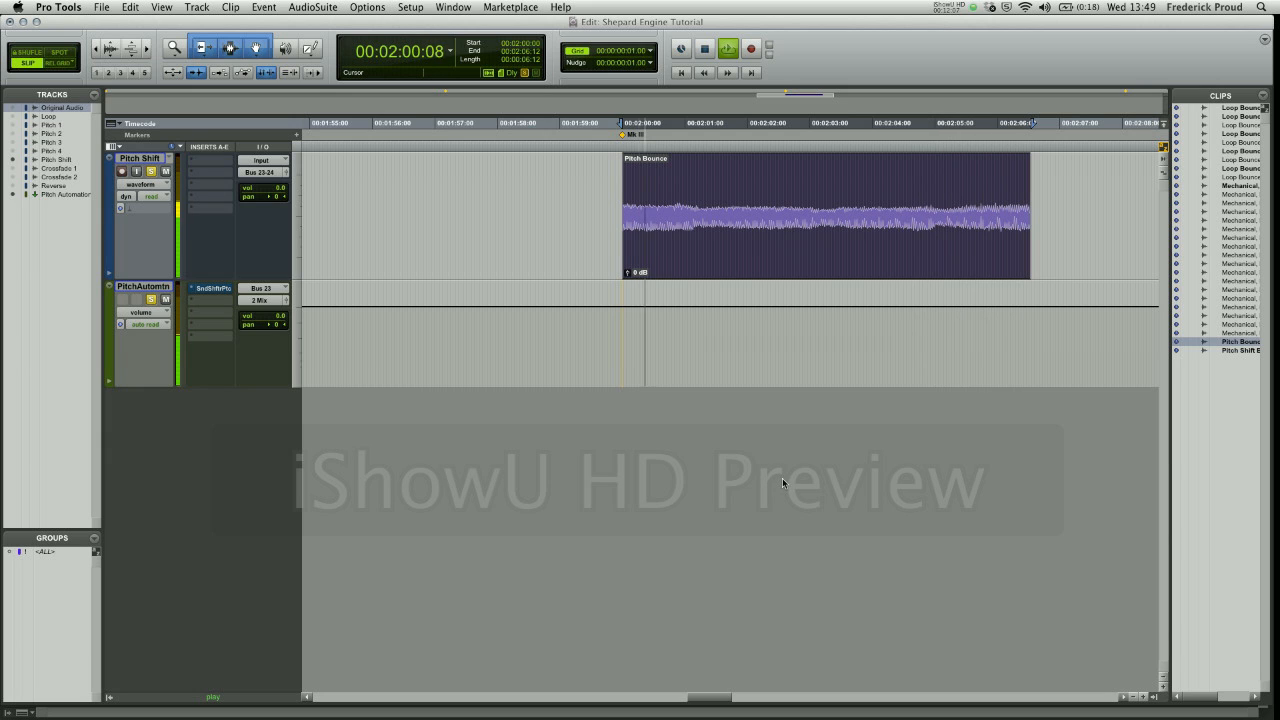
key("space")
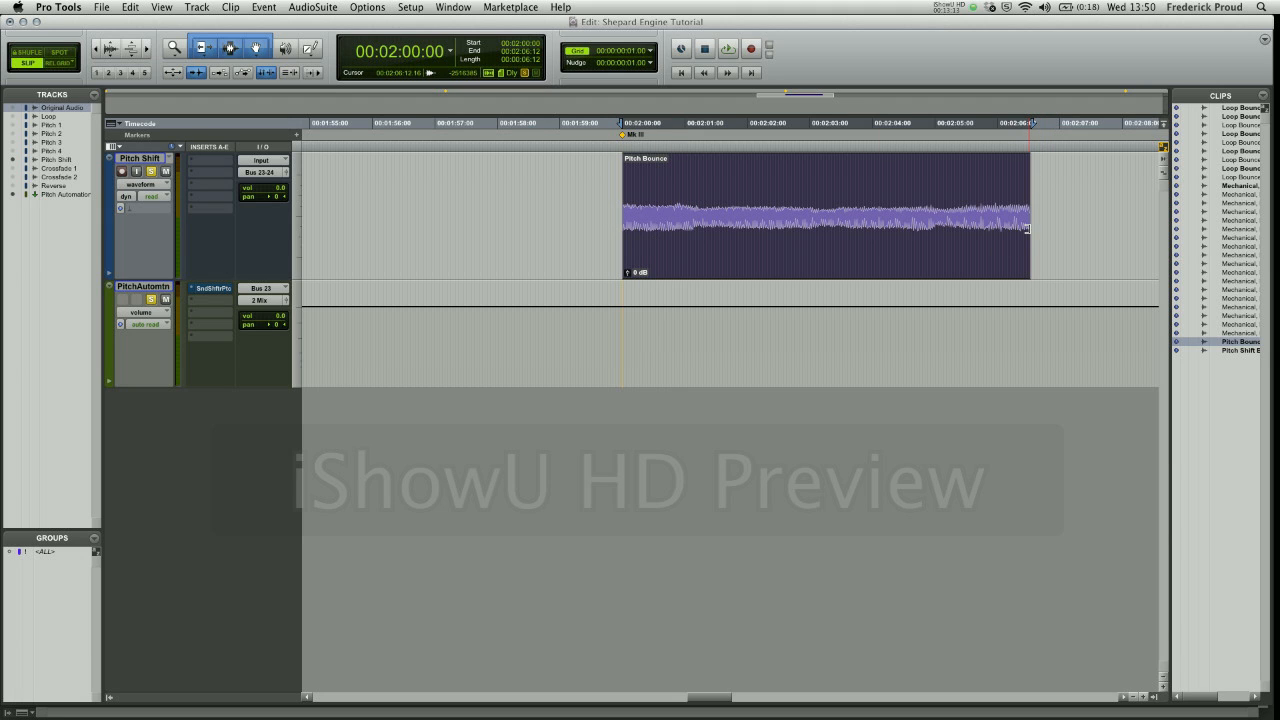
- Show the SoundShifter Pitch automation on the Pitch Automation track and place the open plug-in window below the tracks
left_click(166, 314)
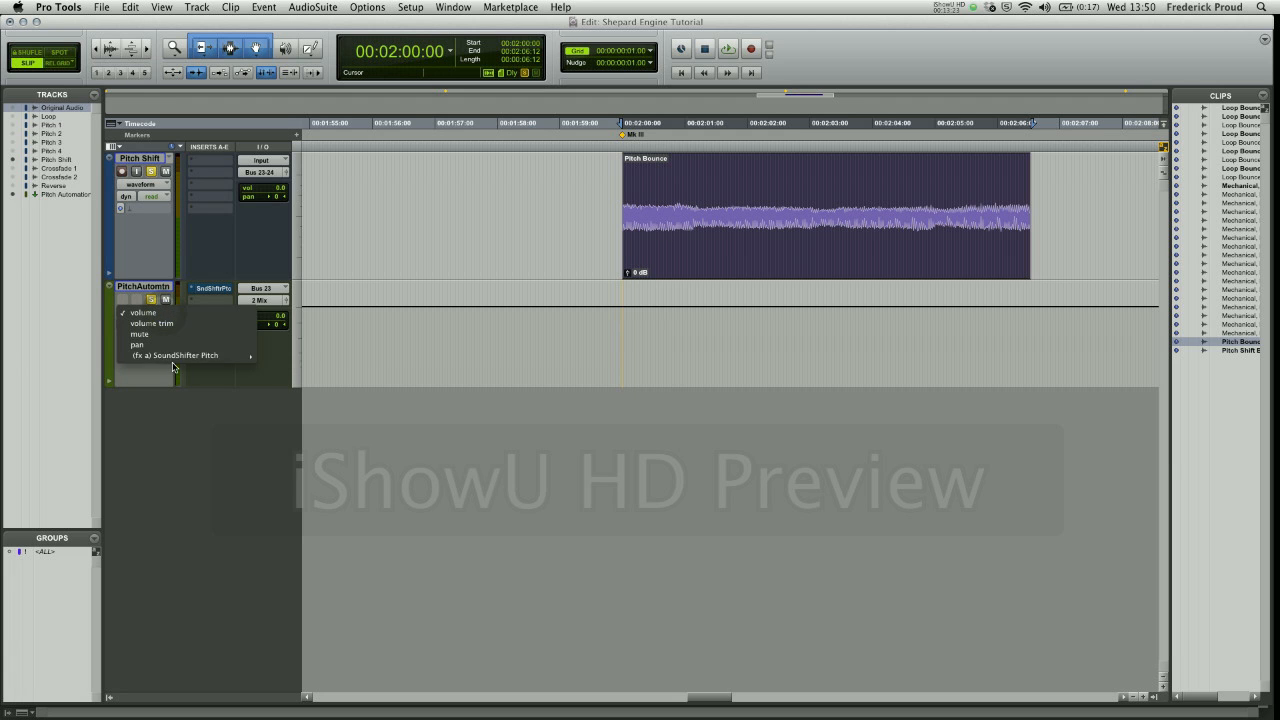
left_click(279, 355)
left_click(212, 288)
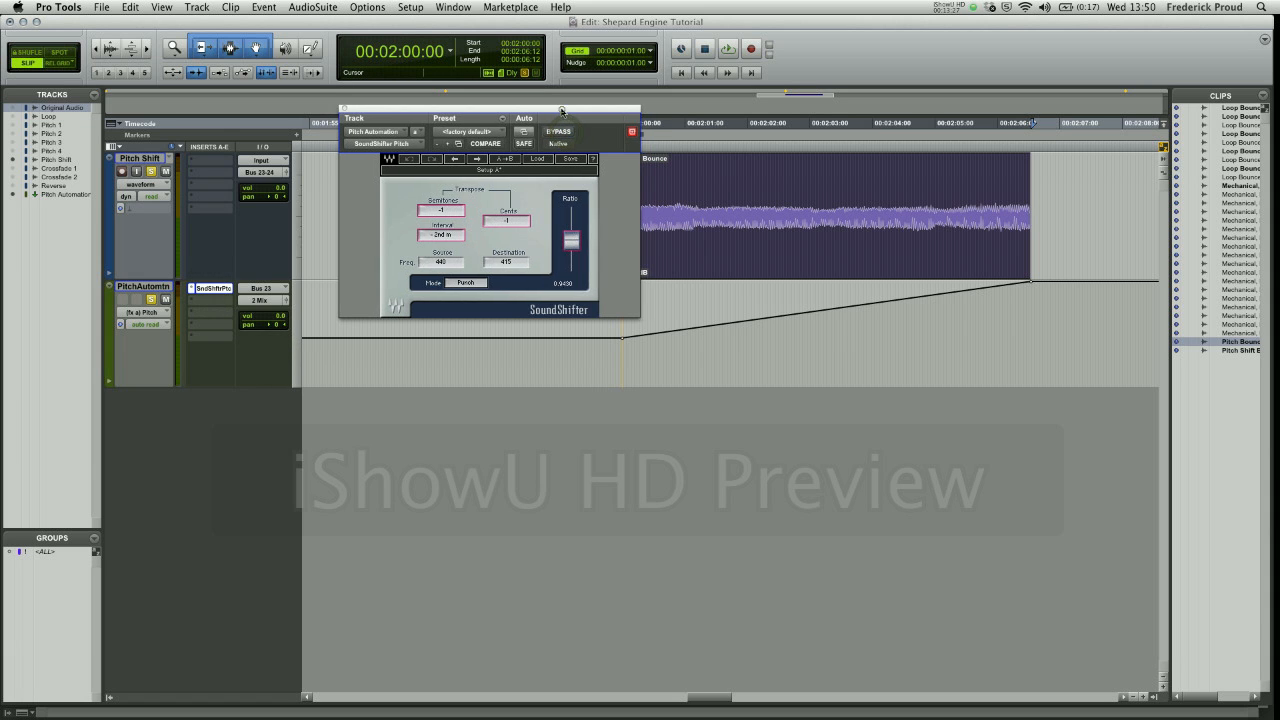
left_click_drag(564, 109, 513, 407)
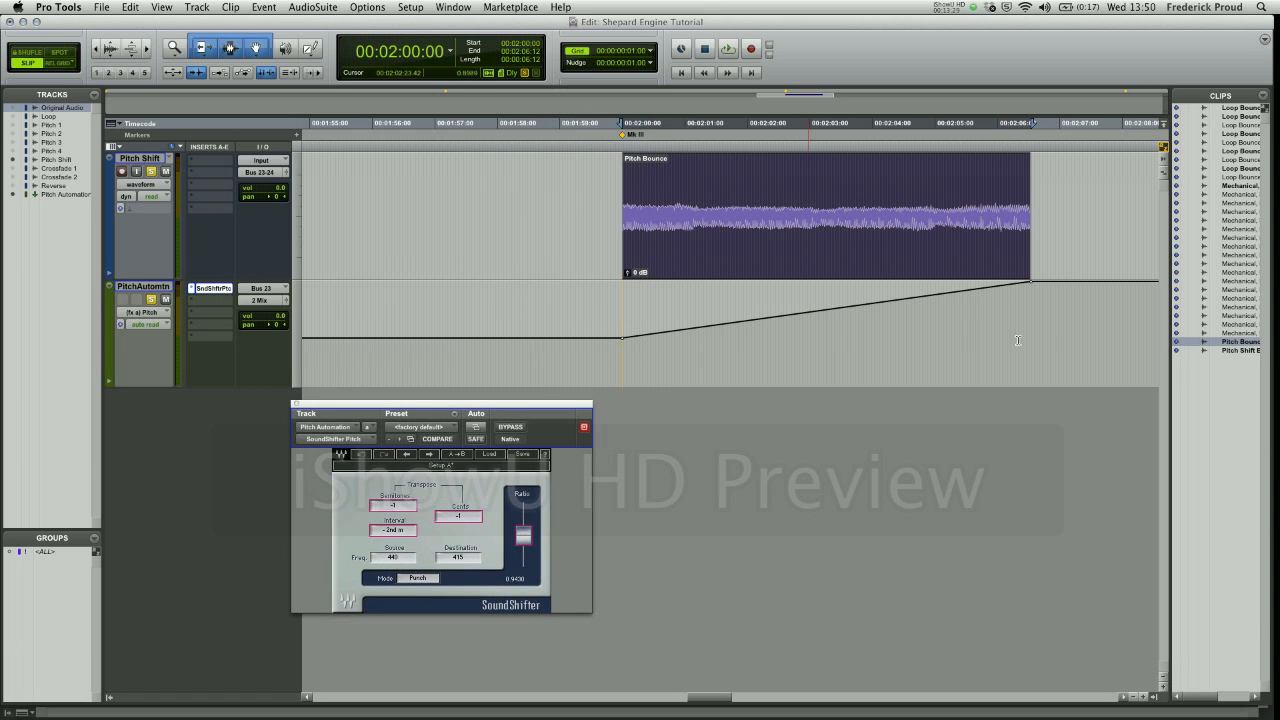
- Check the SoundShifter transposition at the start and end points of the pitch automation ramp
left_click(1029, 284)
key("period")
key("3")
key("period")
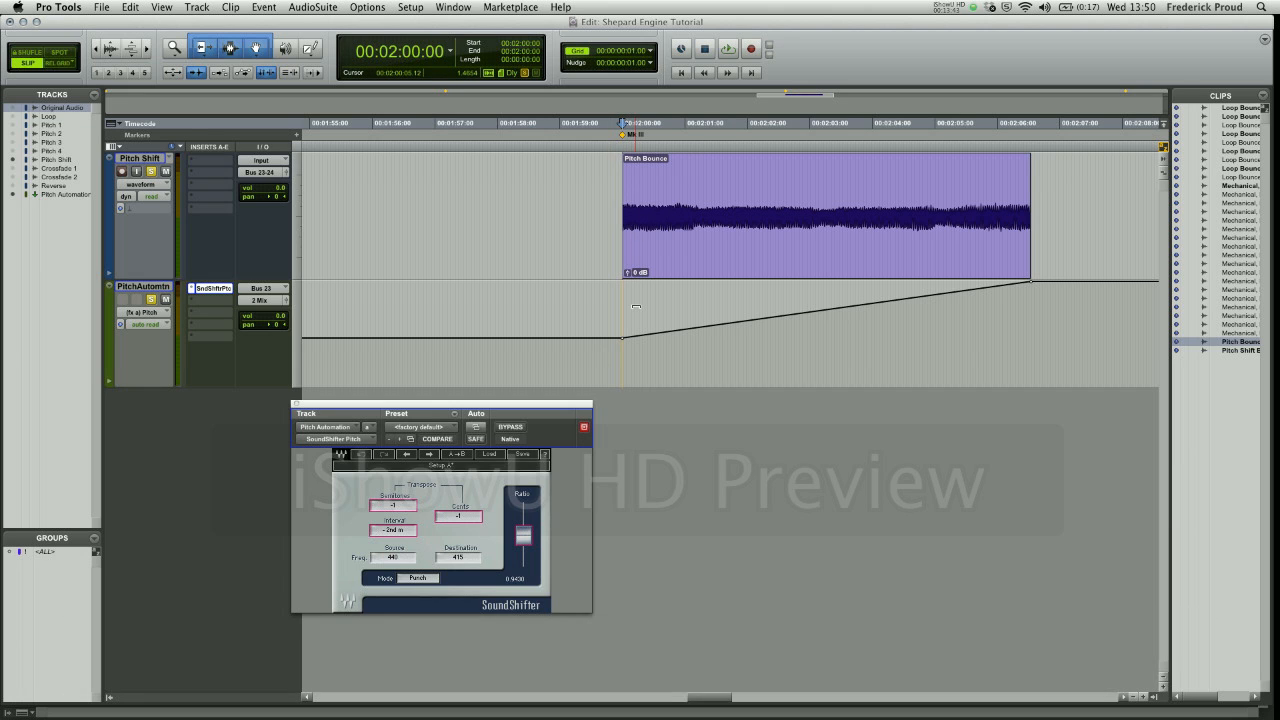
key("semicolon")
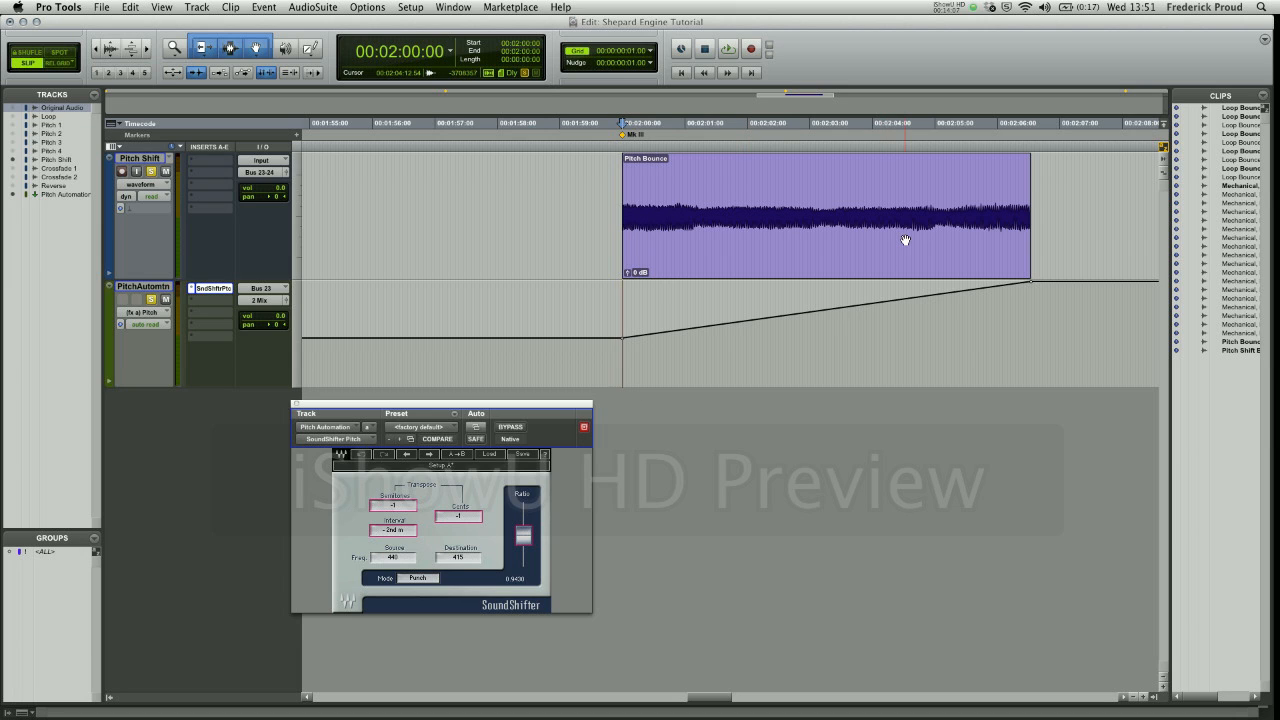
key("p")
key("apostrophe")
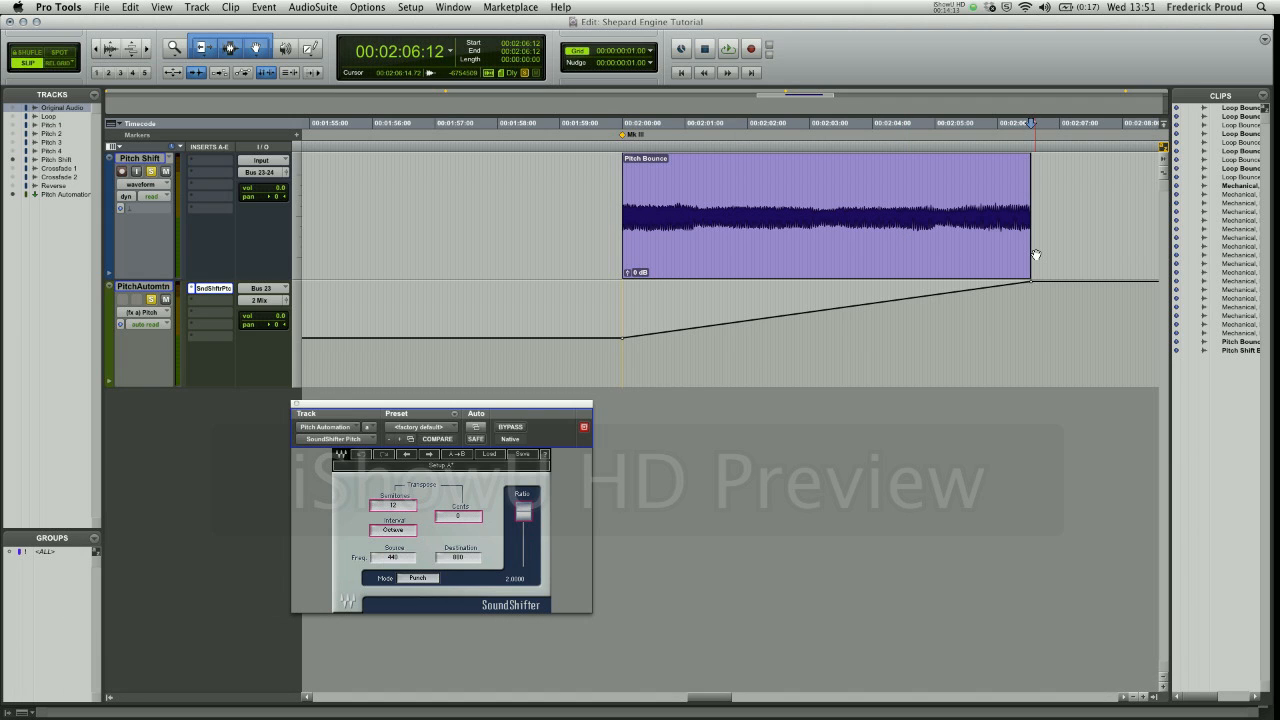
- Select the Pitch Bounce clip again, close the SoundShifter window and audition the loop through its pitch automation
left_click(791, 236)
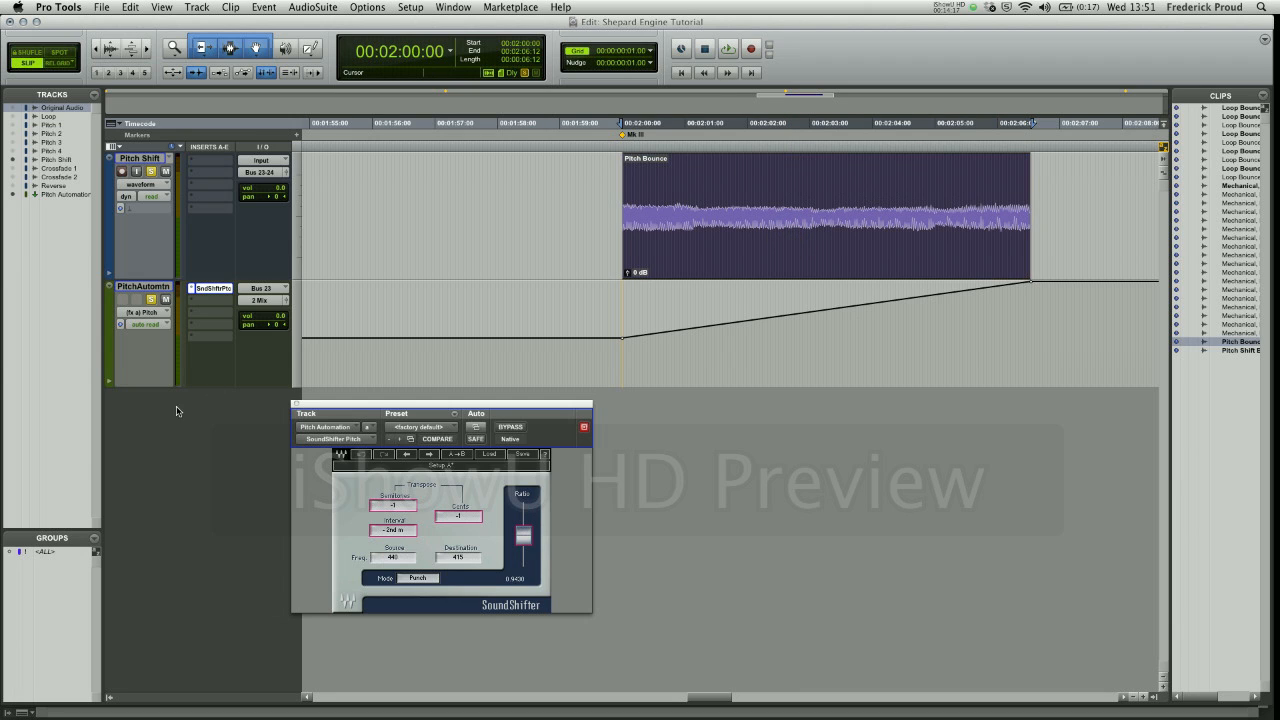
left_click(295, 405)
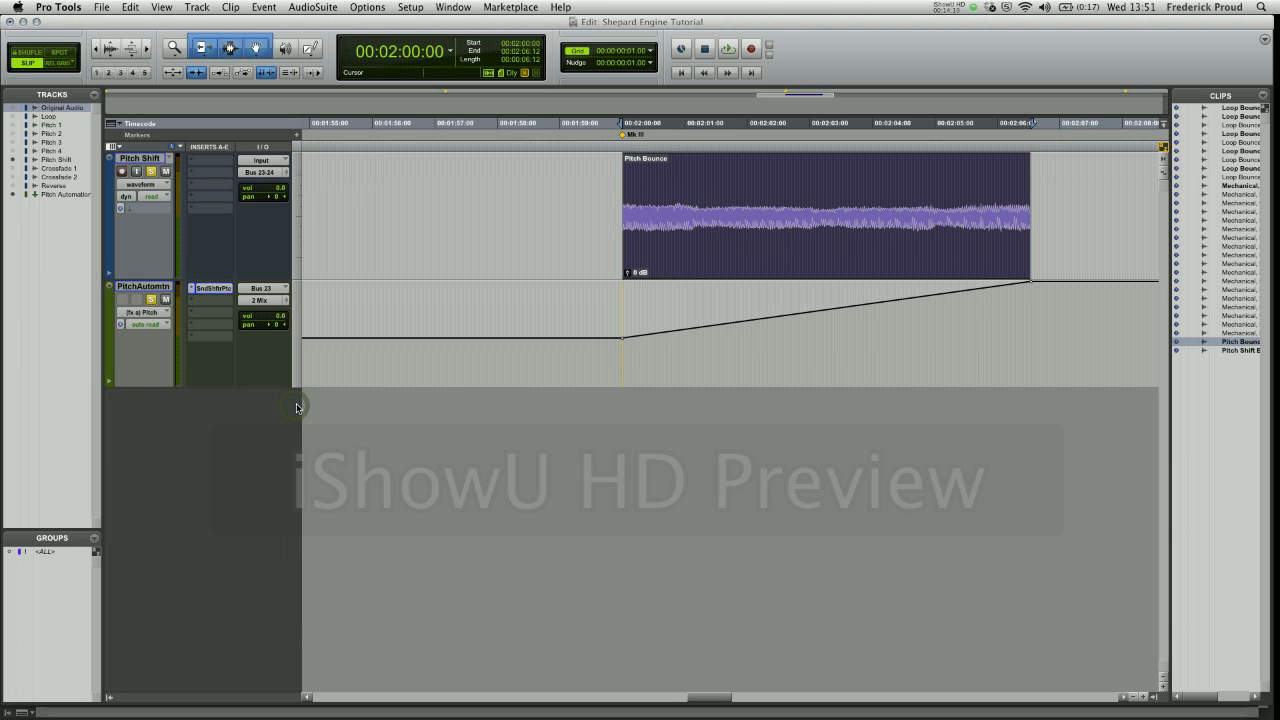
key("space")
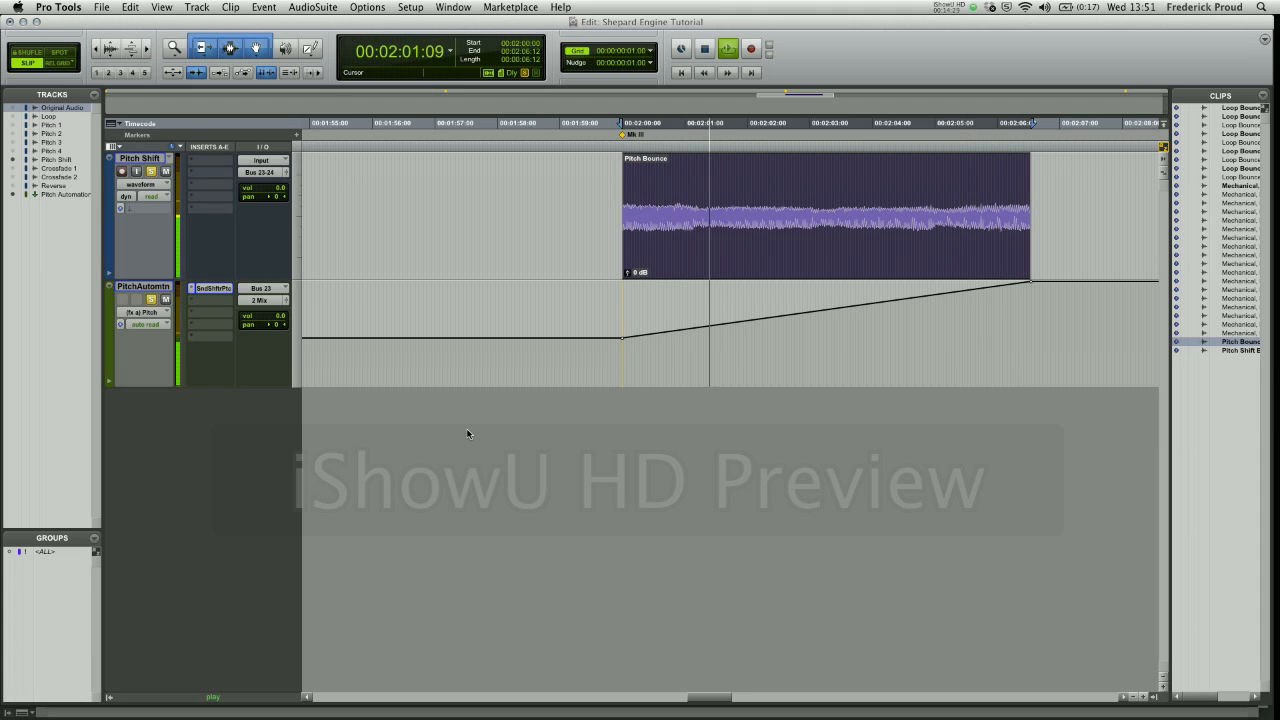
key("space")
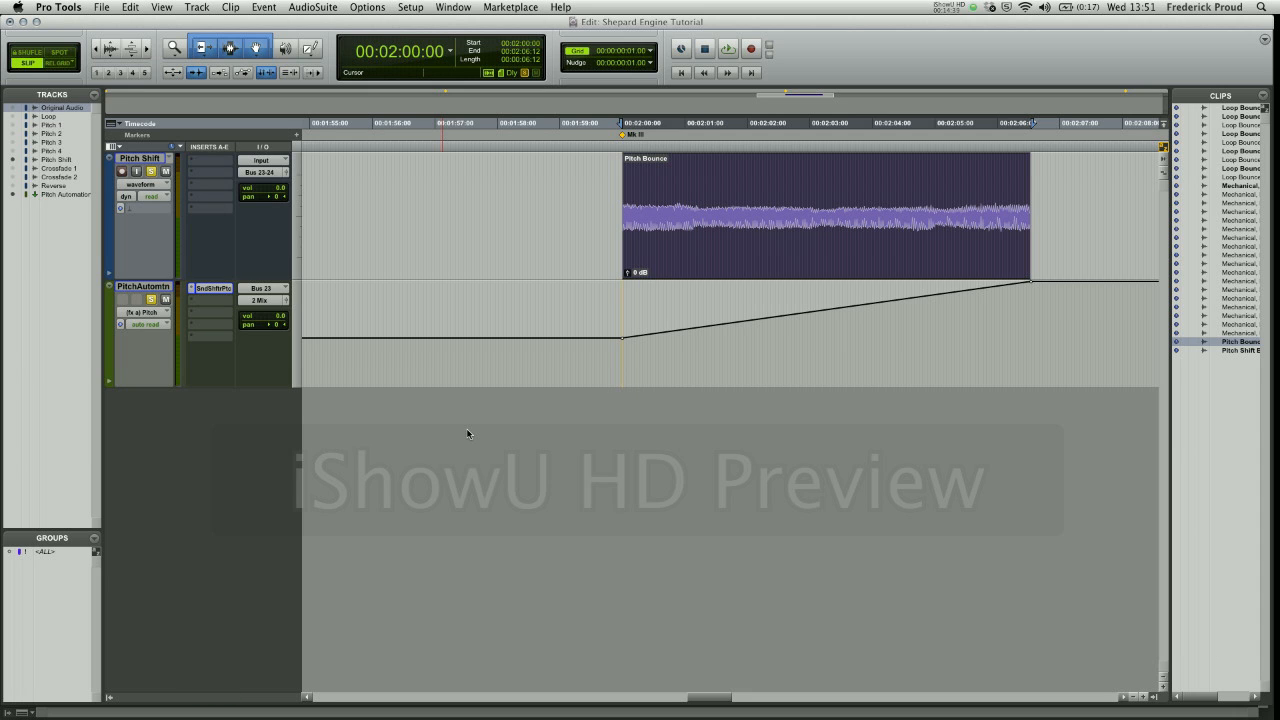
key("alt+super+b")
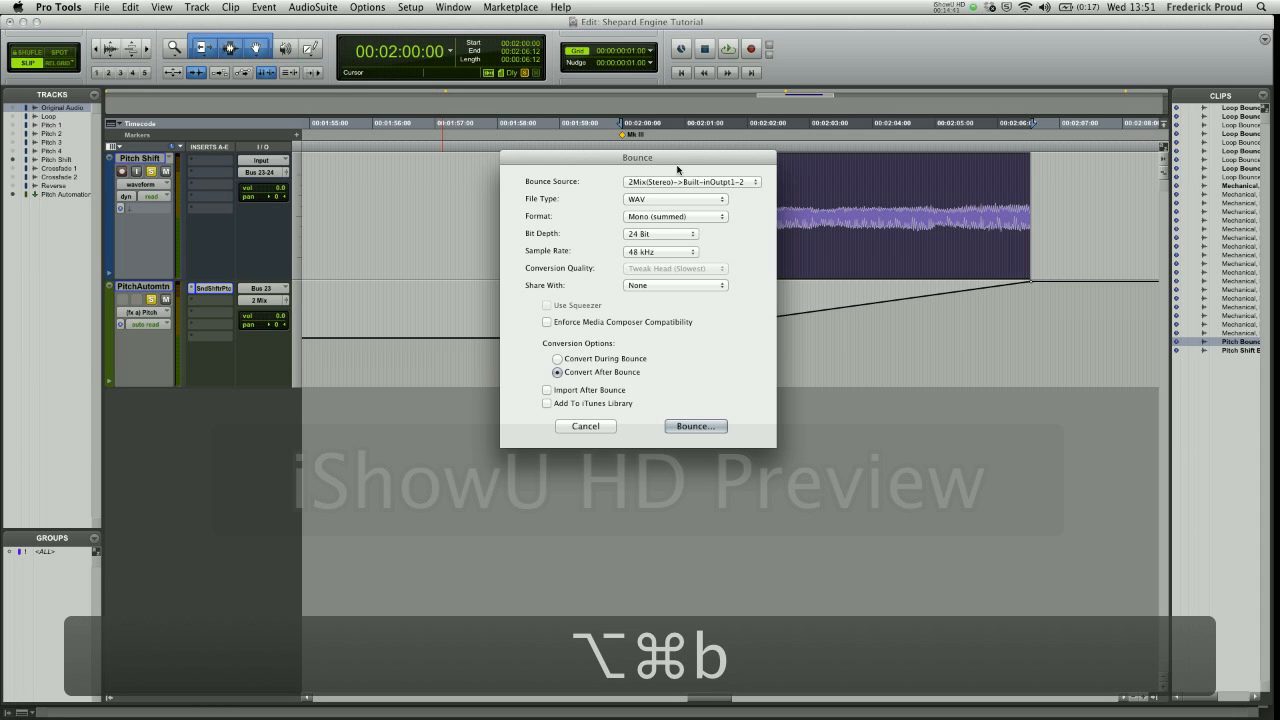
left_click(684, 427)
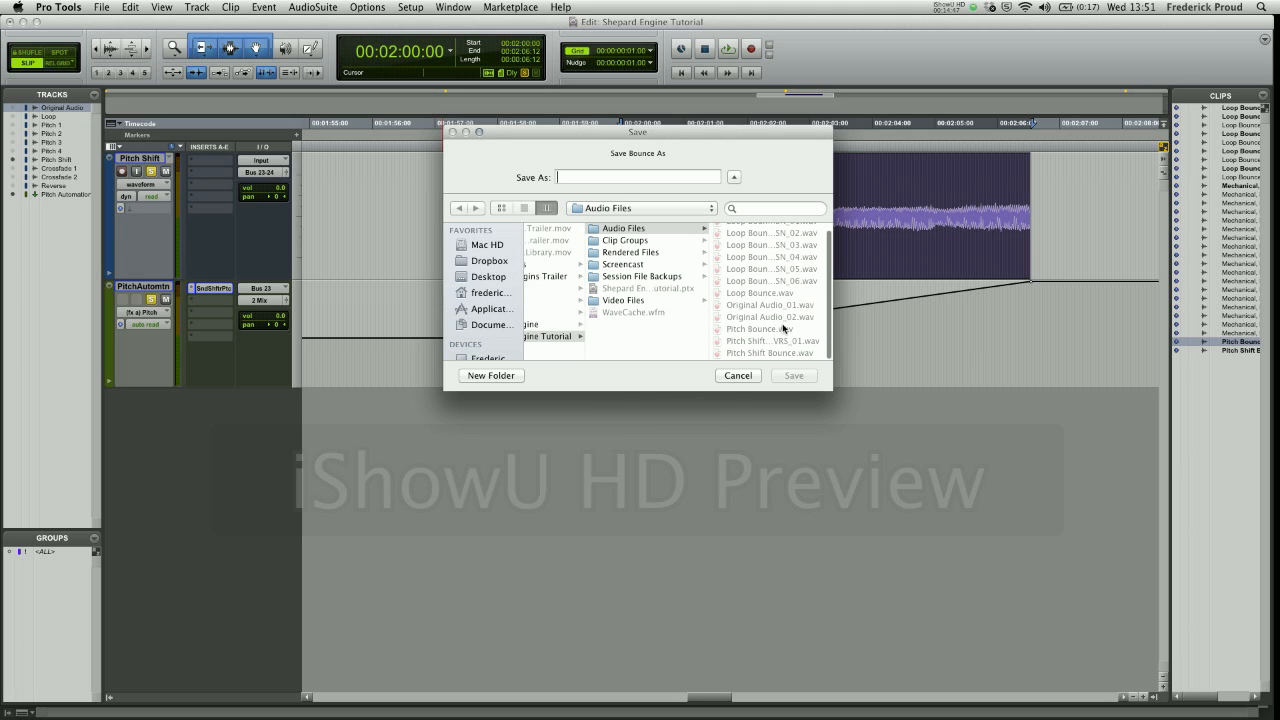
left_click(760, 352)
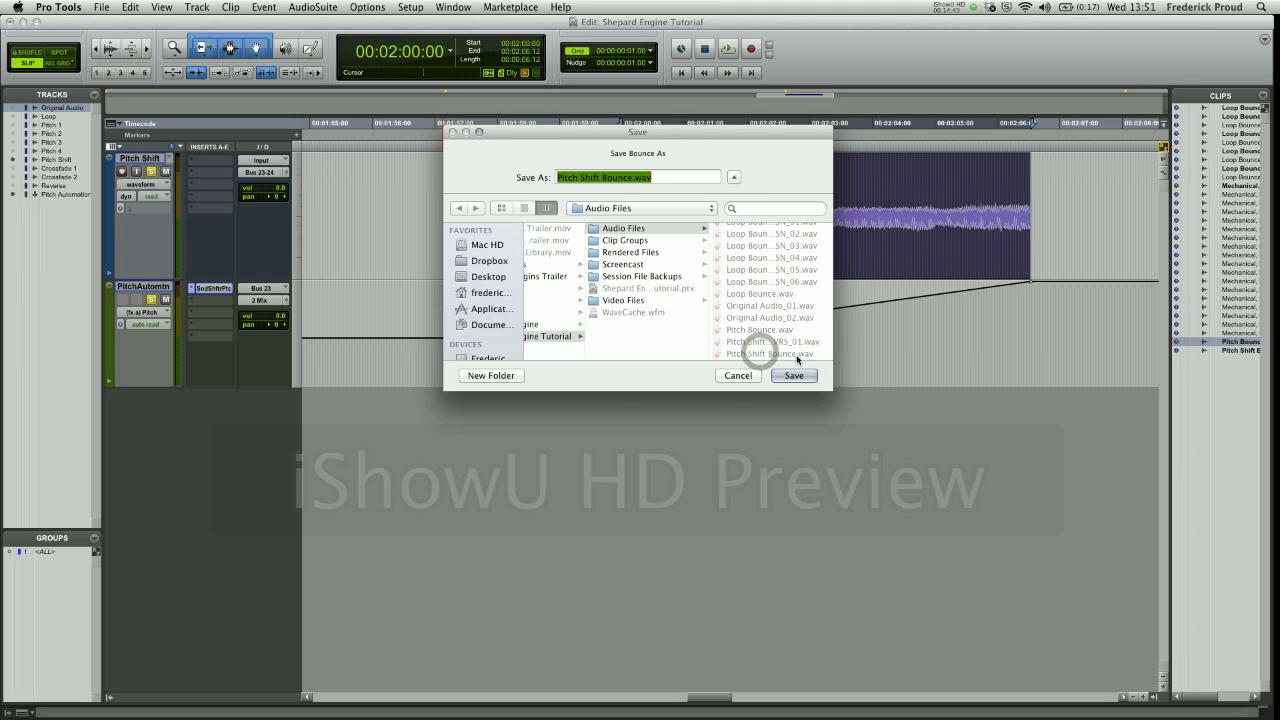
left_click(733, 374)
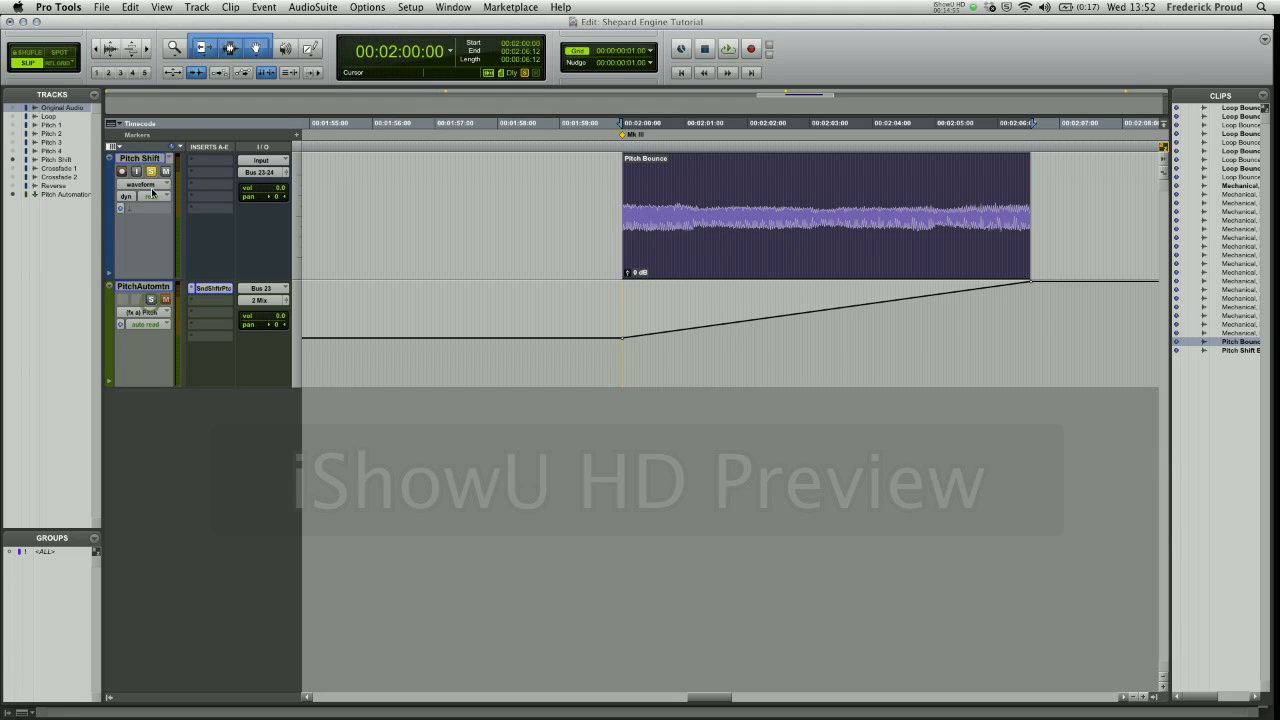
- Hide the Pitch Shift and Pitch Automation tracks, and show the Crossfade 1 track
left_click(12, 159)
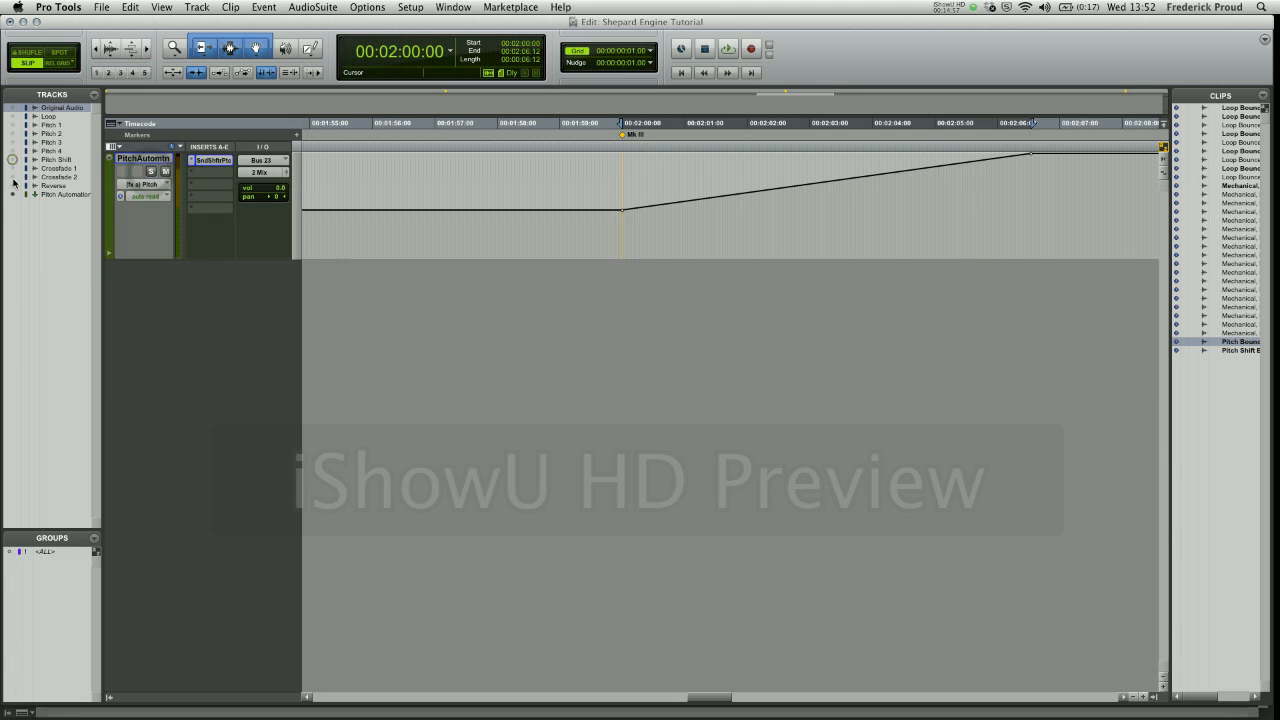
left_click(12, 194)
left_click(13, 168)
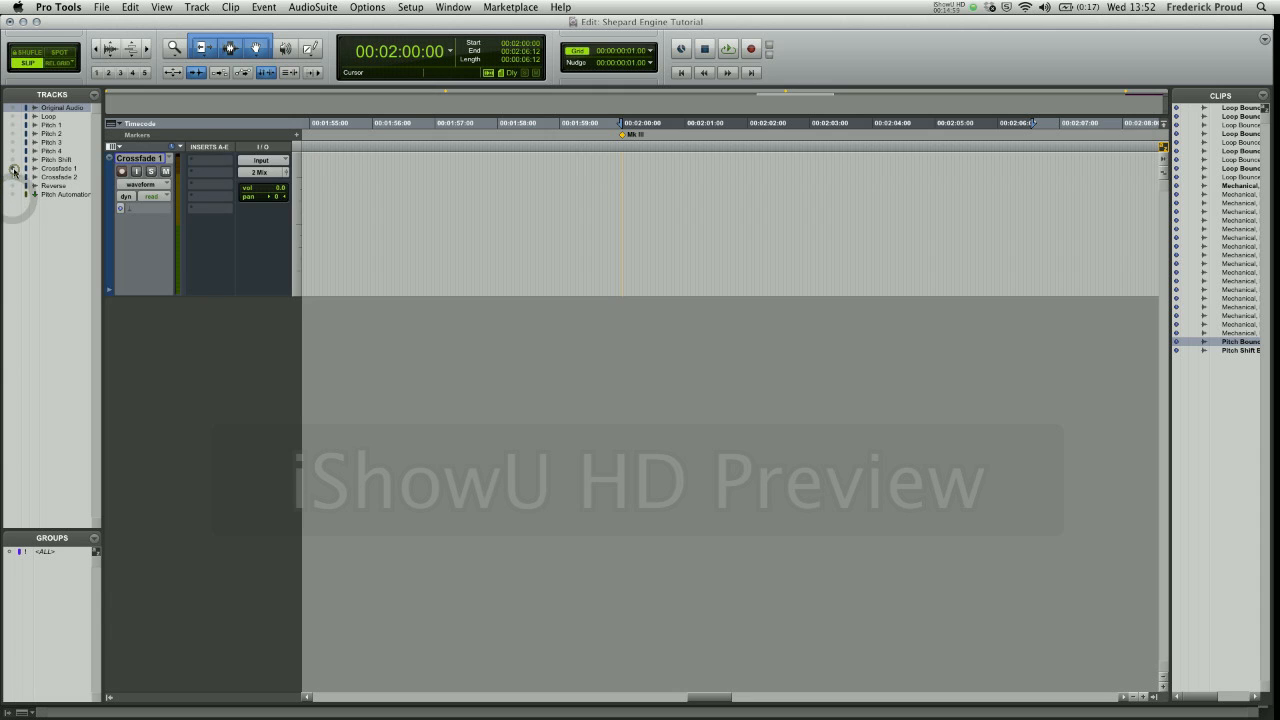
- Go to marker 4, select the Pitch Shift Bounce clip on the Crossfade 1 track and audition it
key("period")
key("4")
key("period")
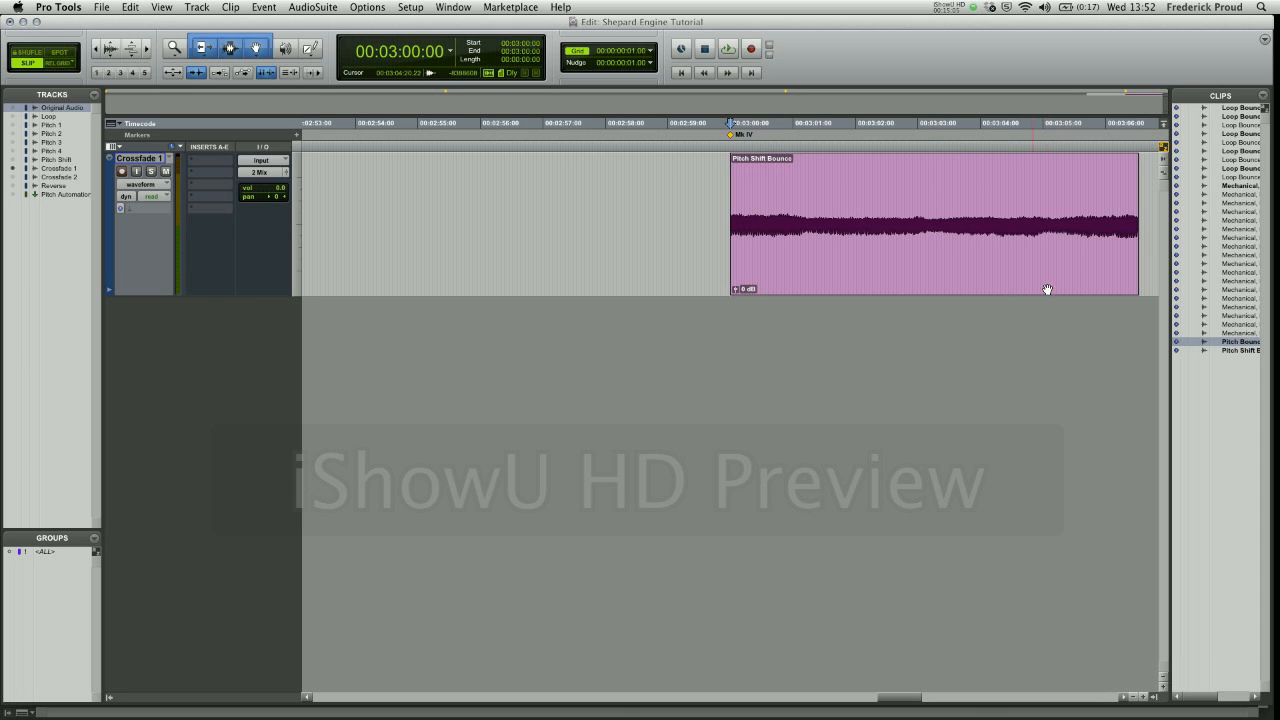
left_click(971, 284)
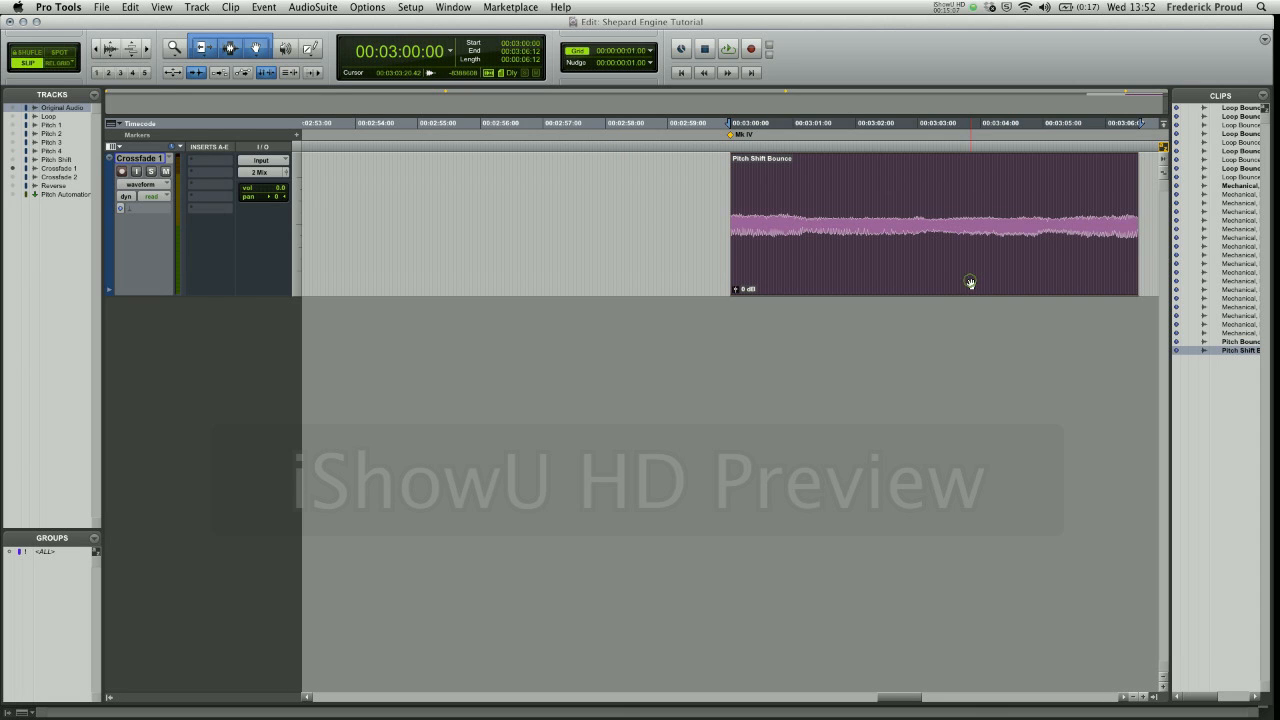
key("space")
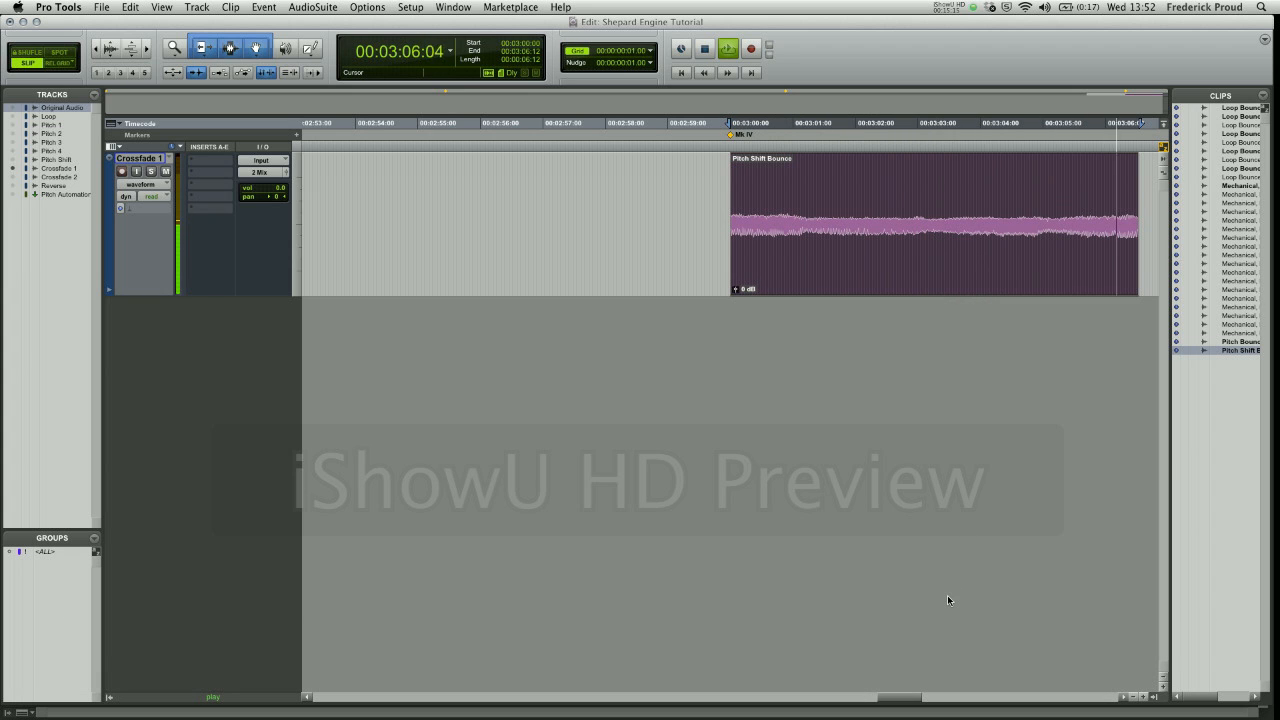
key("space")
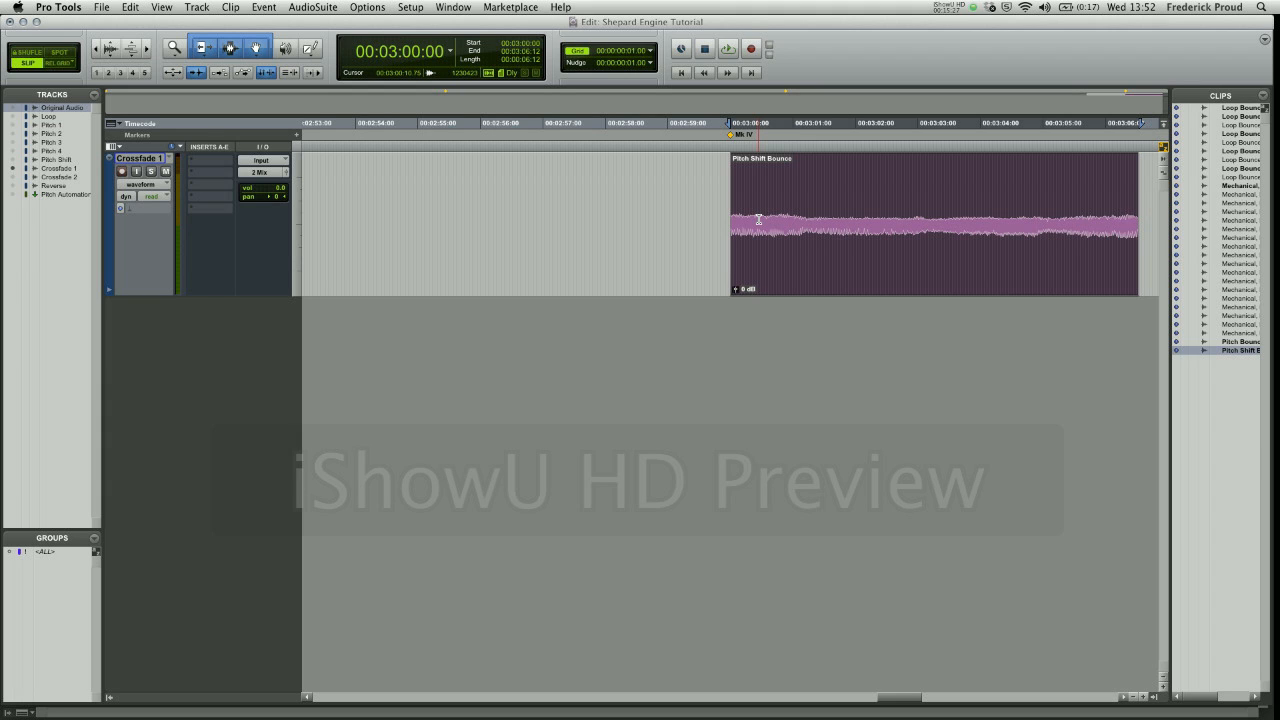
- Copy the Pitch Shift Bounce clip and paste it directly after the original on the Crossfade 1 track
key("c")
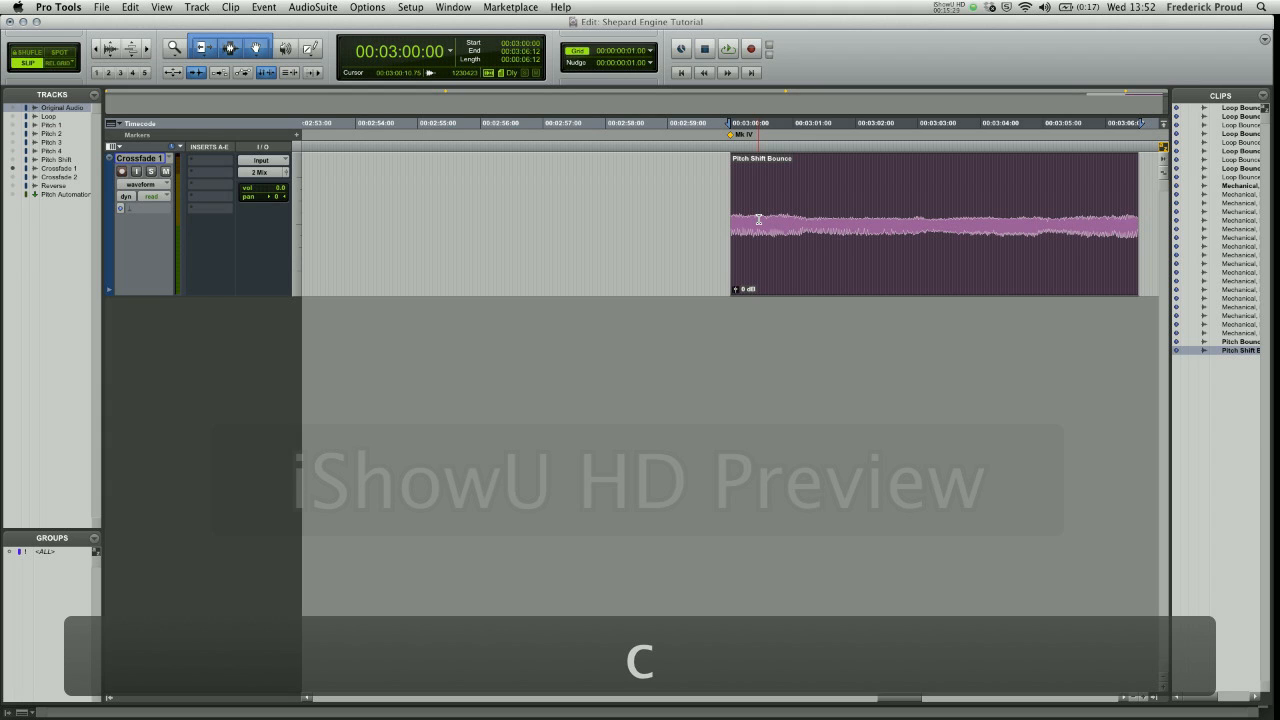
key("backslash")
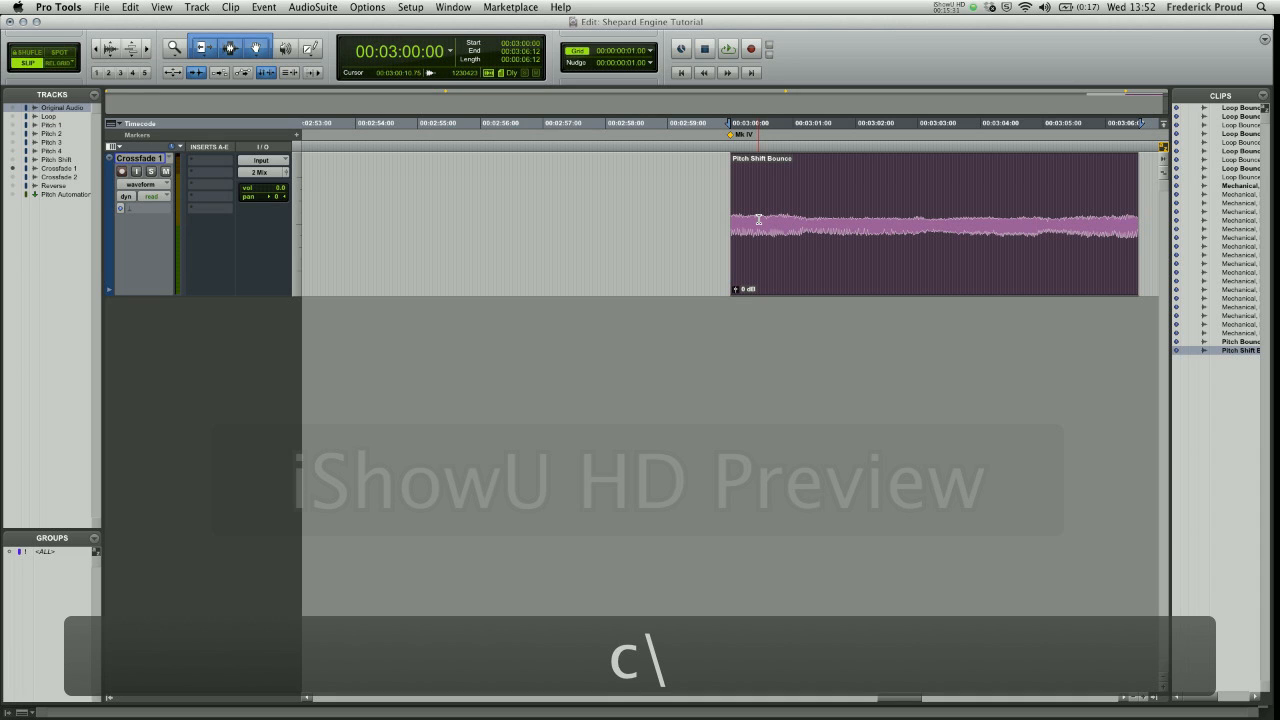
key("apostrophe")
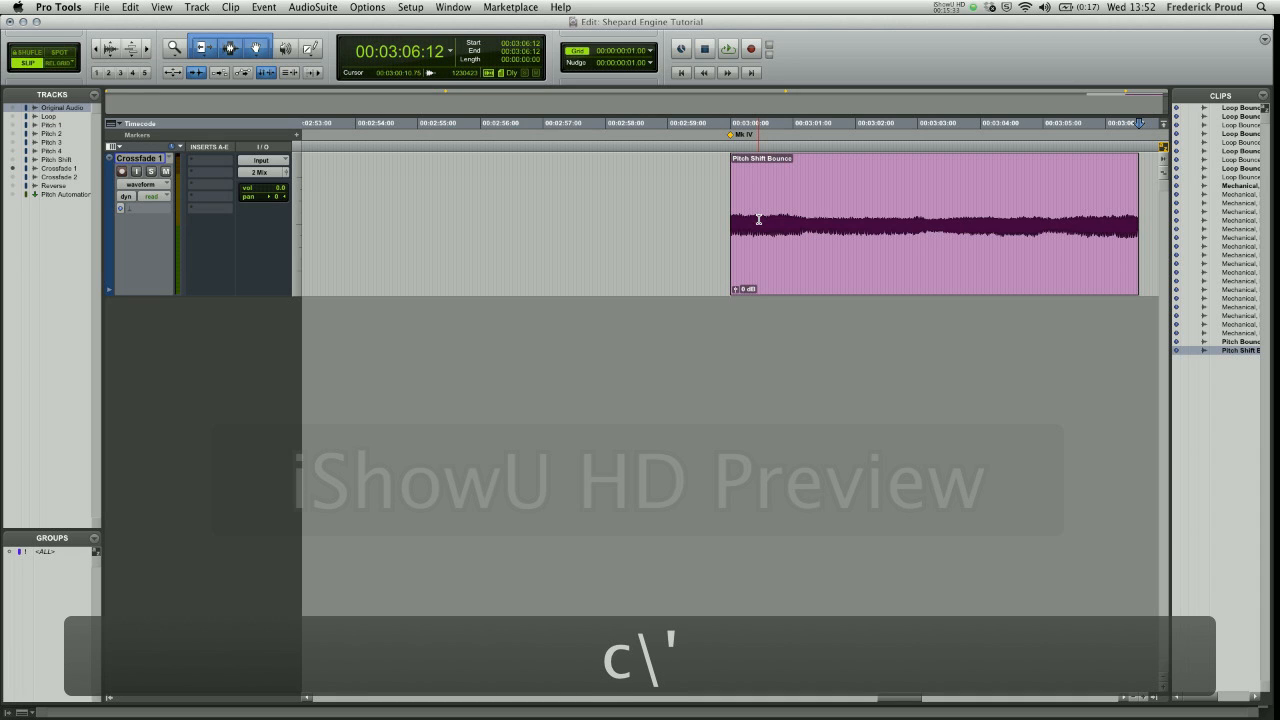
key("v")
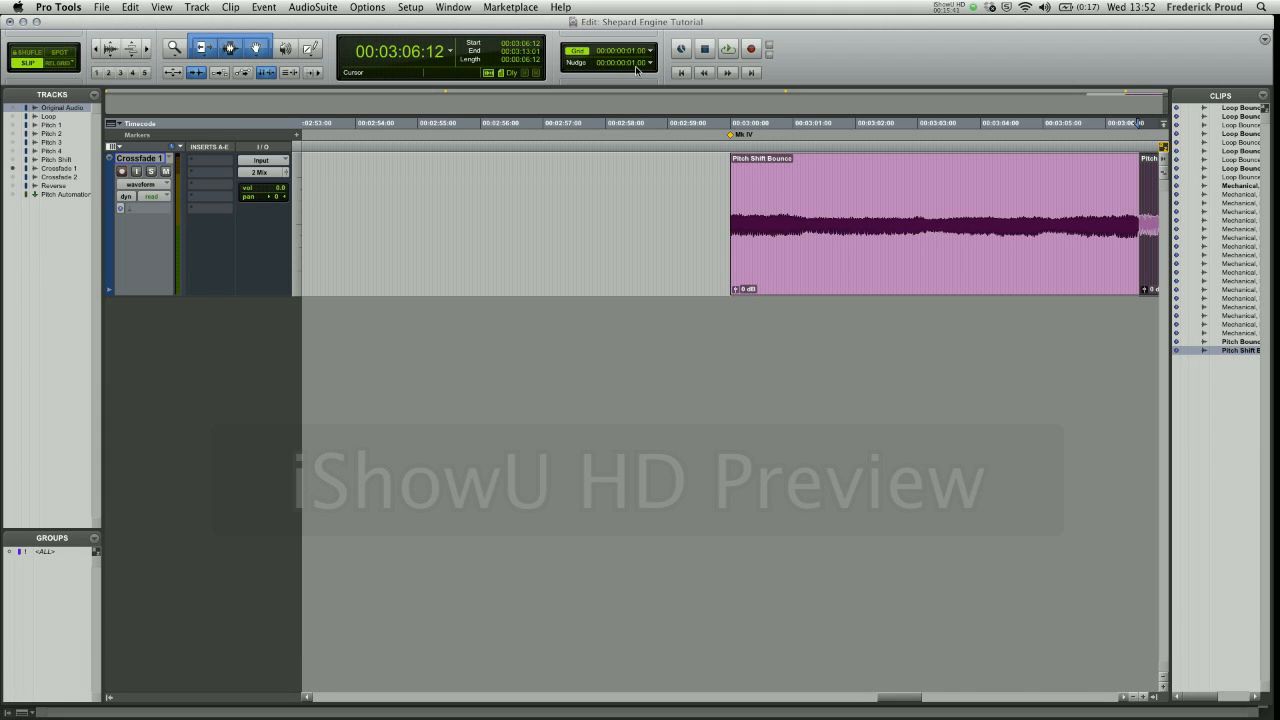
- Nudge the pasted clip 12 frames earlier so it starts at 00:03:06:00 over the end of the first clip
key("comma")
key("comma")
key("comma")
key("comma")
key("comma")
key("comma")
key("comma")
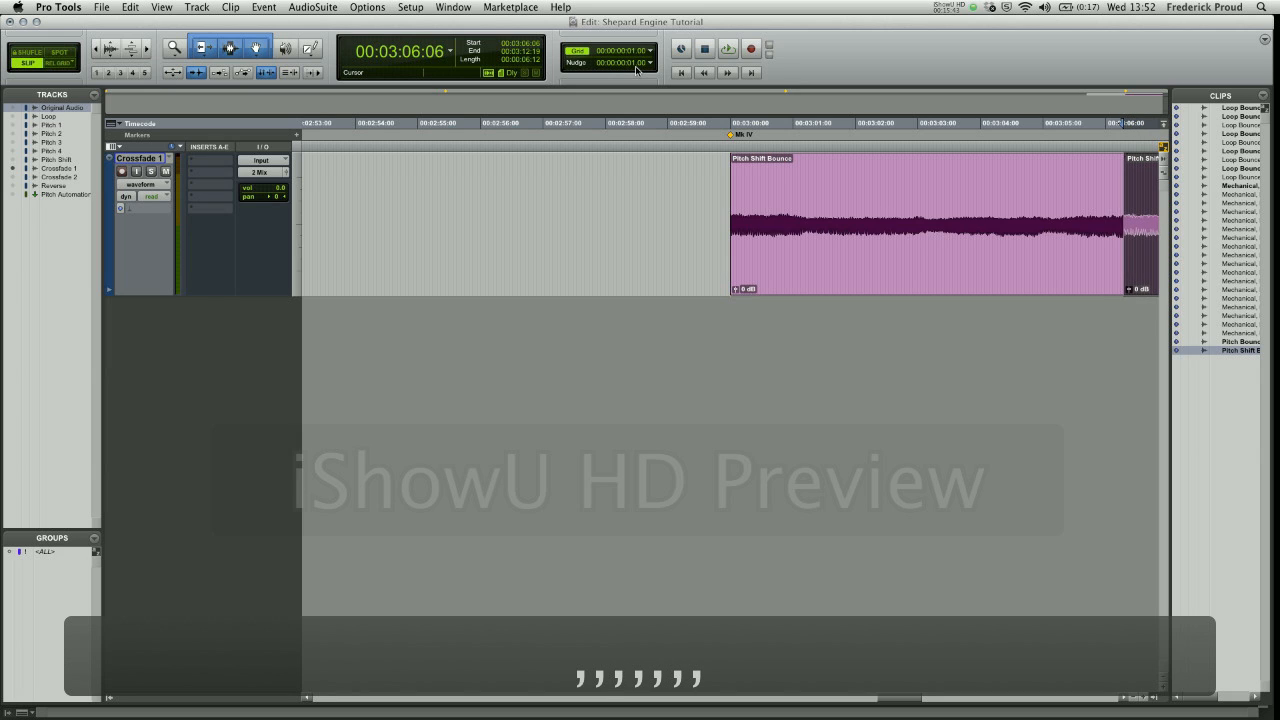
key("comma")
key("comma")
key("comma")
key("comma")
key("comma")
key("comma")
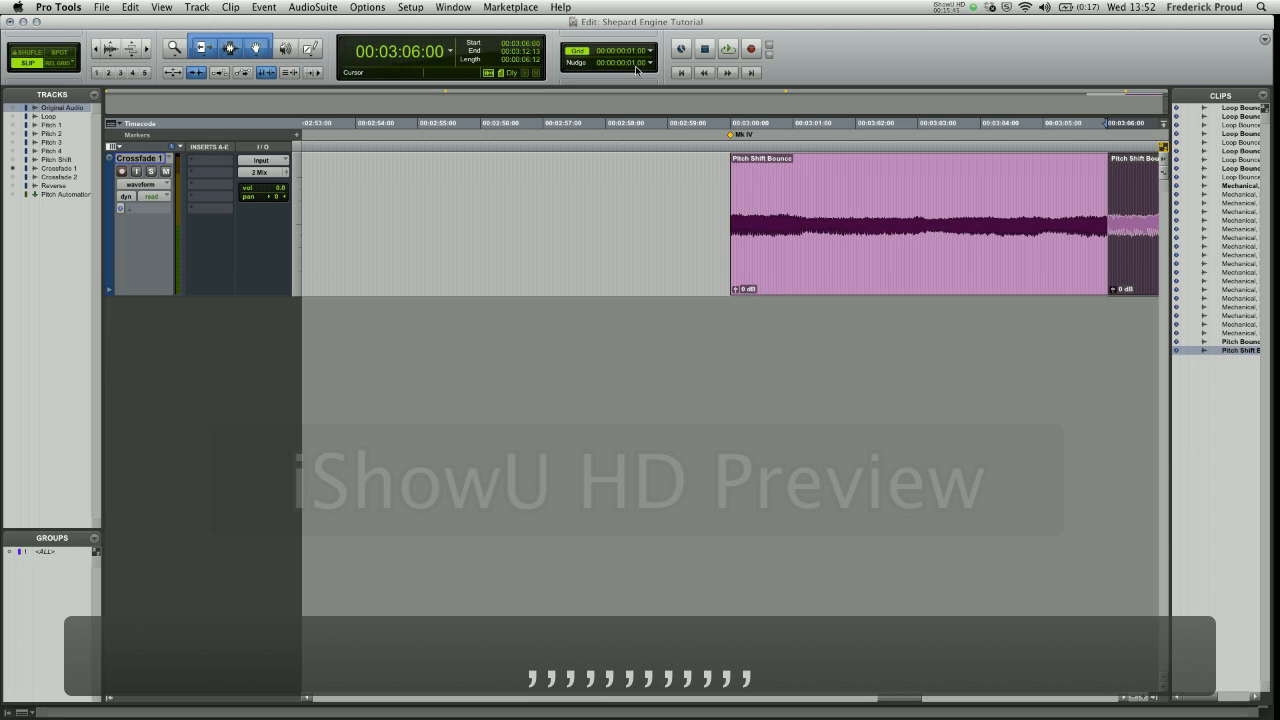
- Crossfade the two Pitch Shift Bounce clips across their join from a selection of 00:03:03:12 to 00:03:10:01, adjusting the fade bounds
scroll(767, 421, "right", 5)
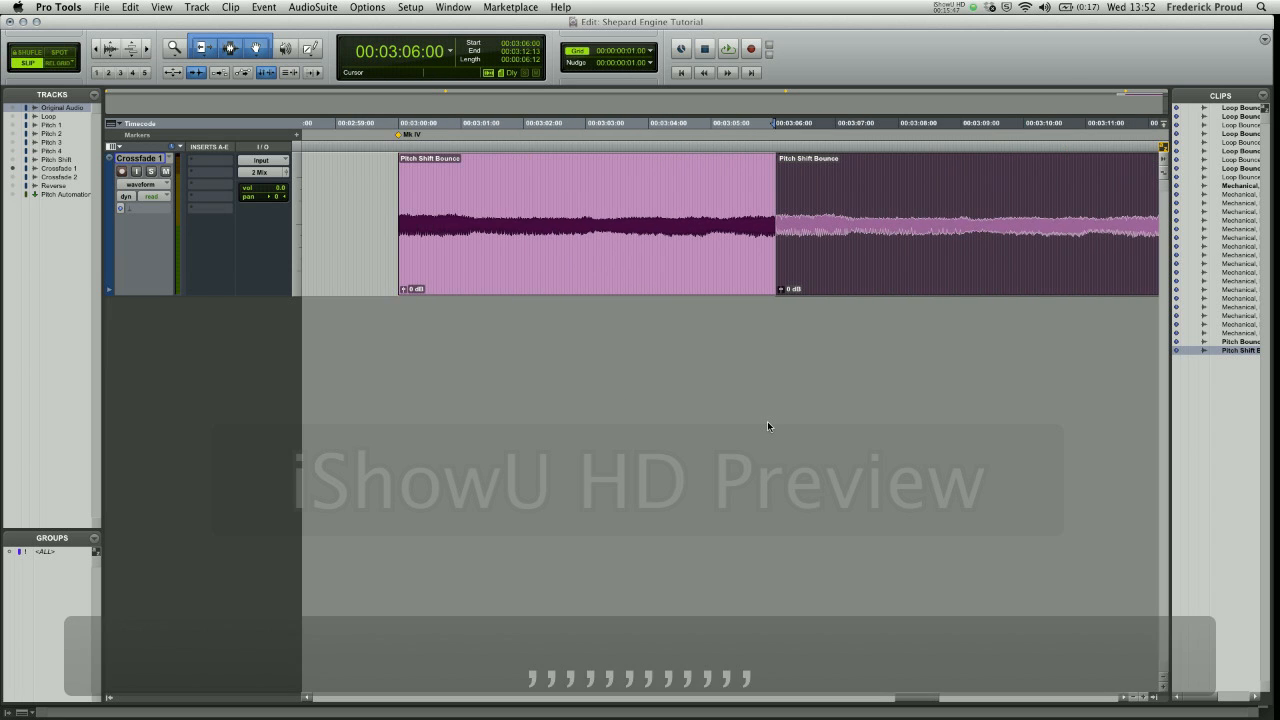
scroll(767, 425, "right", 2)
key("r")
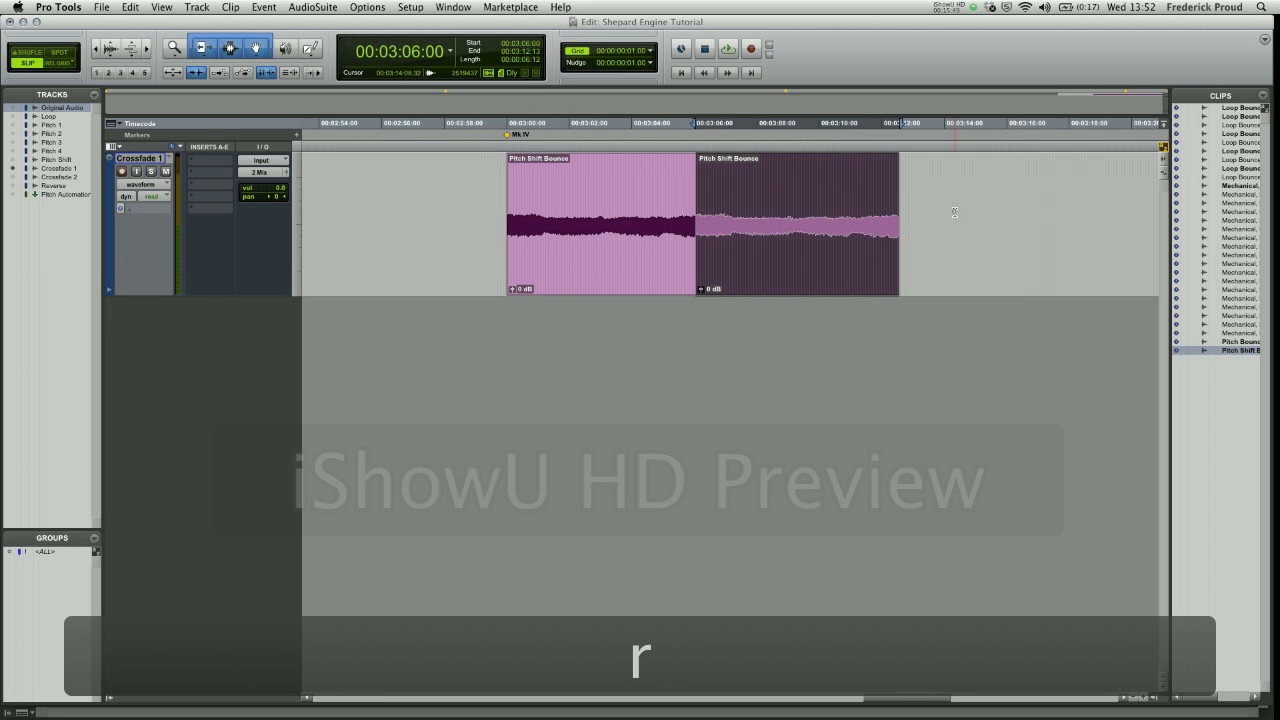
left_click(955, 212)
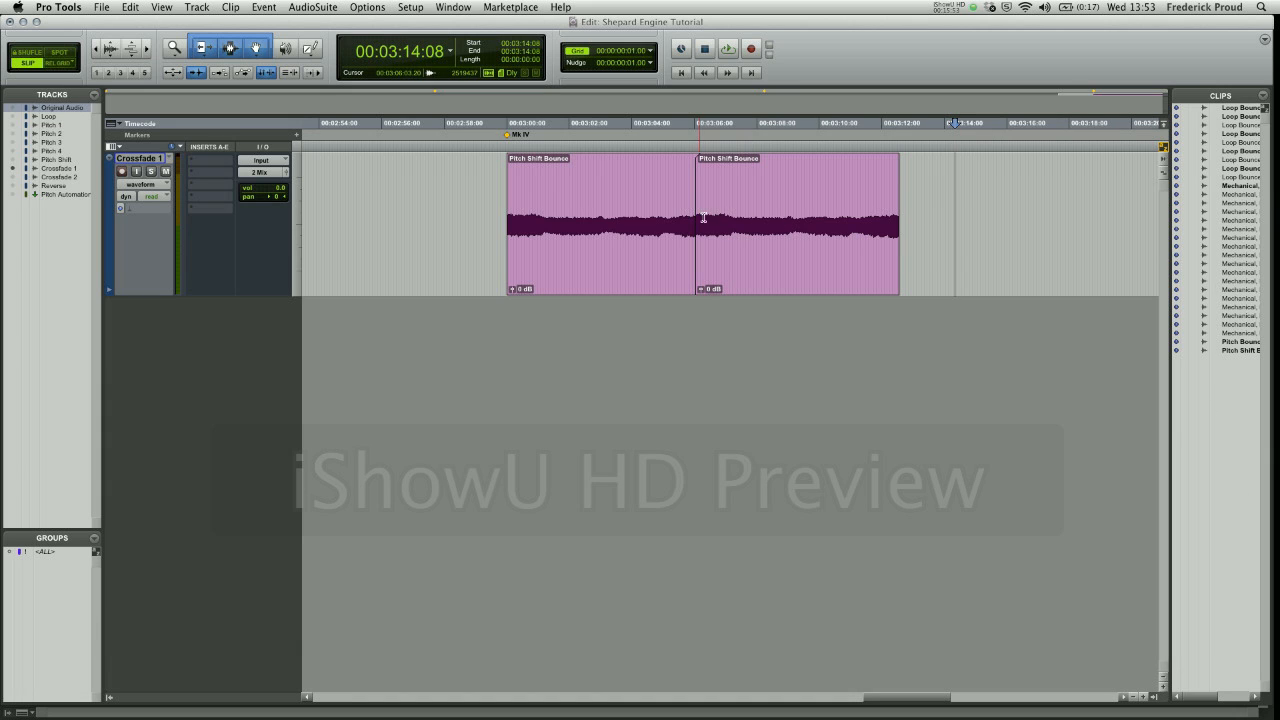
left_click_drag(617, 198, 821, 200)
key("super+f")
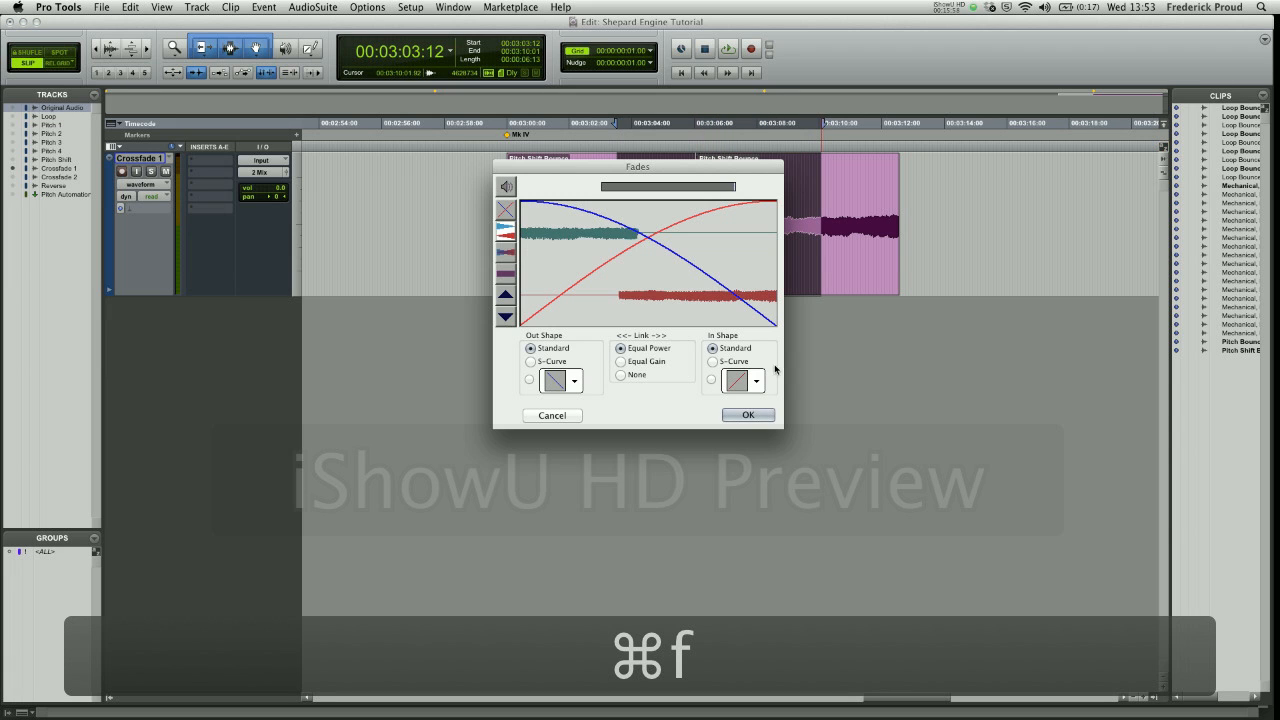
left_click(748, 414)
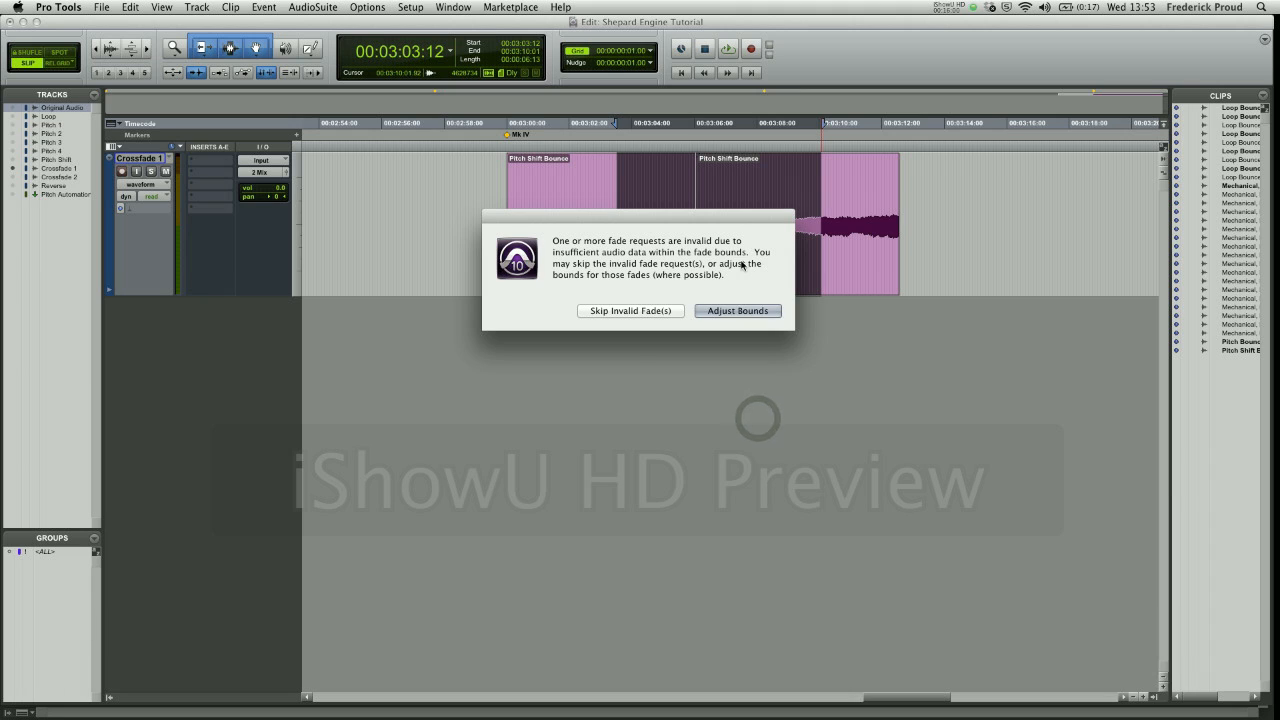
left_click(727, 311)
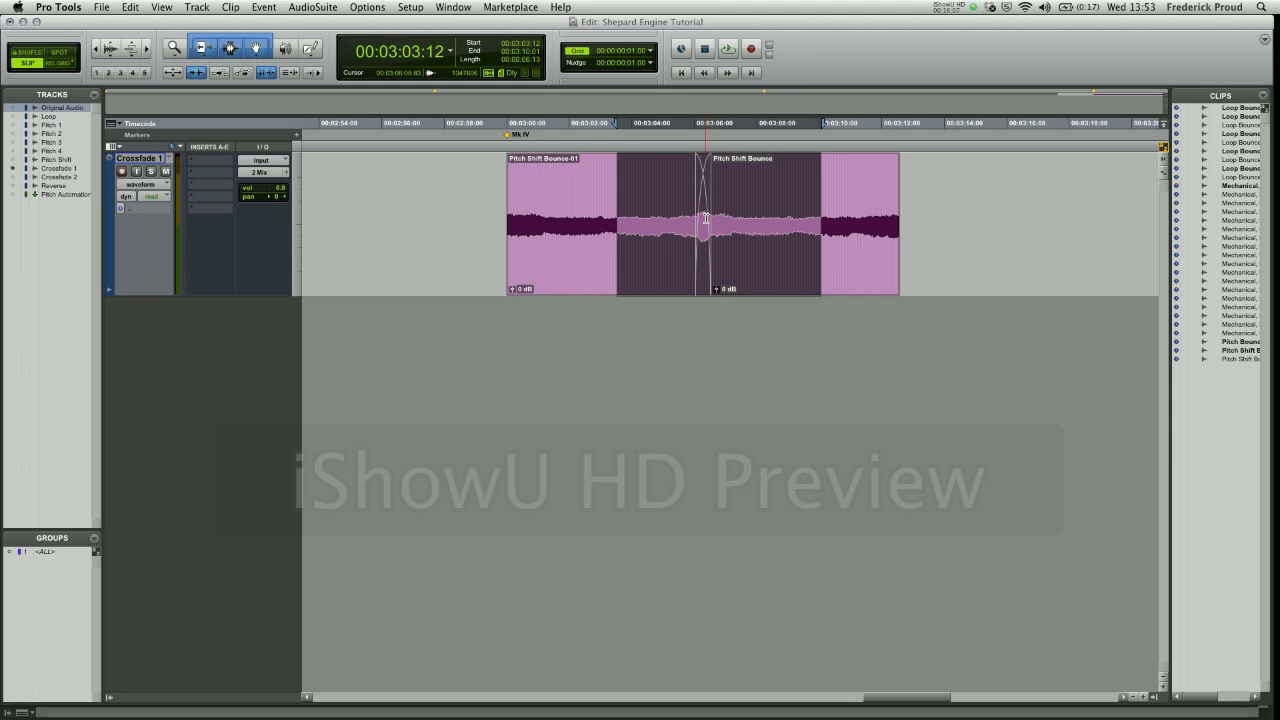
- Select both crossfaded clips on the Crossfade 1 track and audition the transition between them
left_click(614, 237)
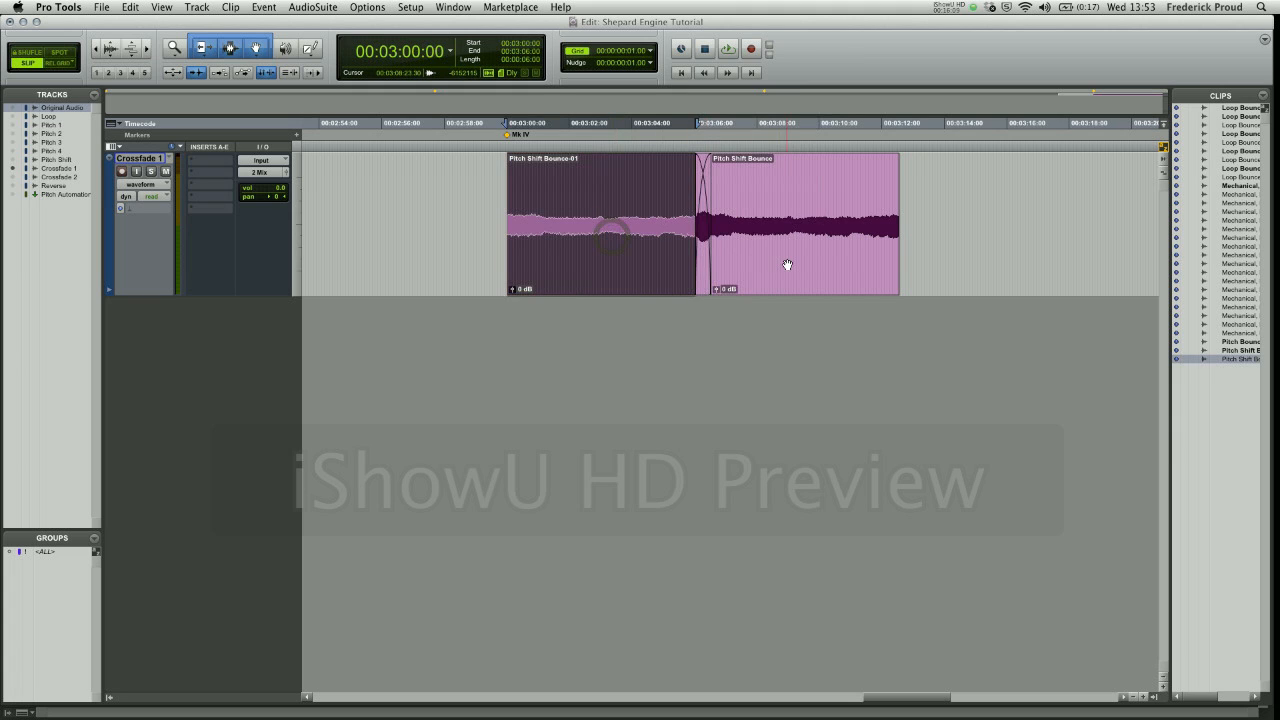
left_click(873, 263, "shift")
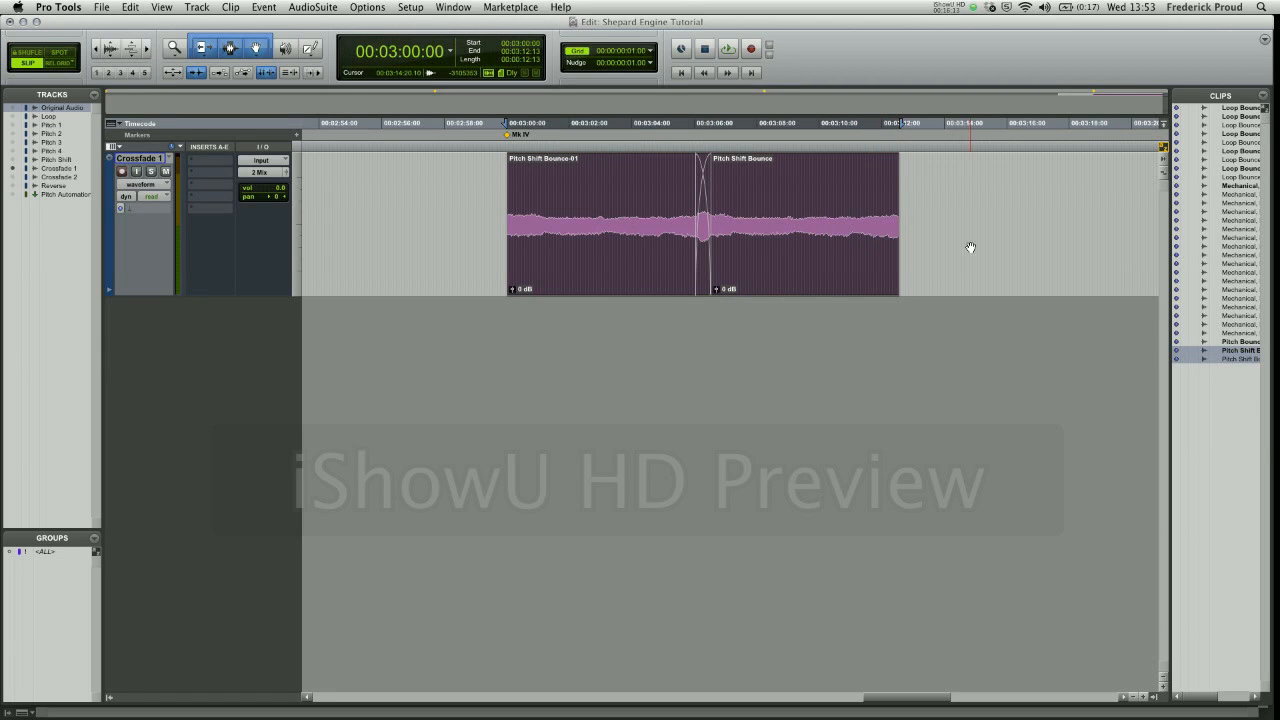
key("space")
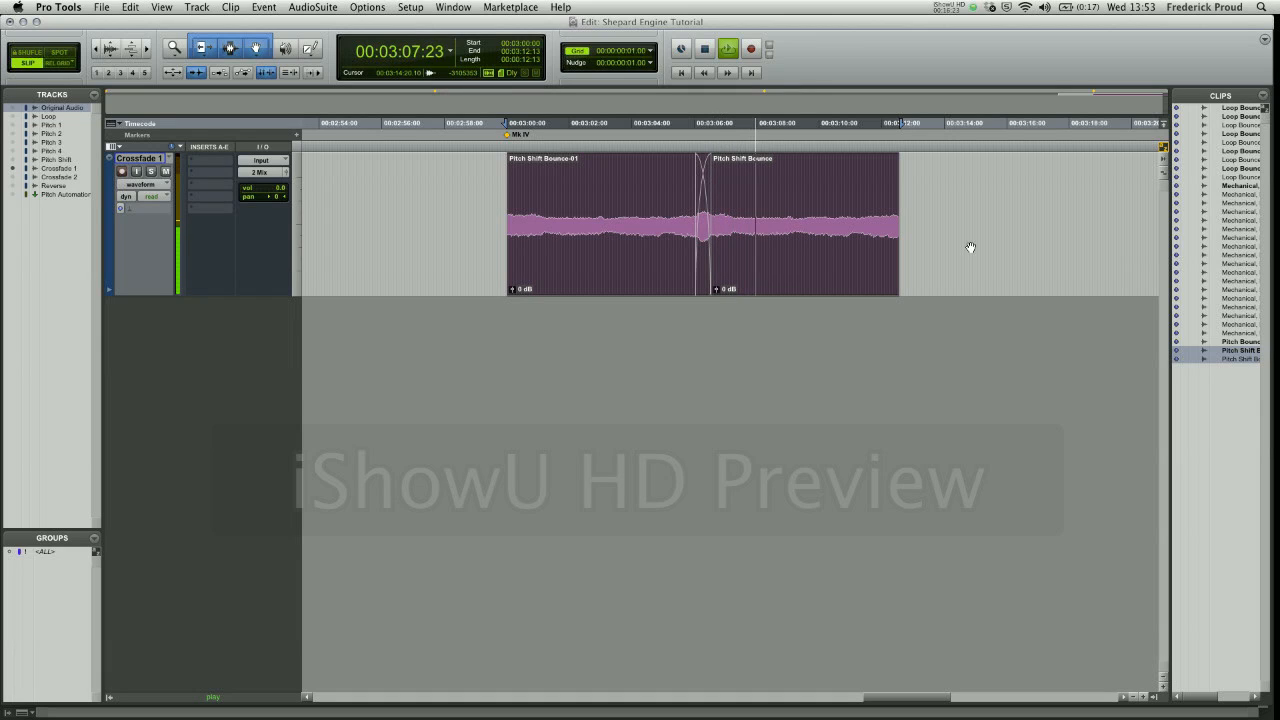
key("space")
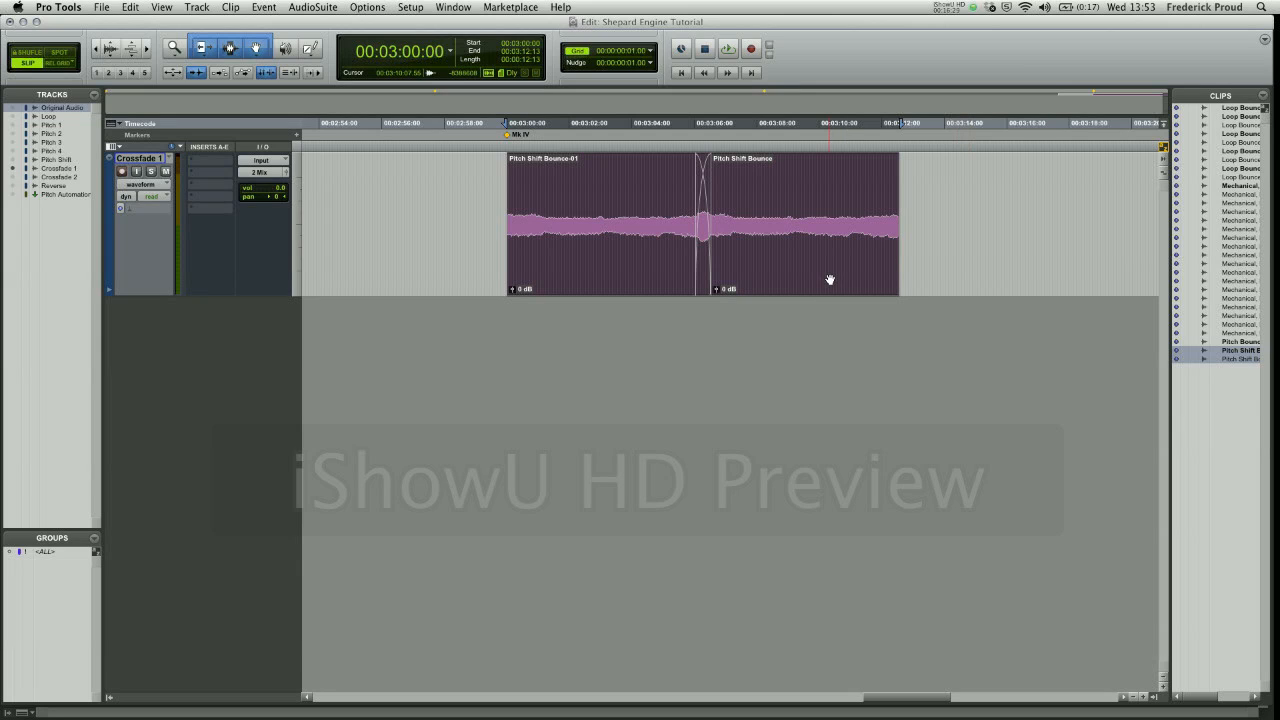
- Copy the crossfaded pair of clips and paste it directly after the second clip
key("c")
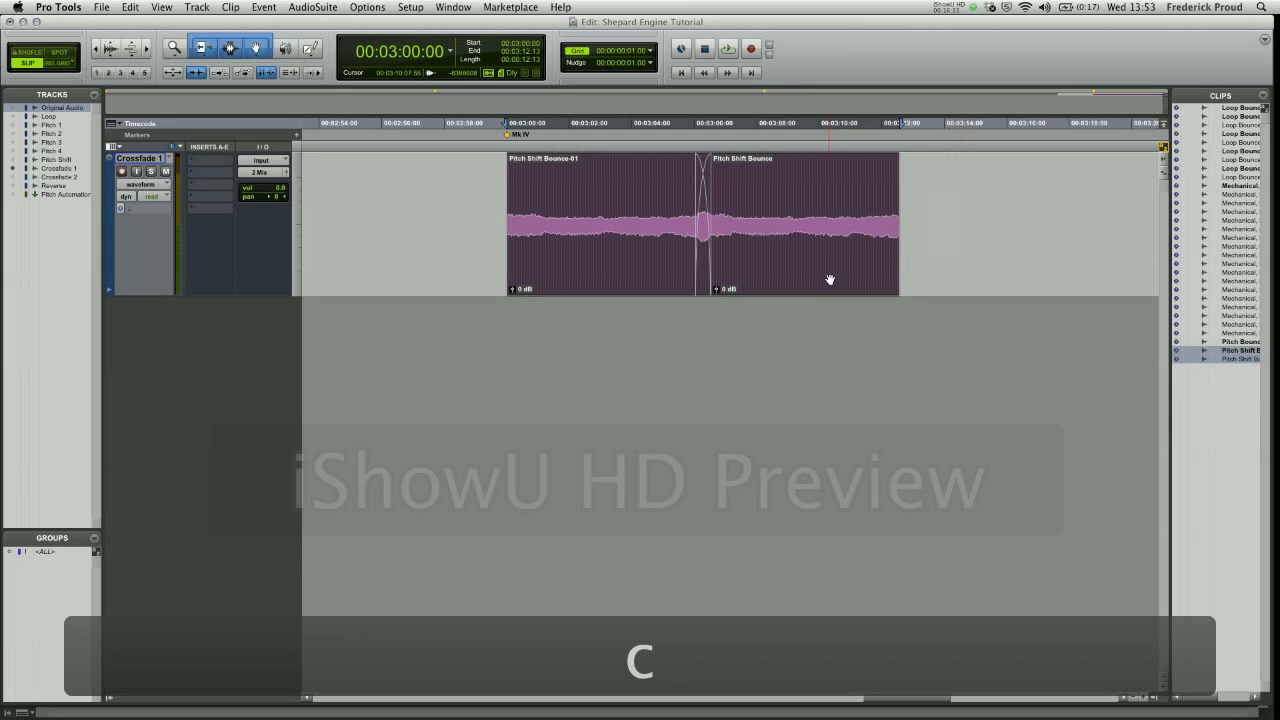
key("apostrophe")
key("apostrophe")
key("apostrophe")
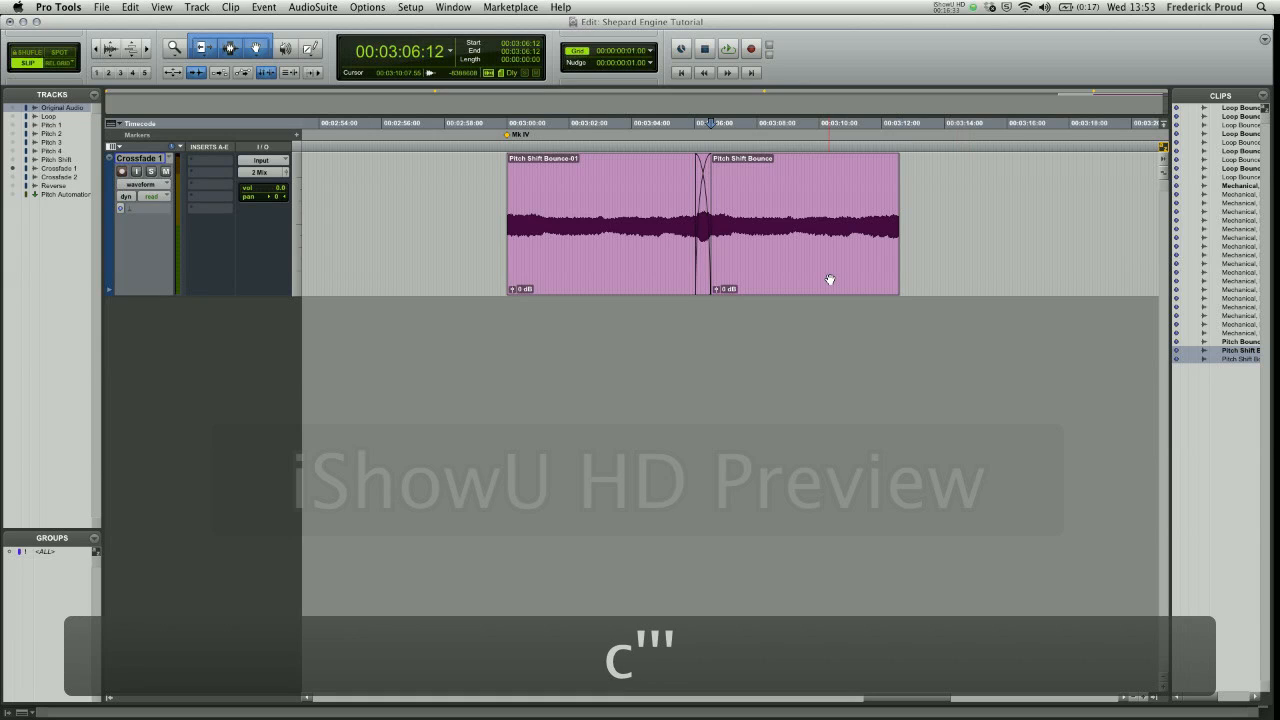
key("v")
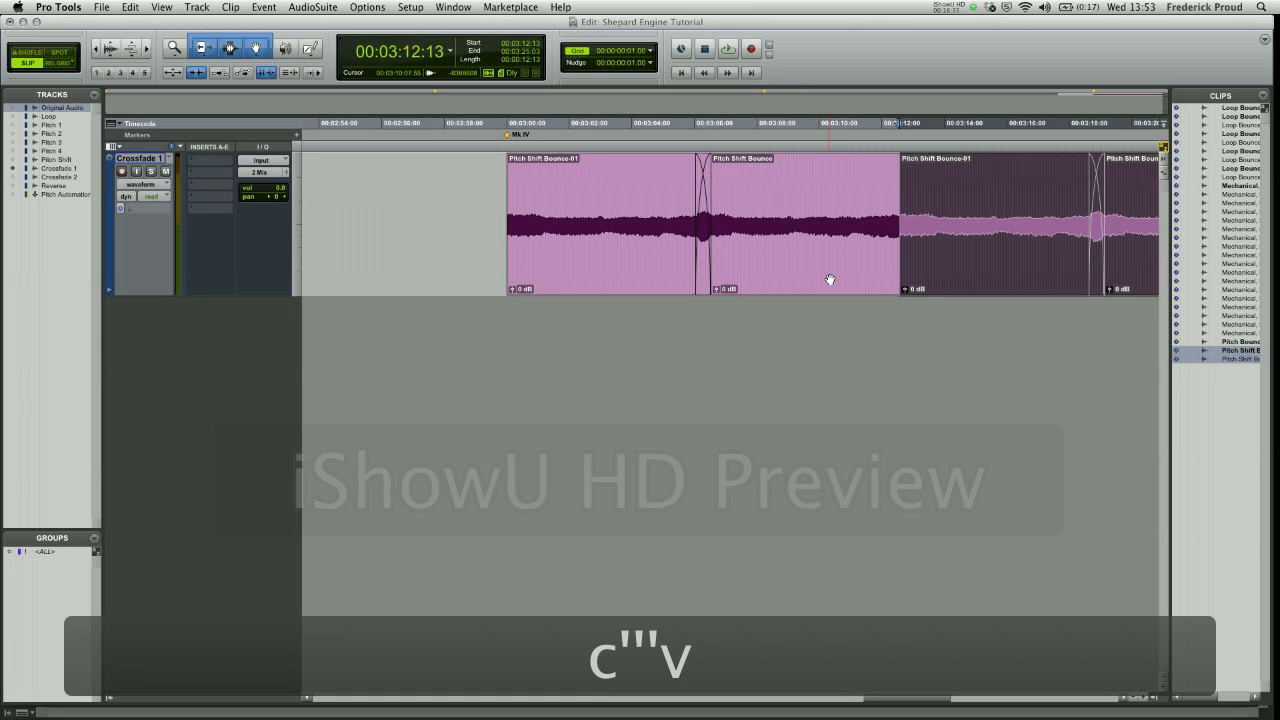
- Nudge the pasted pair 12 frames earlier so it starts at 00:03:12:01 over the end of the first pair
key("comma")
key("comma")
key("comma")
key("comma")
key("comma")
key("comma")
key("comma")
key("comma")
key("comma")
key("comma")
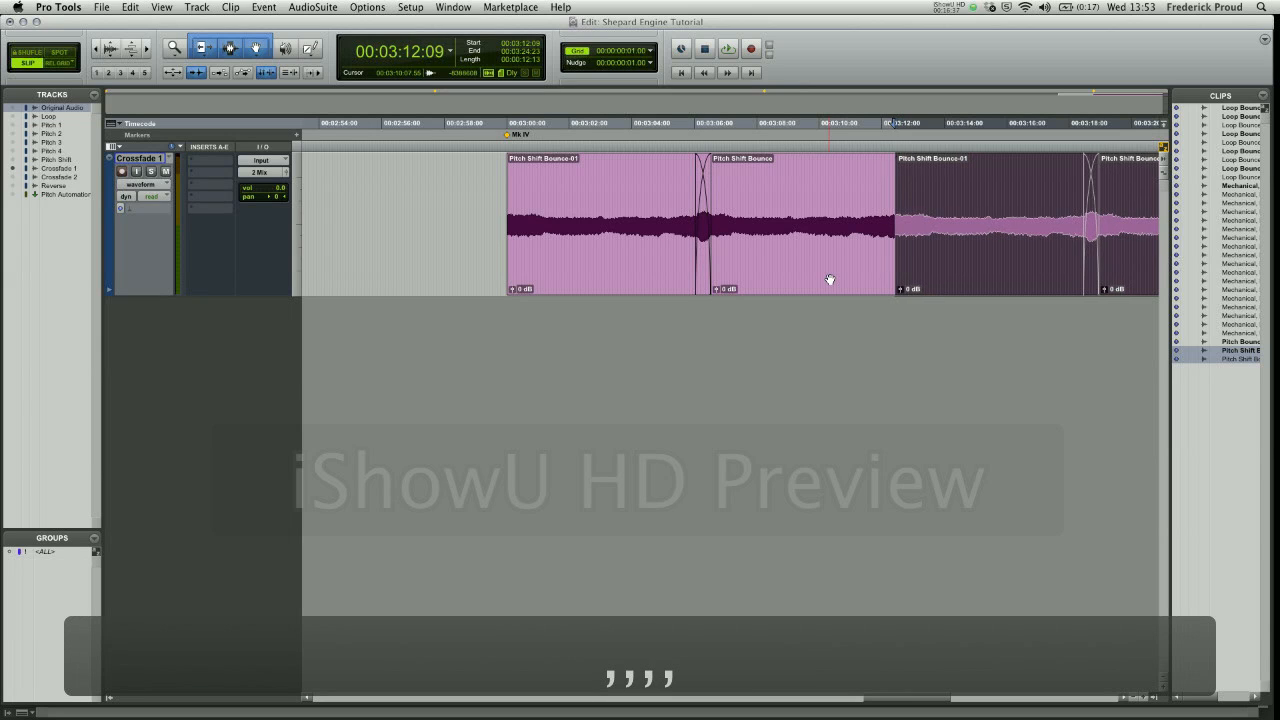
key("comma")
key("comma")
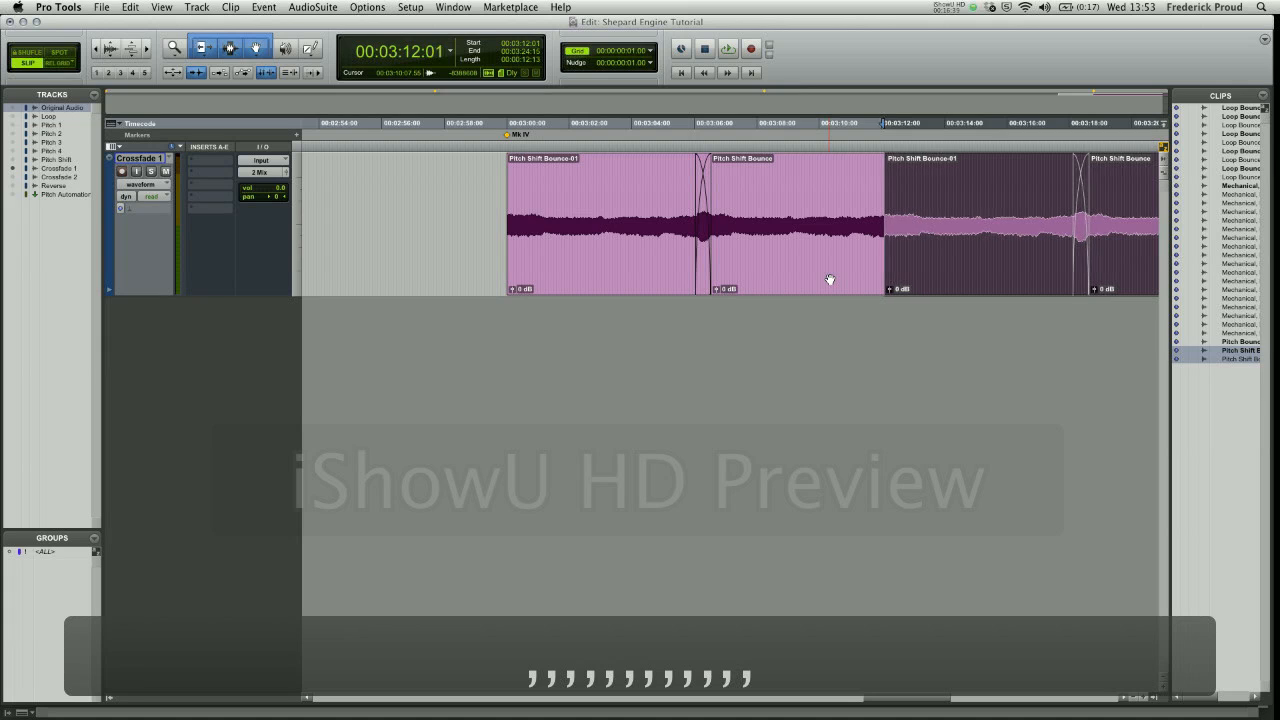
- Add an Equal Power crossfade between the two pairs from a selection of 00:03:09:10 to 00:03:15:04, adjusting the fade bounds
left_click_drag(801, 186, 981, 208)
key("super+f")
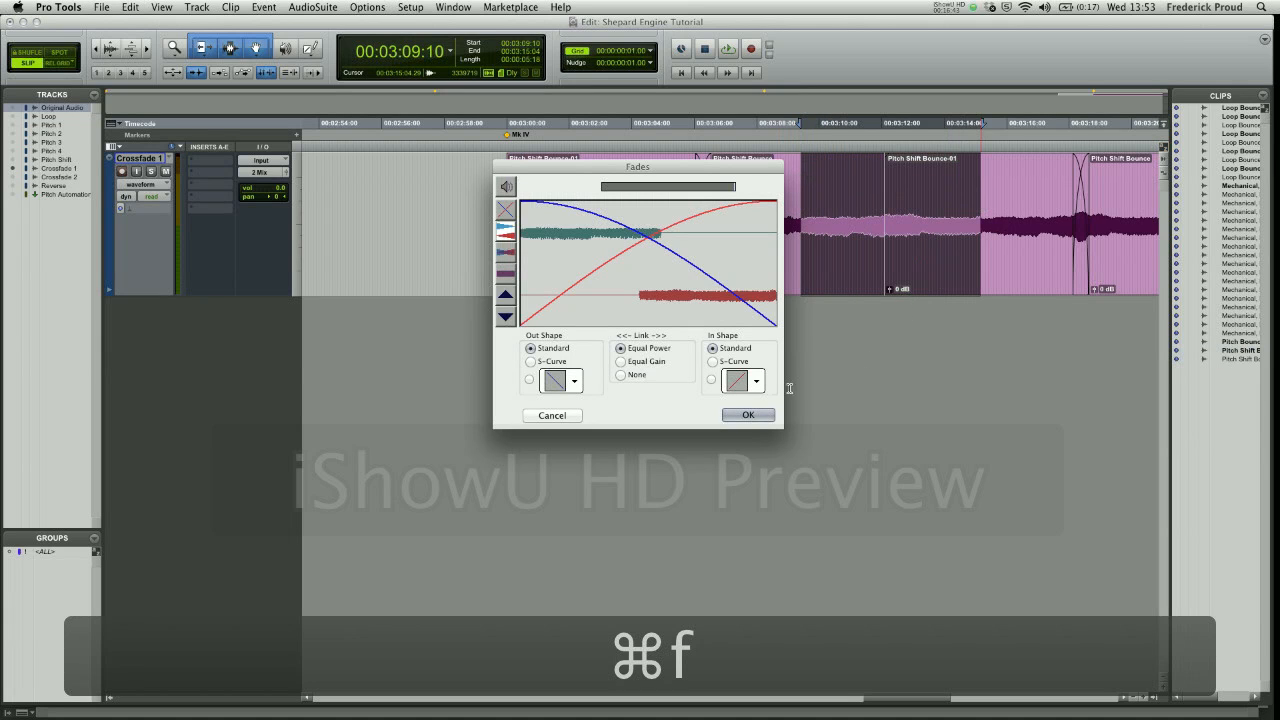
left_click(748, 415)
left_click(737, 311)
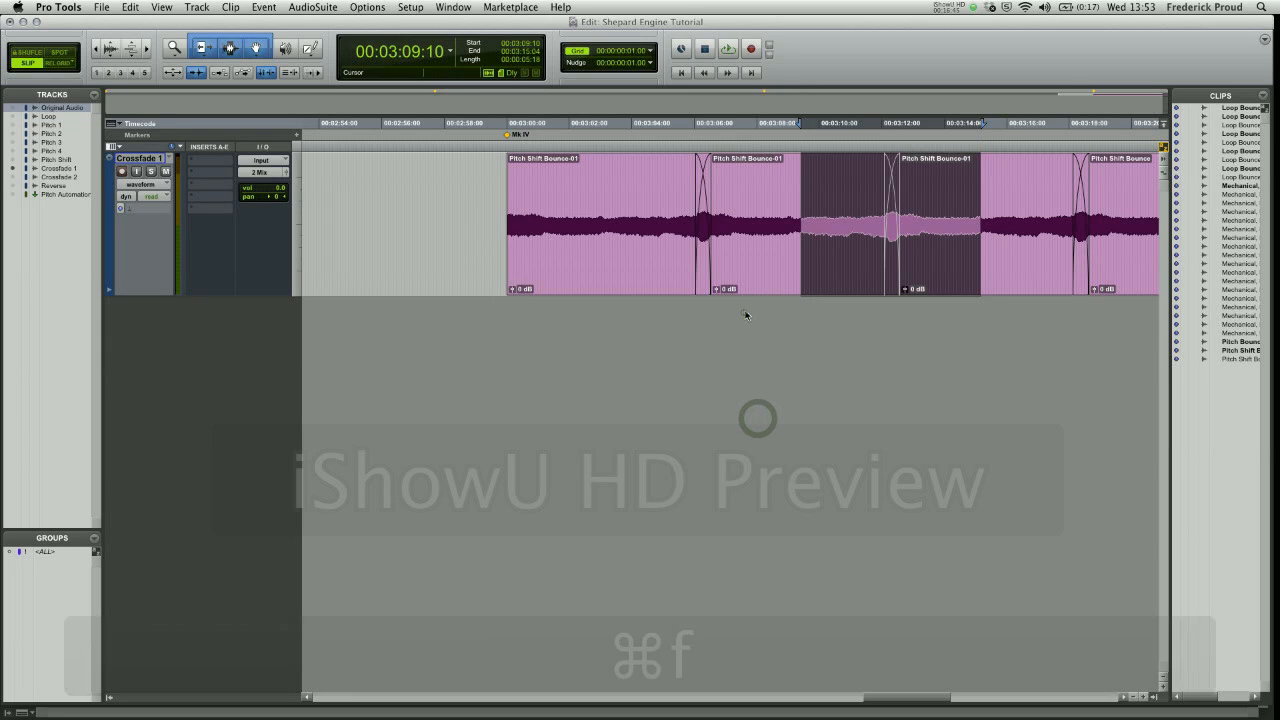
- Select all four crossfaded clips on the Crossfade 1 track and audition the continuous rise
left_click(629, 277)
key("r")
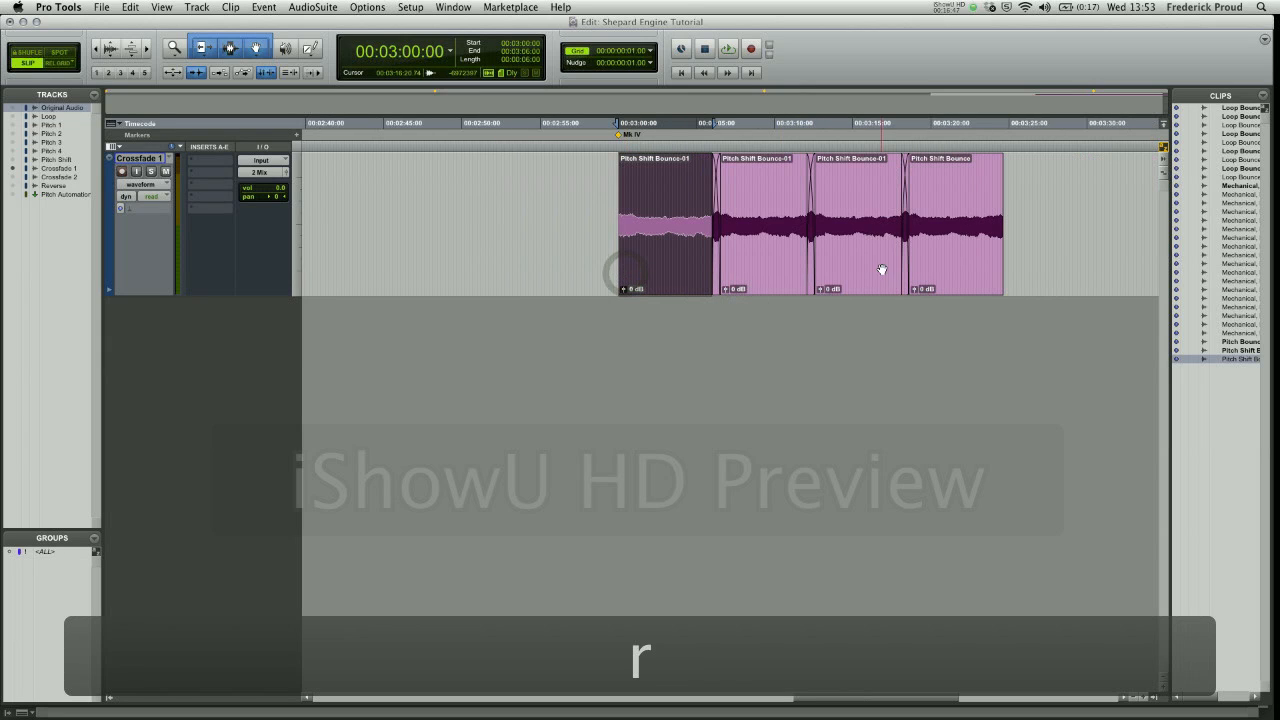
left_click(982, 255, "shift")
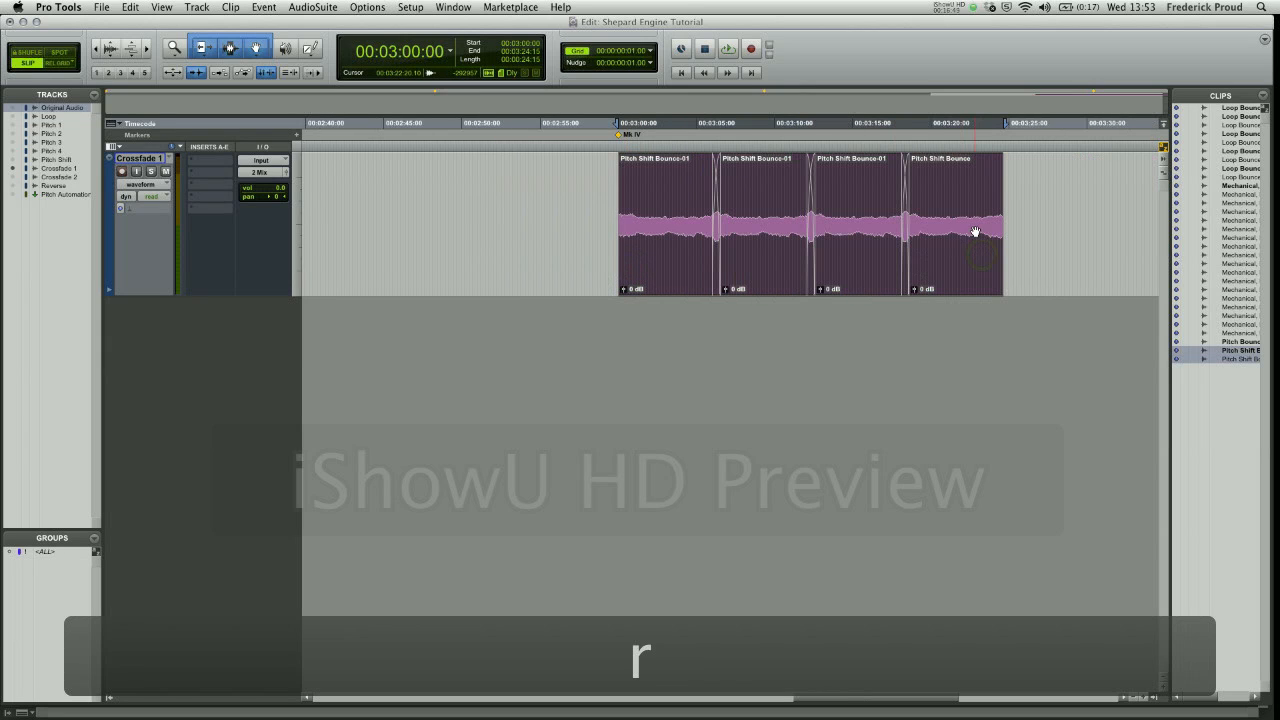
key("space")
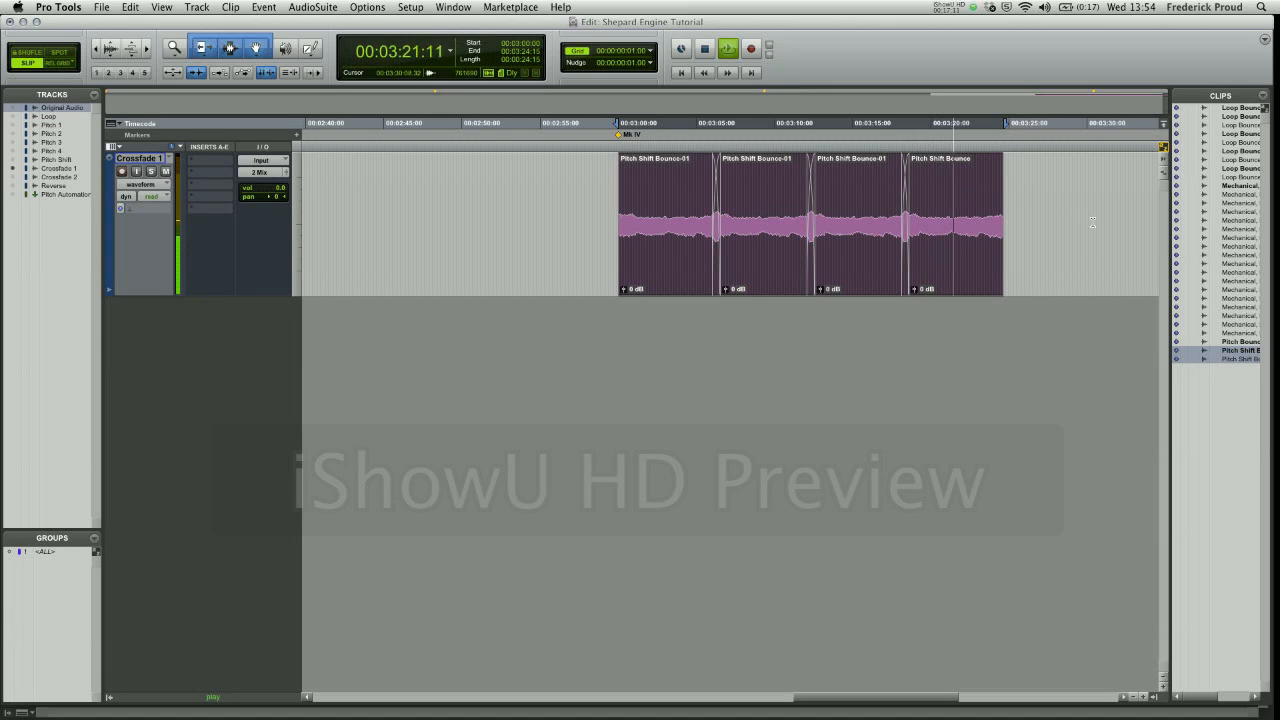
key("space")
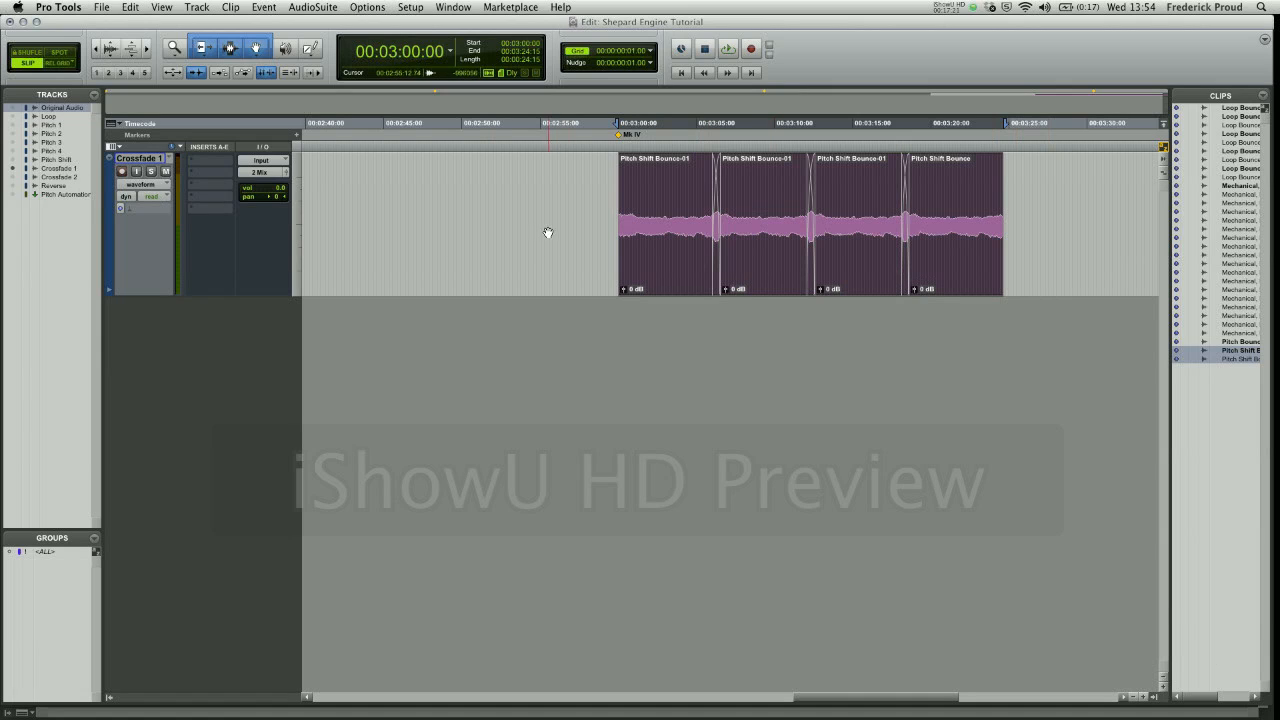
- Hide the Crossfade 1 track and show the Reverse track
left_click(14, 168)
left_click(13, 185)
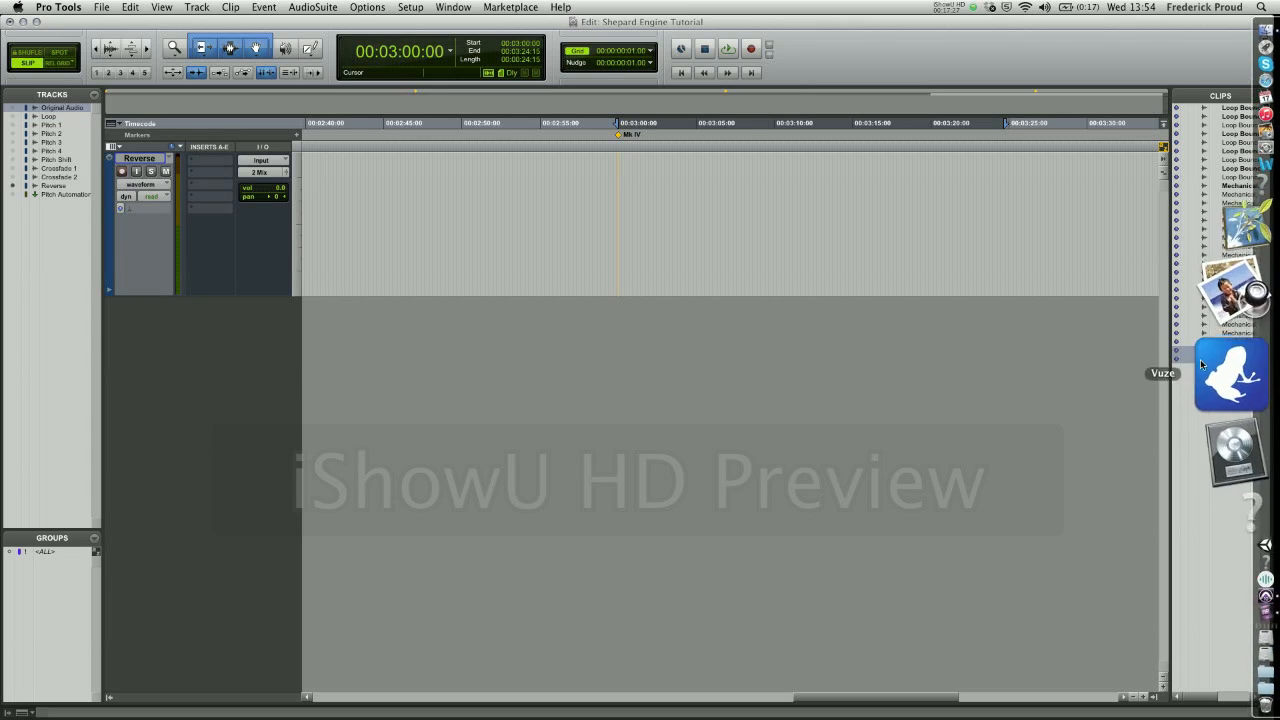
- Place the selected Pitch Shift Bounce clips from the clip list onto new tracks, and undo the placement
scroll(1218, 397, "right", 2)
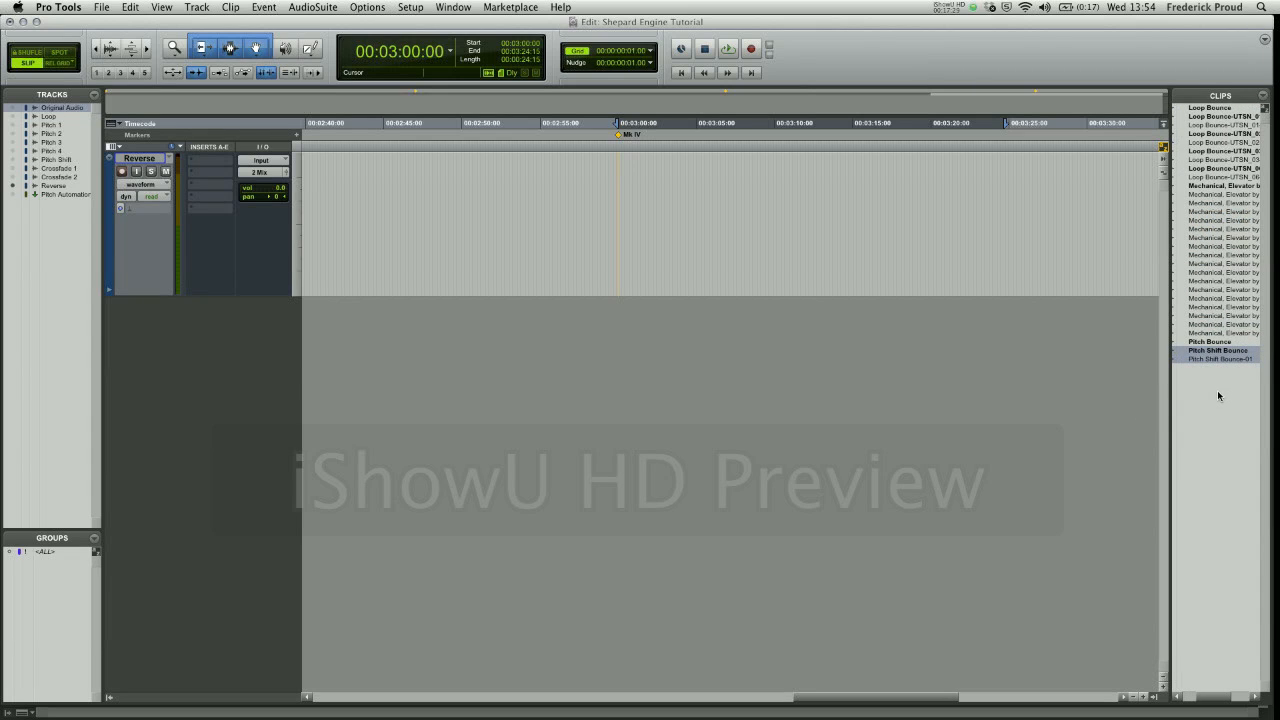
left_click_drag(1200, 352, 1216, 392)
left_click(1216, 390)
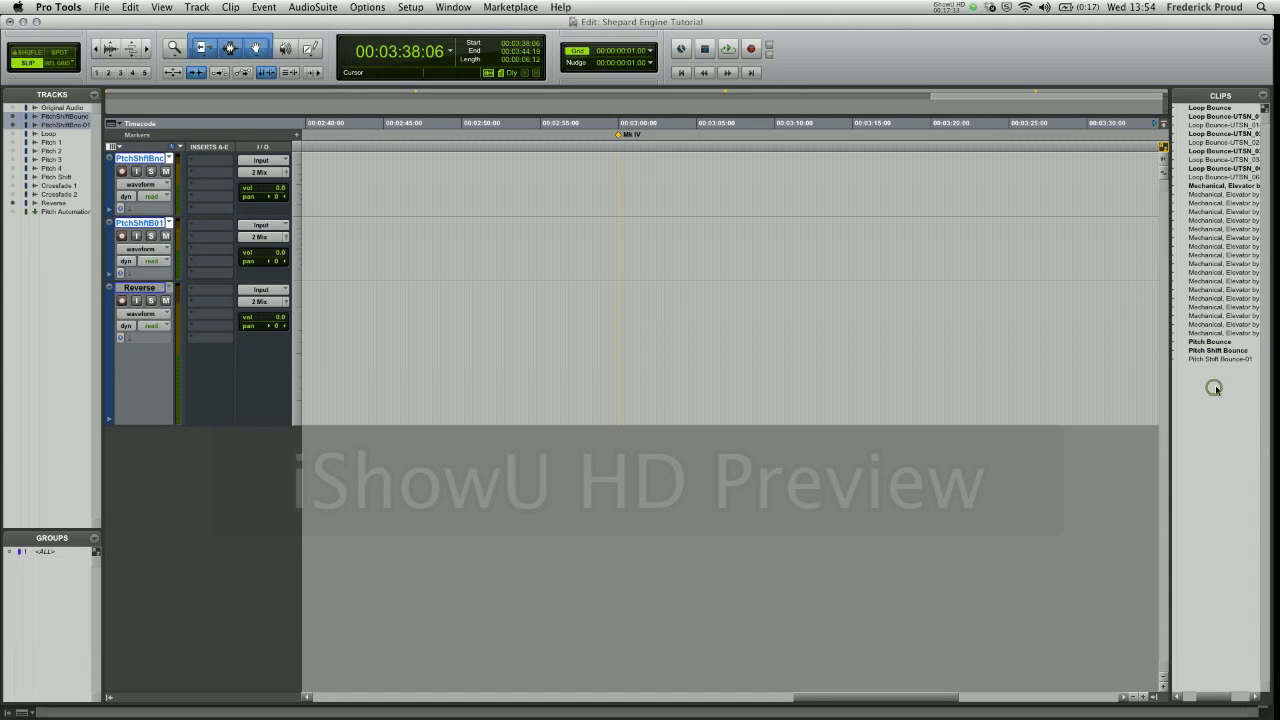
key("super+z")
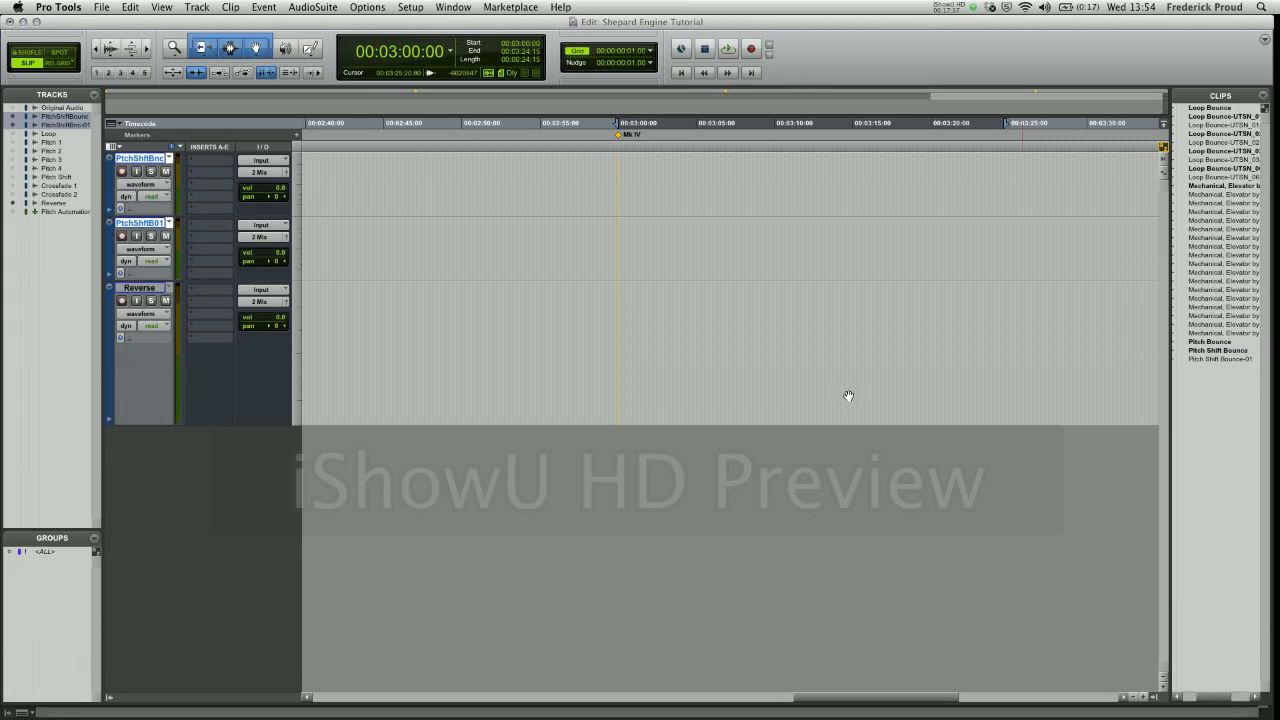
- Hide the two Pitch Shift Bounce tracks and spot the Pitch Shift Bounce clip onto the Reverse track at 00:03:00:00
left_click(12, 116)
left_click(12, 124)
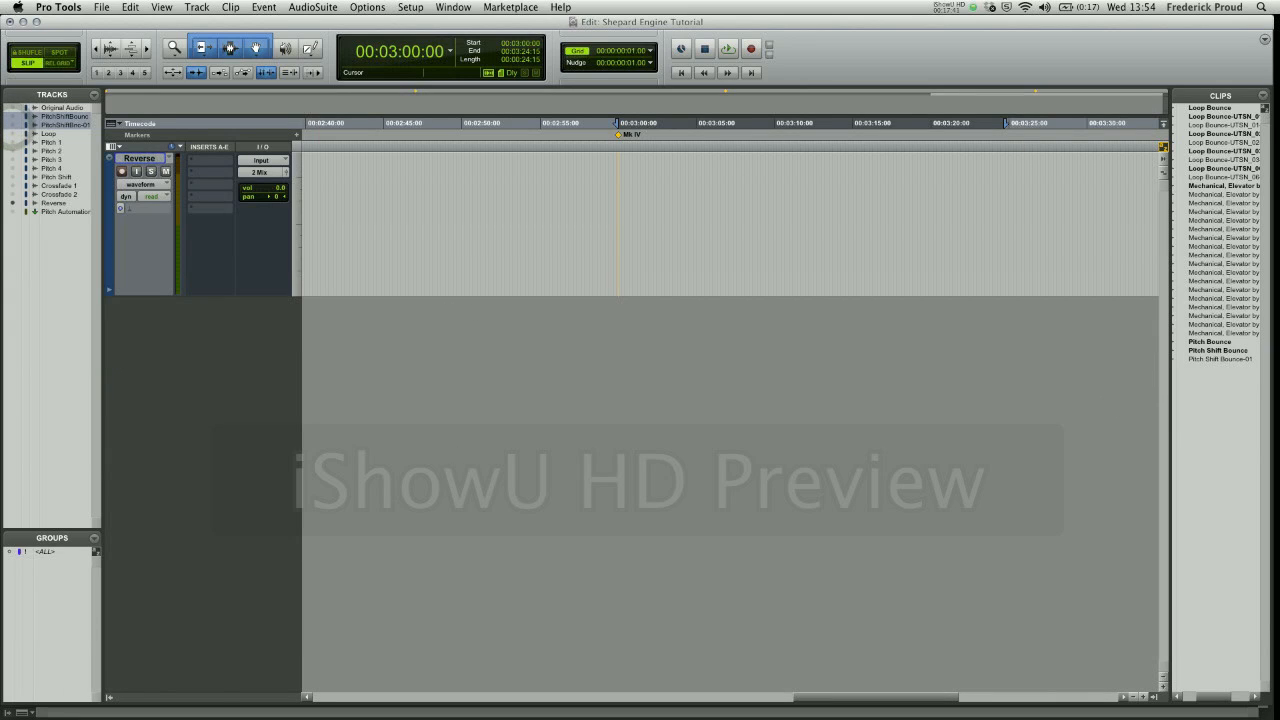
left_click(1220, 351)
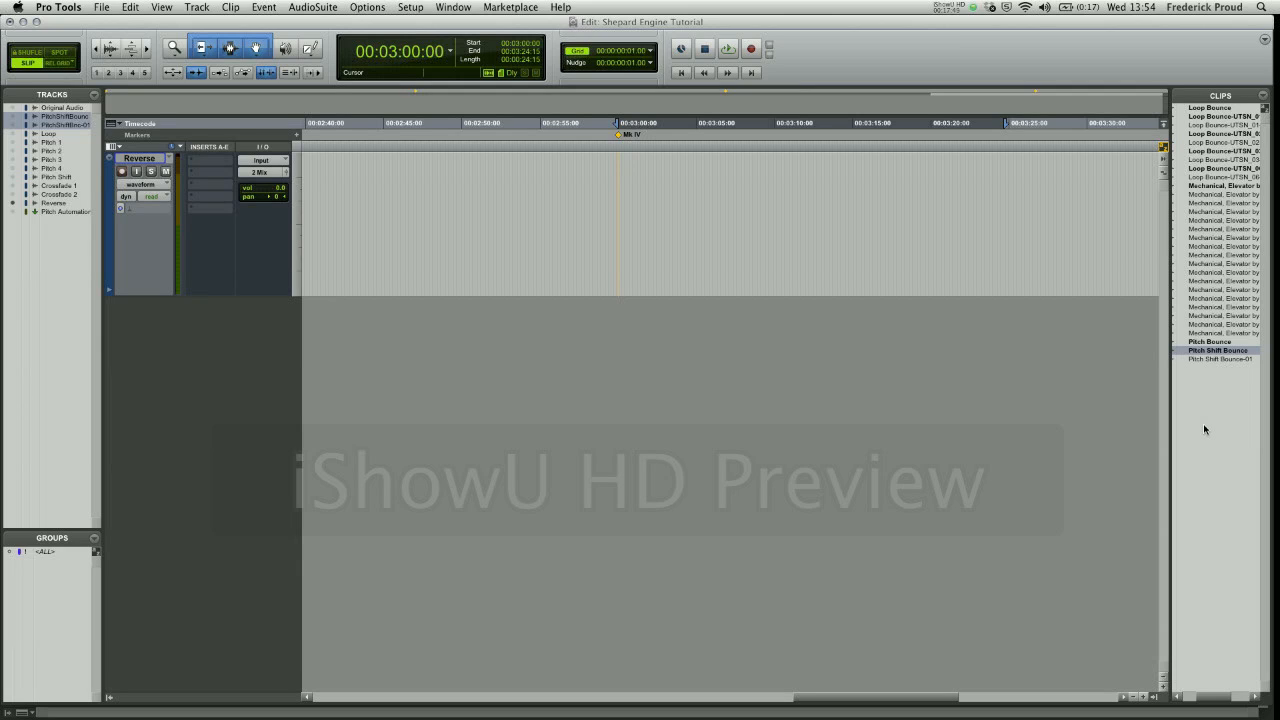
key("alt+3")
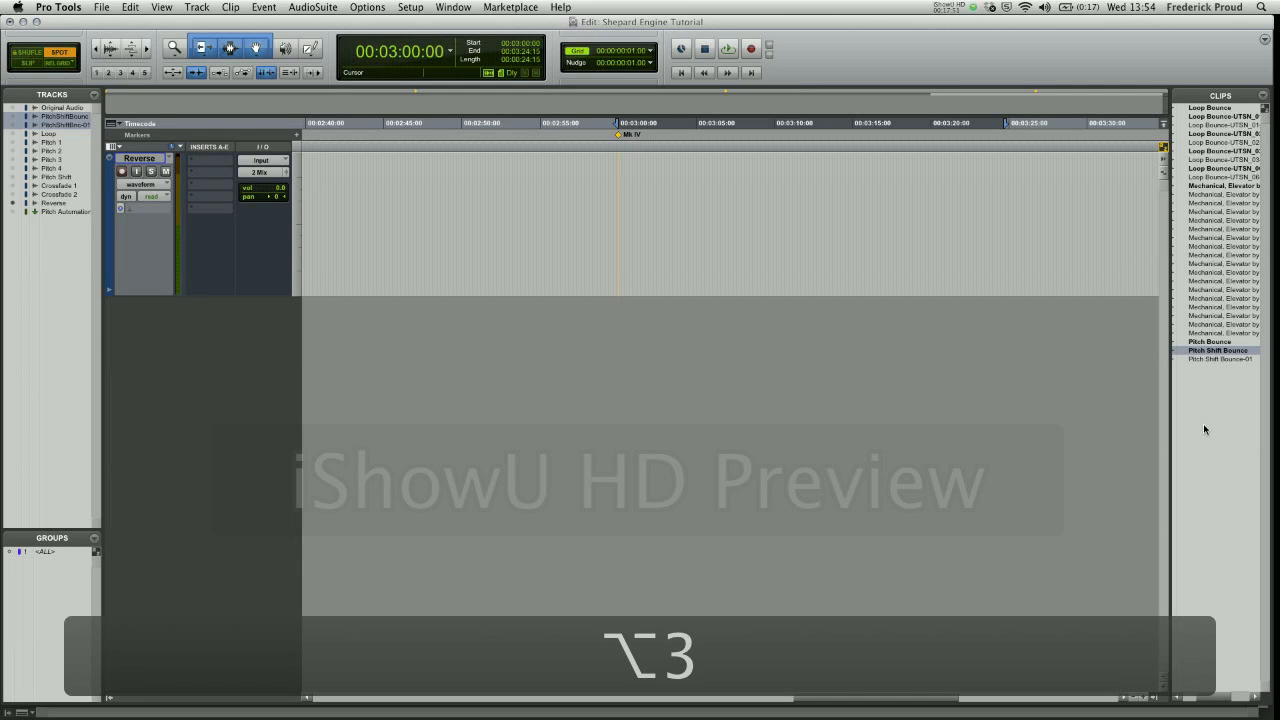
left_click_drag(1210, 350, 639, 197)
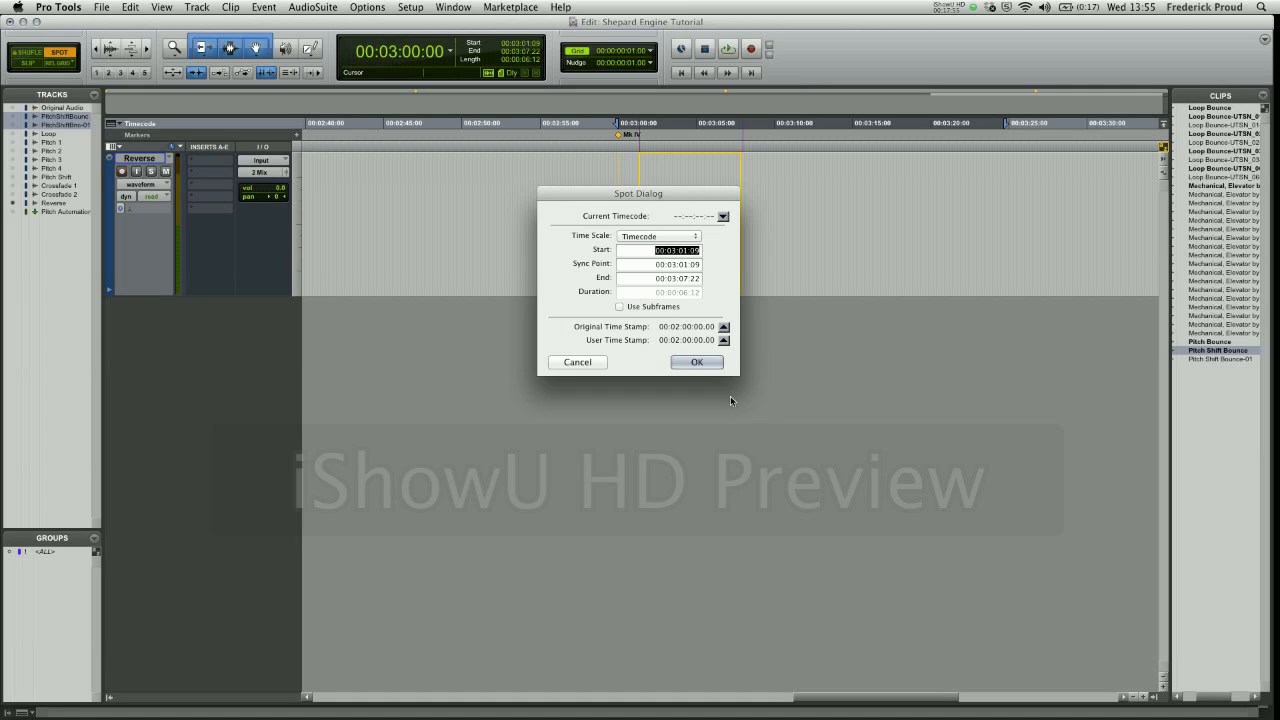
type("0")
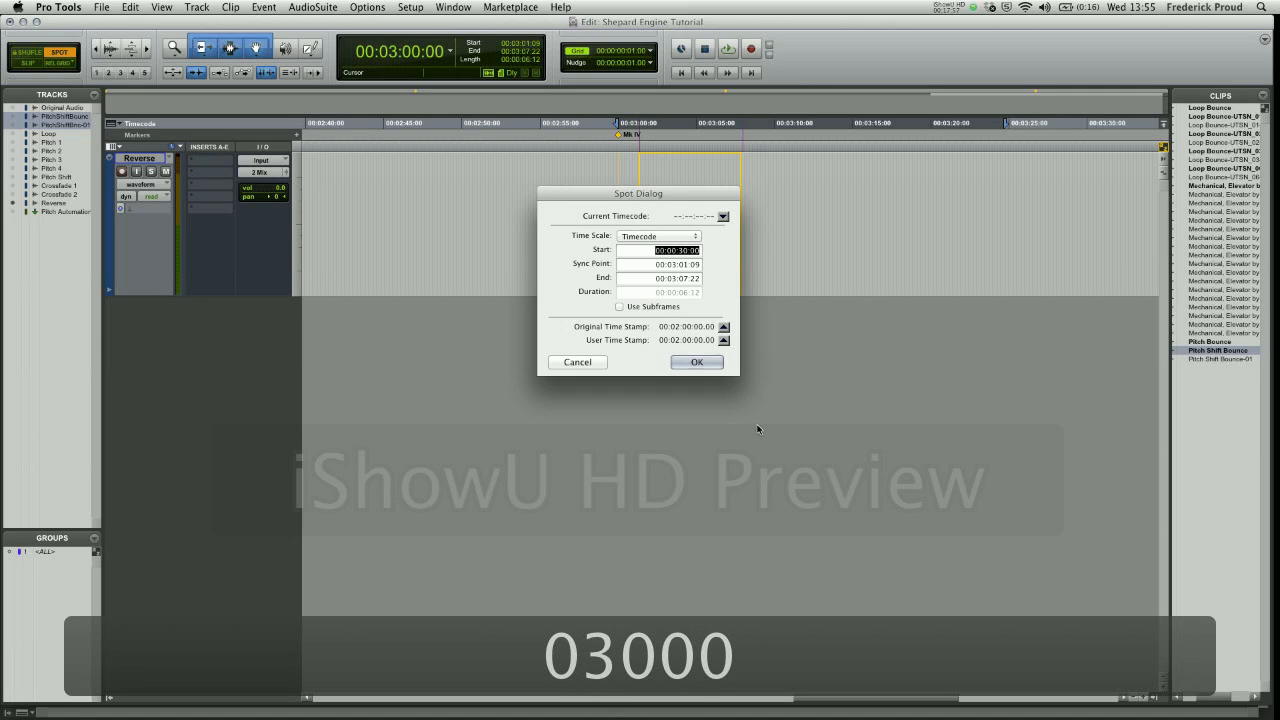
type("3:00:000:03:00")
key("Return")
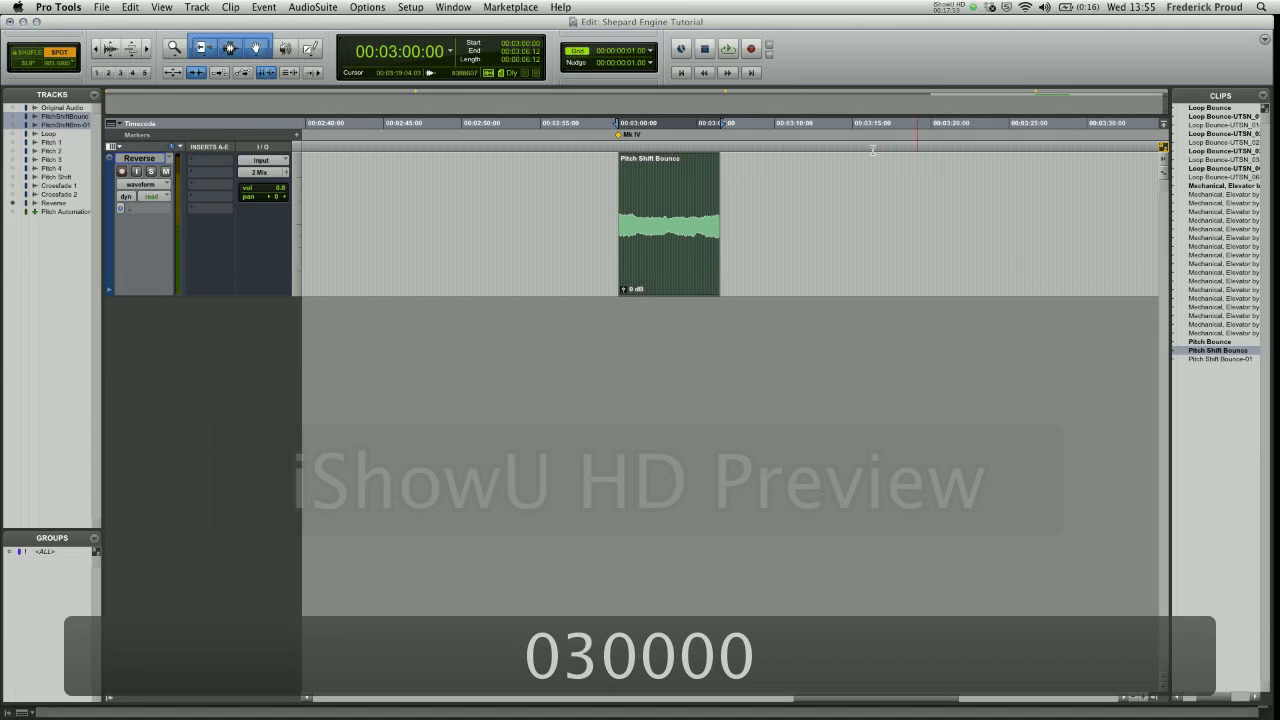
- Solo the Reverse track, render its Pitch Shift Bounce clip with the AudioSuite Reverse effect and audition it
left_click(155, 172)
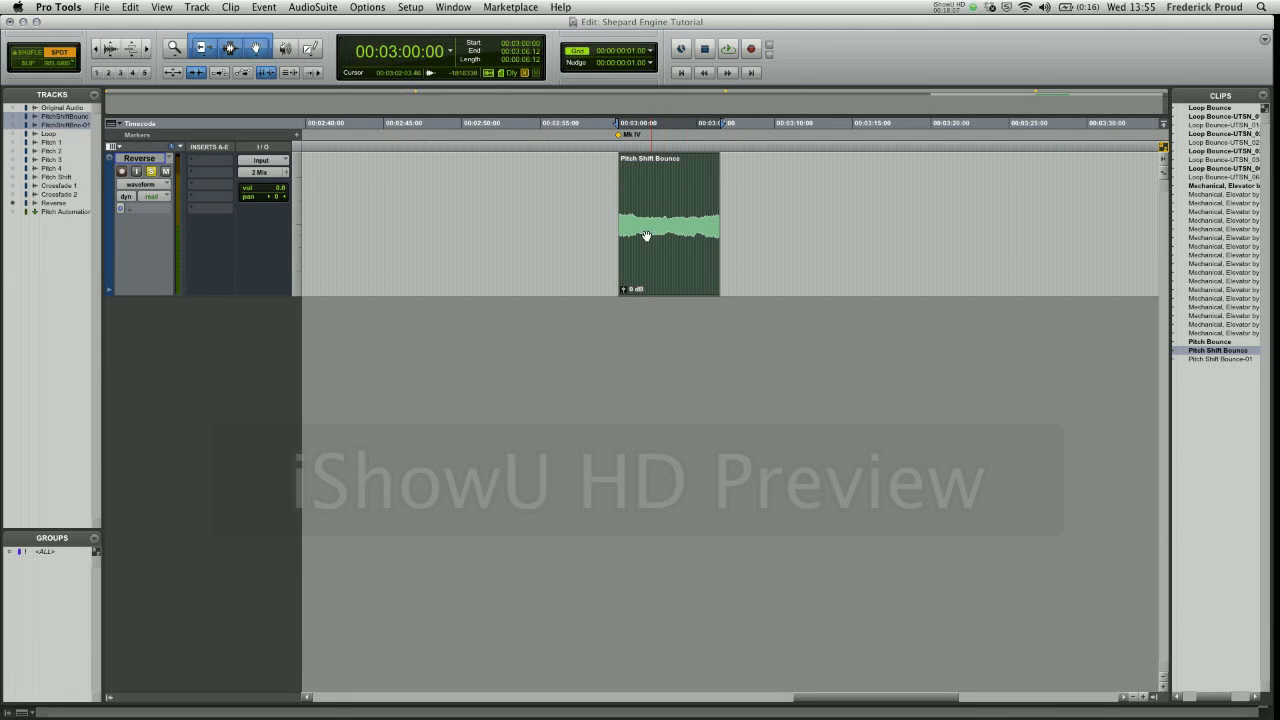
left_click(303, 7)
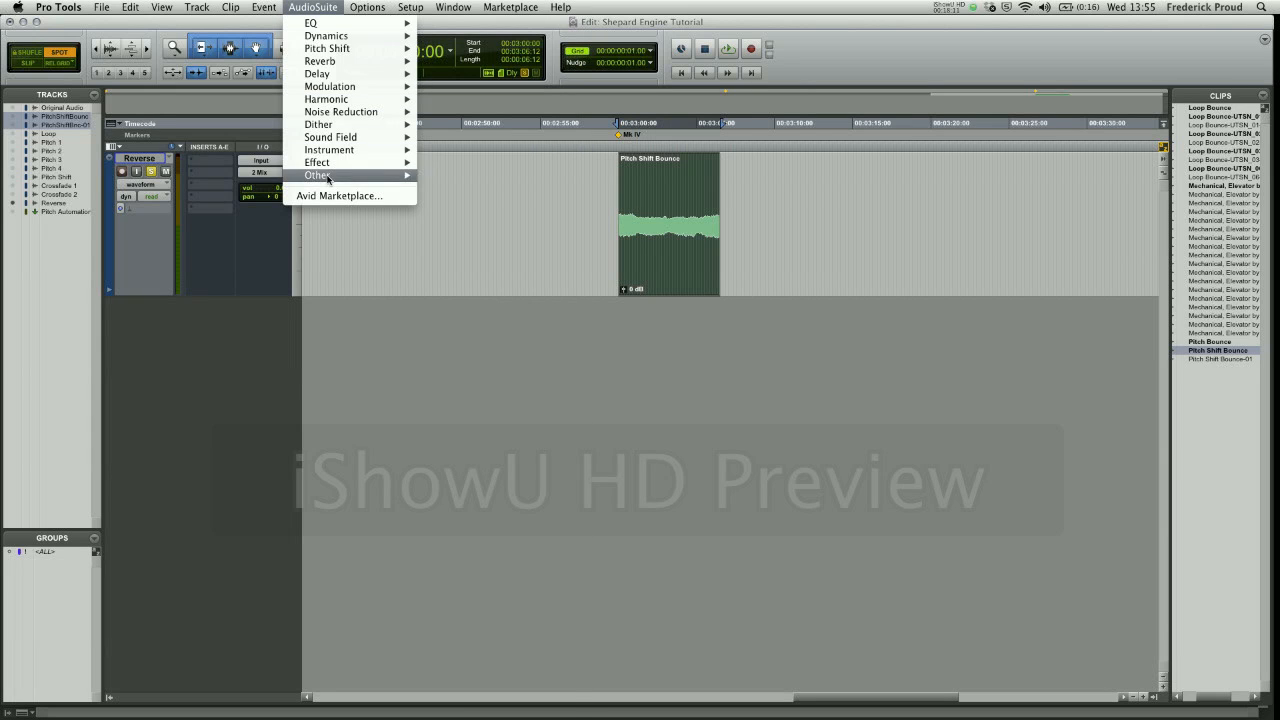
mouse_move(330, 178)
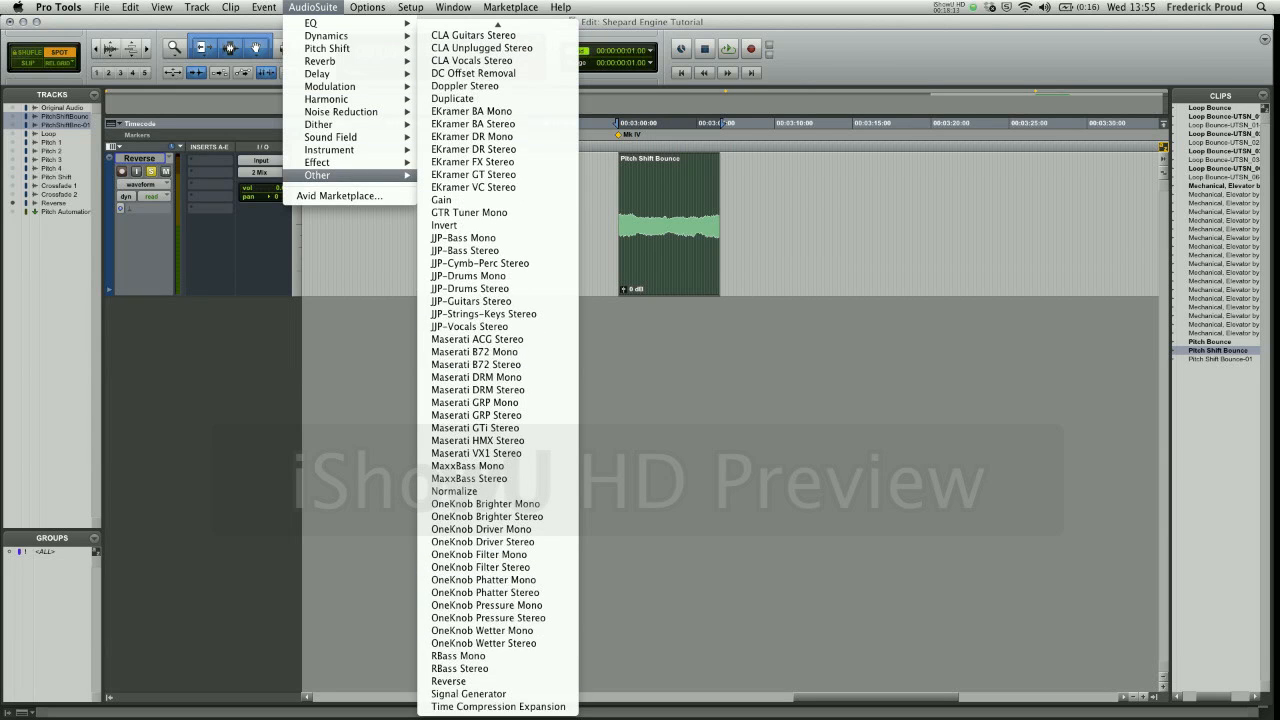
left_click(480, 681)
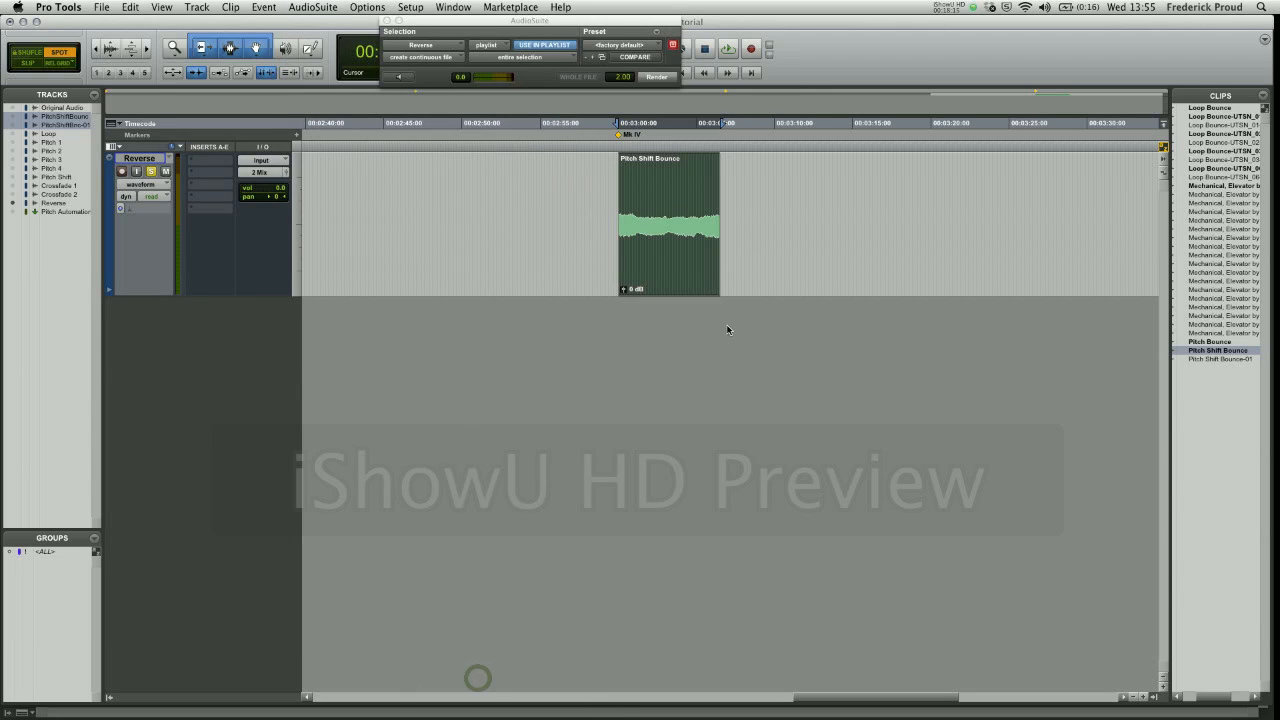
left_click(664, 77)
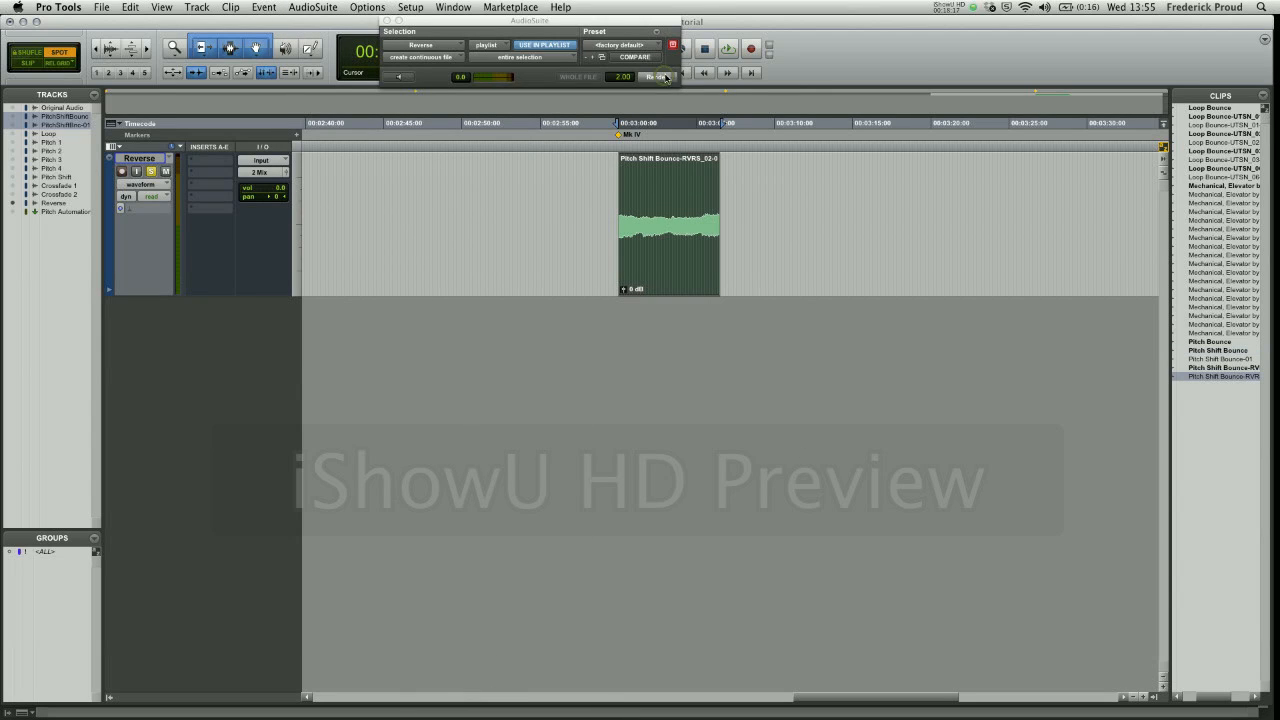
left_click(387, 21)
key("space")
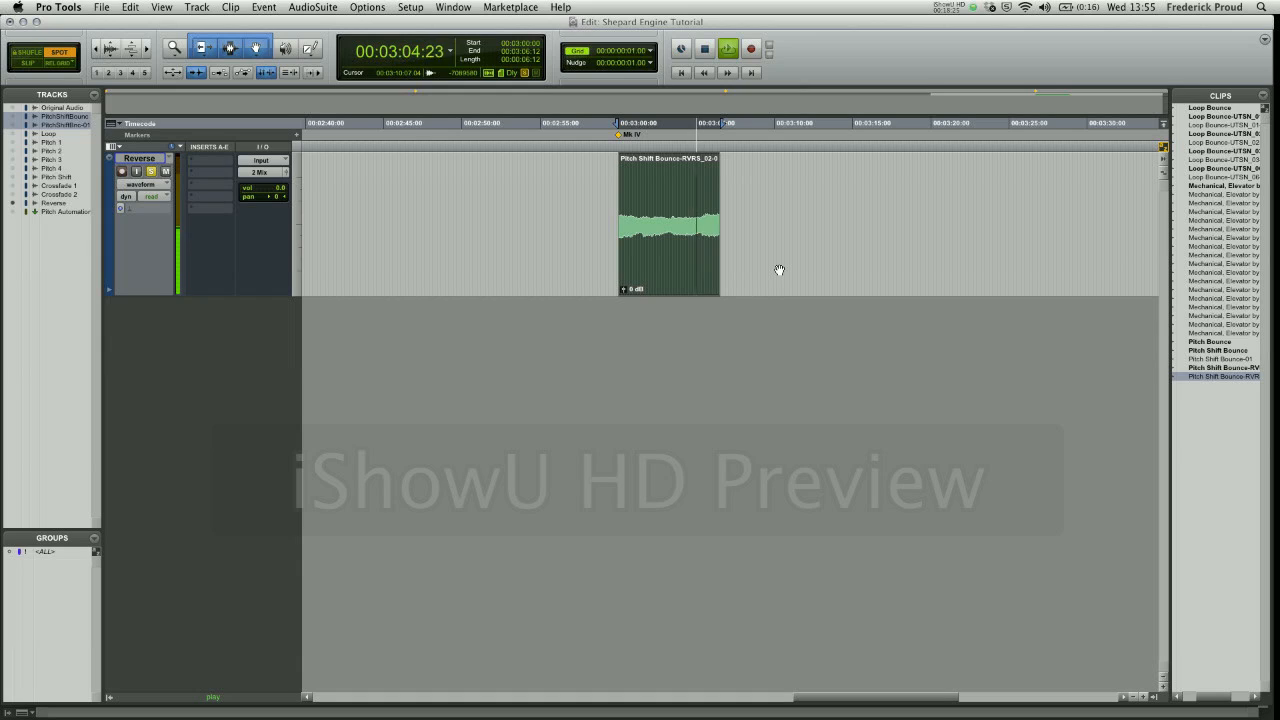
key("space")
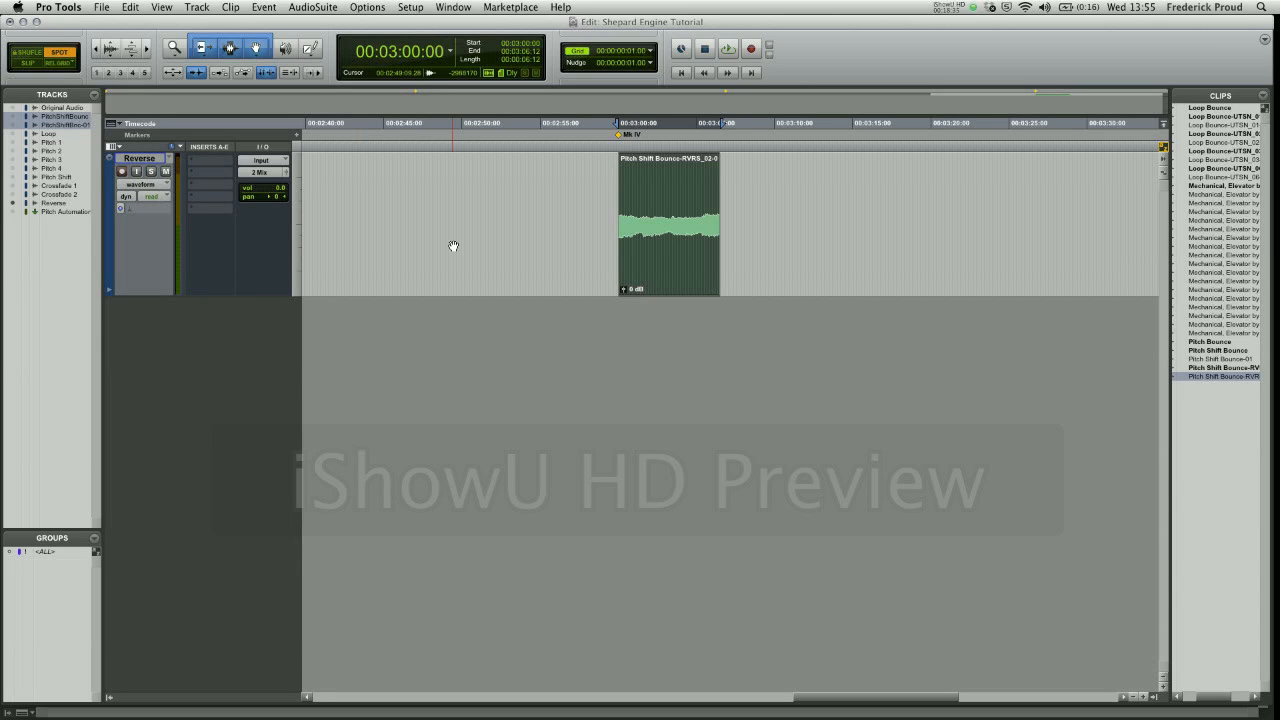
- Show the Crossfade 1 track and move the reversed clip in Slip mode to just after its last clip, at 00:03:24:16
left_click(12, 186)
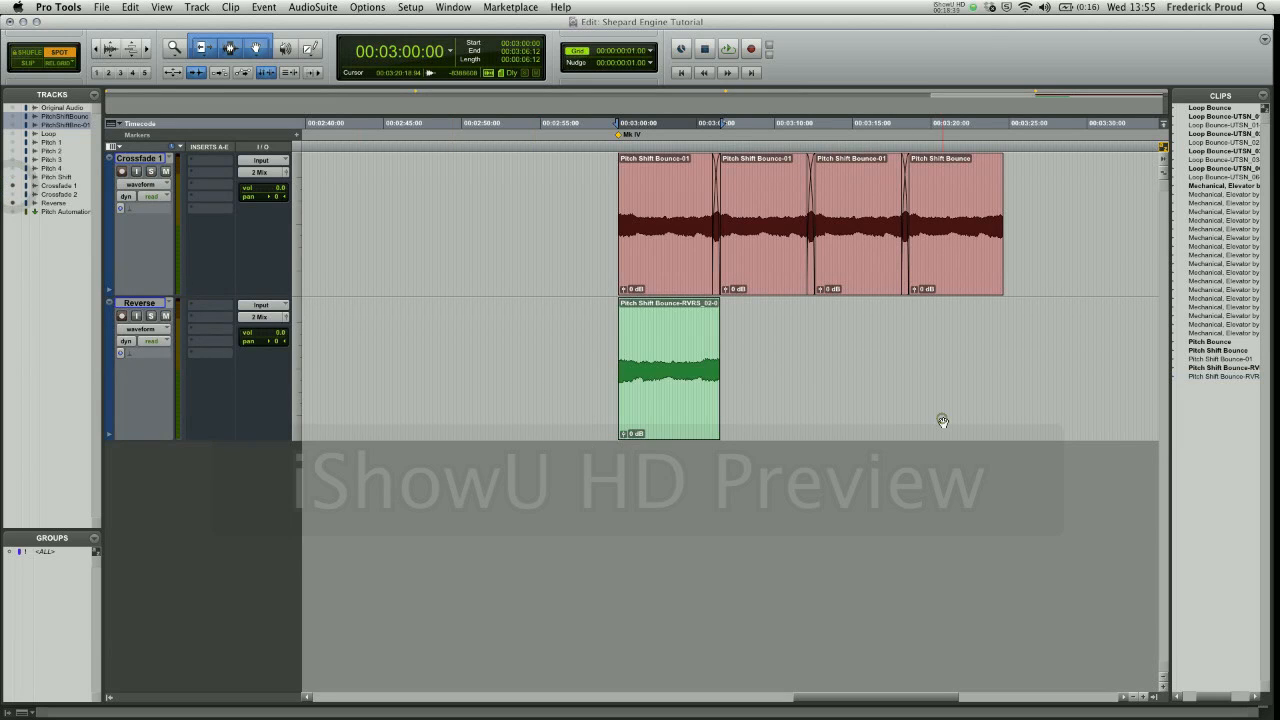
left_click(658, 405)
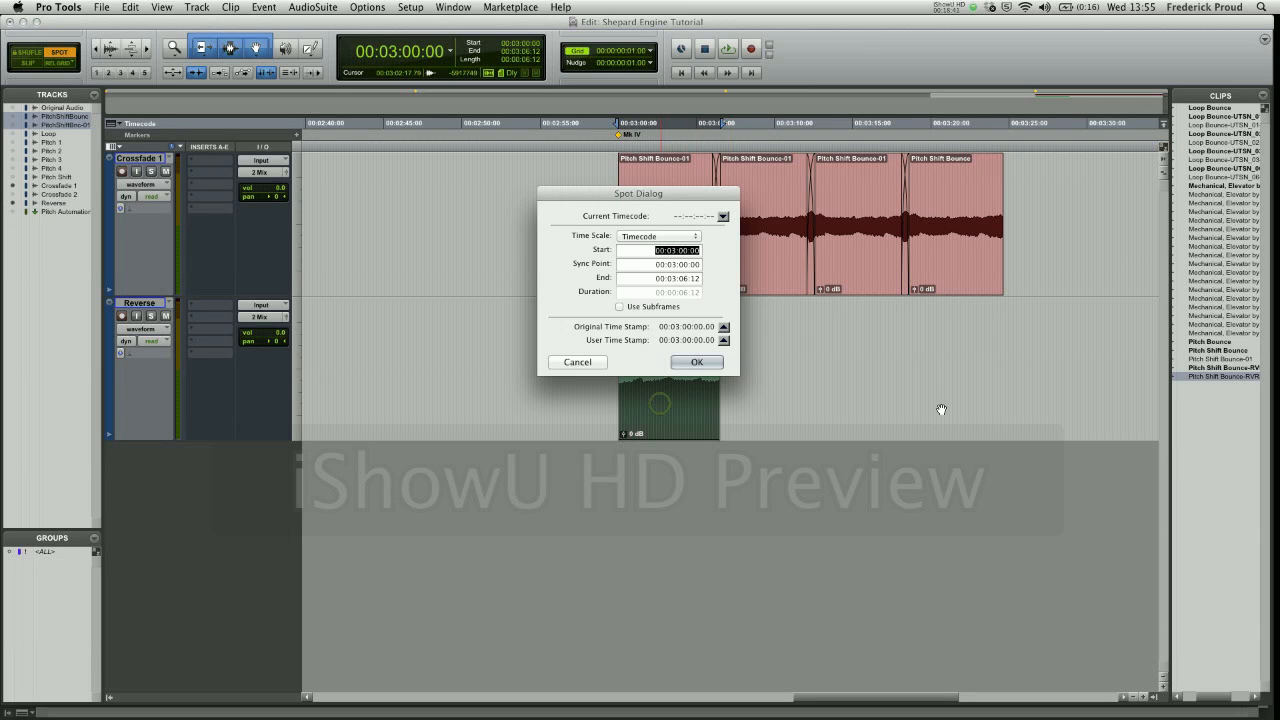
left_click(555, 364)
key("alt+2")
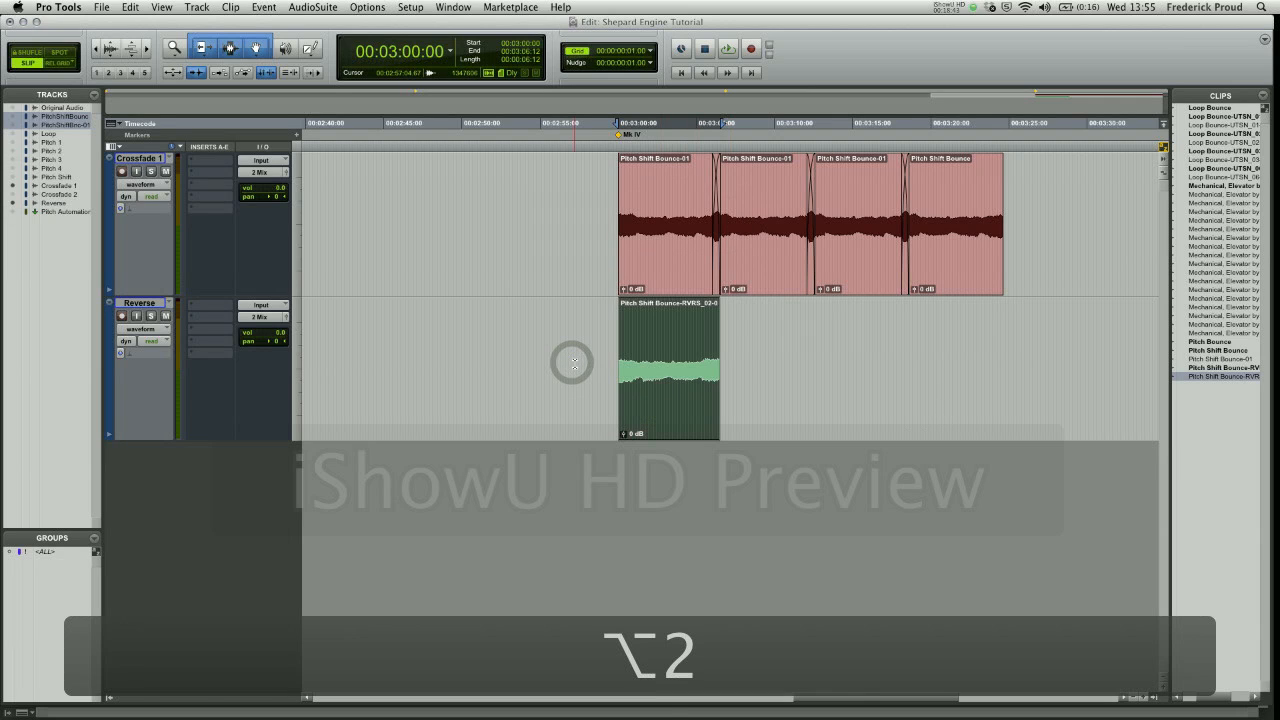
left_click_drag(659, 421, 1044, 213)
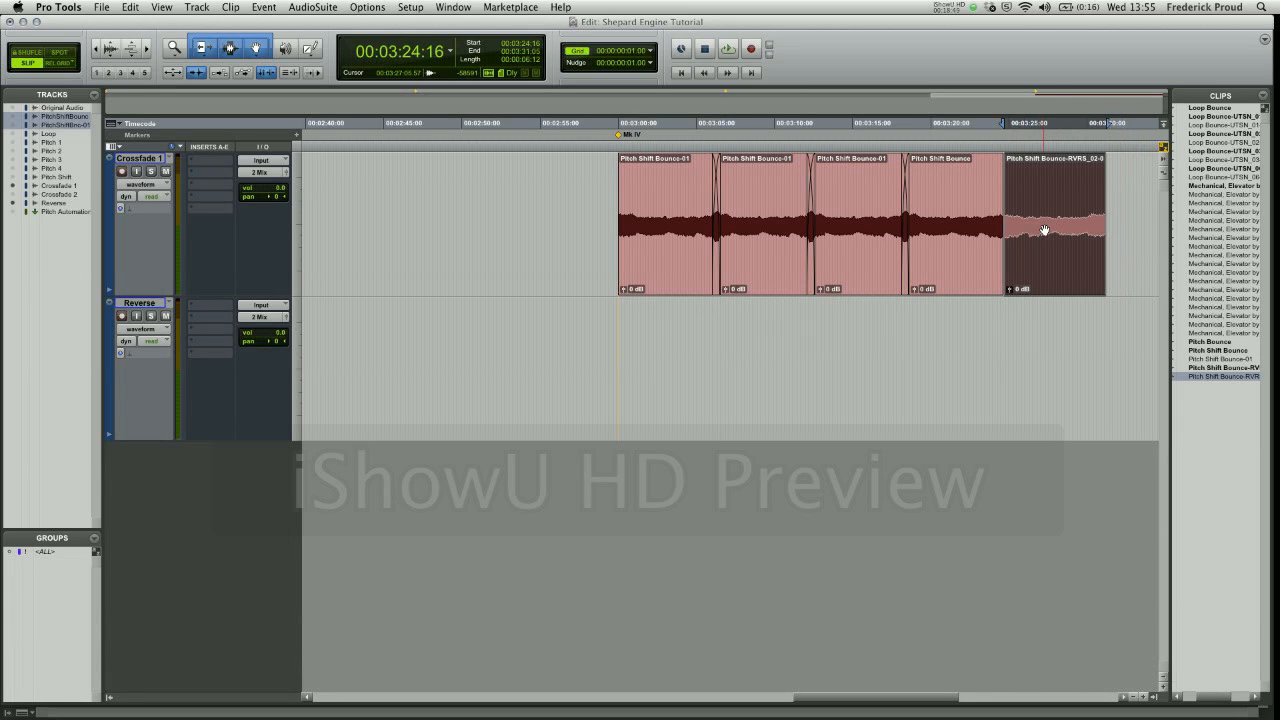
- Snap the start of the reversed clip to the end of the last rising clip at 00:03:24:15 on Crossfade 1
left_click(983, 270)
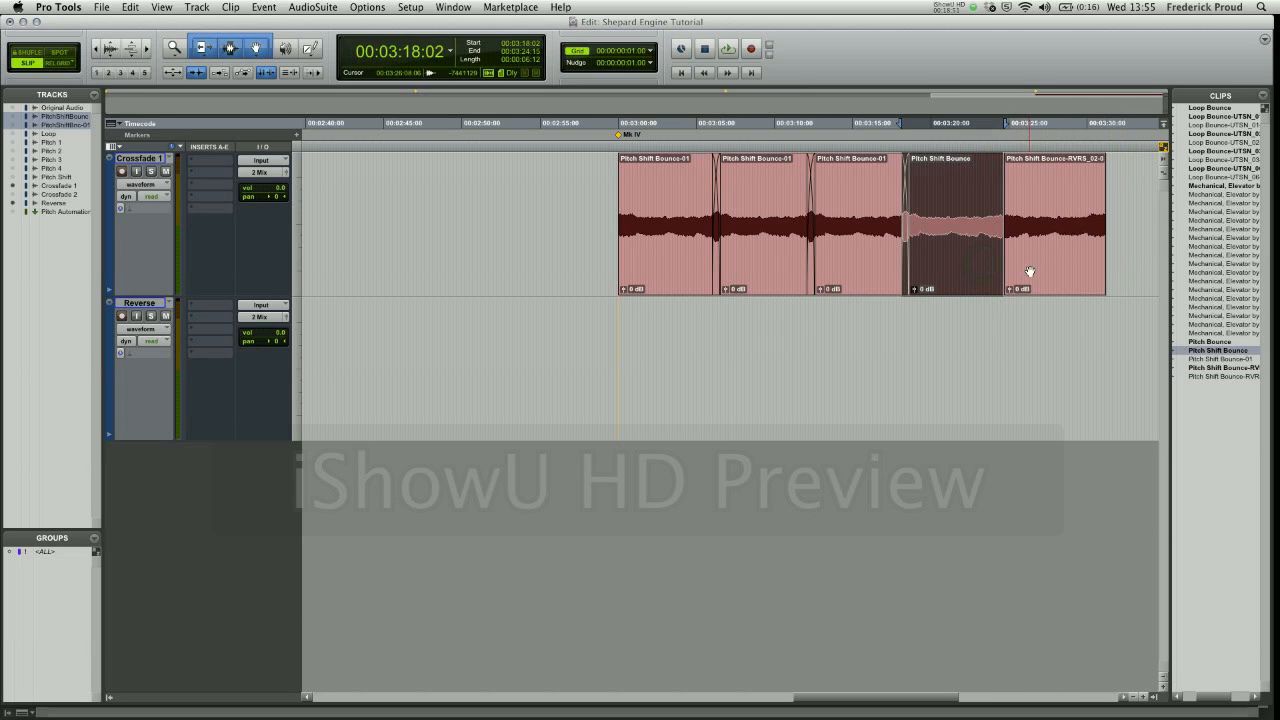
key("cmd+z")
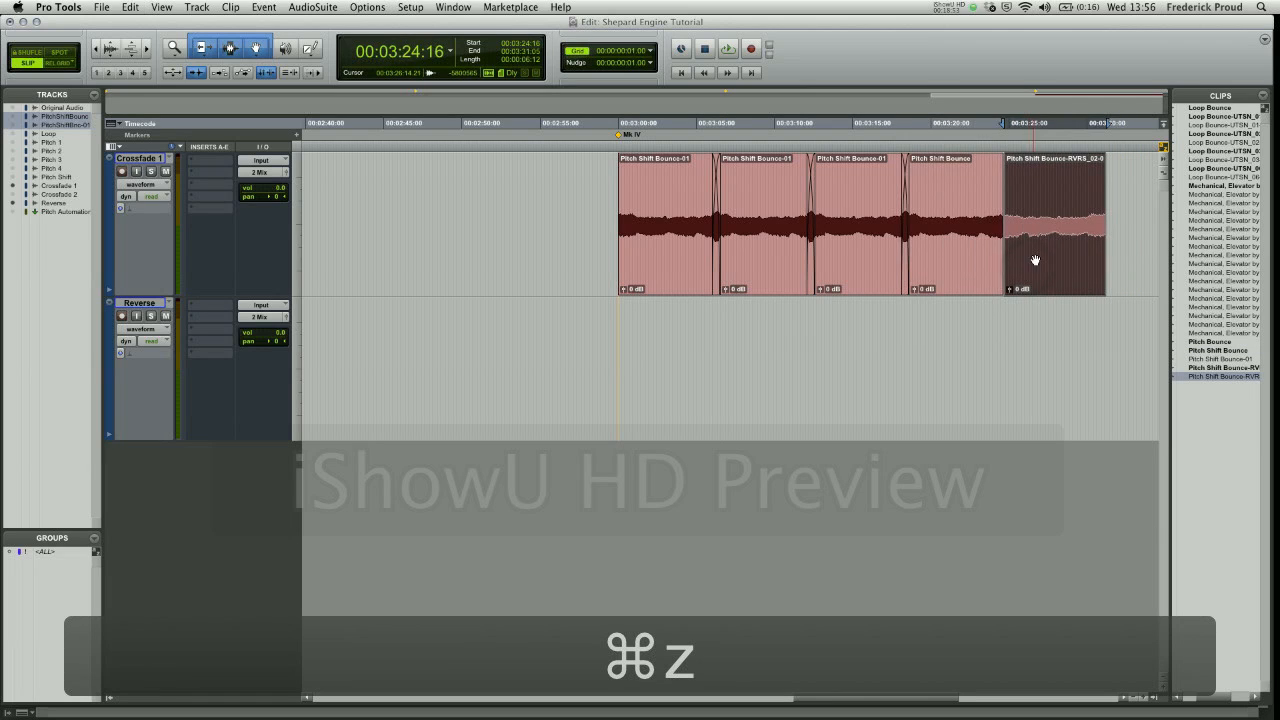
key("cmd+z")
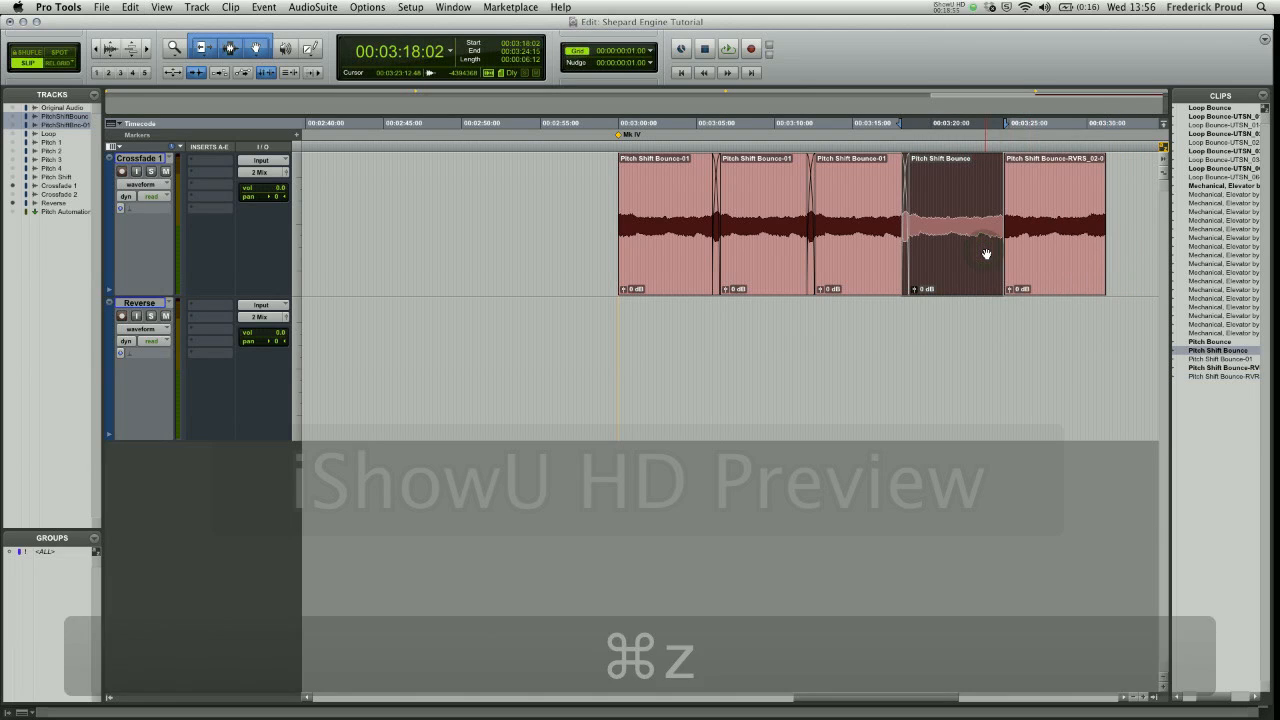
key("apostrophe")
key("apostrophe")
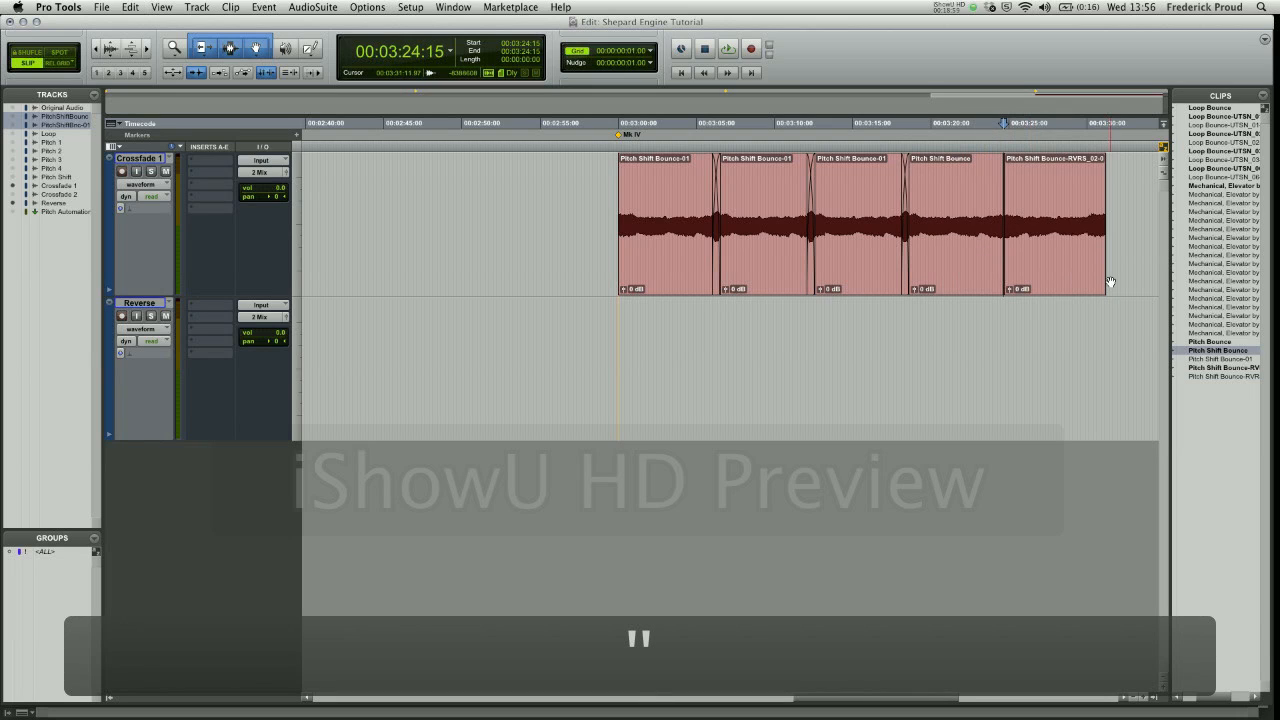
left_click(1071, 275)
- Audition the change from rising to falling pitch on Crossfade 1 from 00:03:21:08, and select the reversed clip
left_click(950, 218)
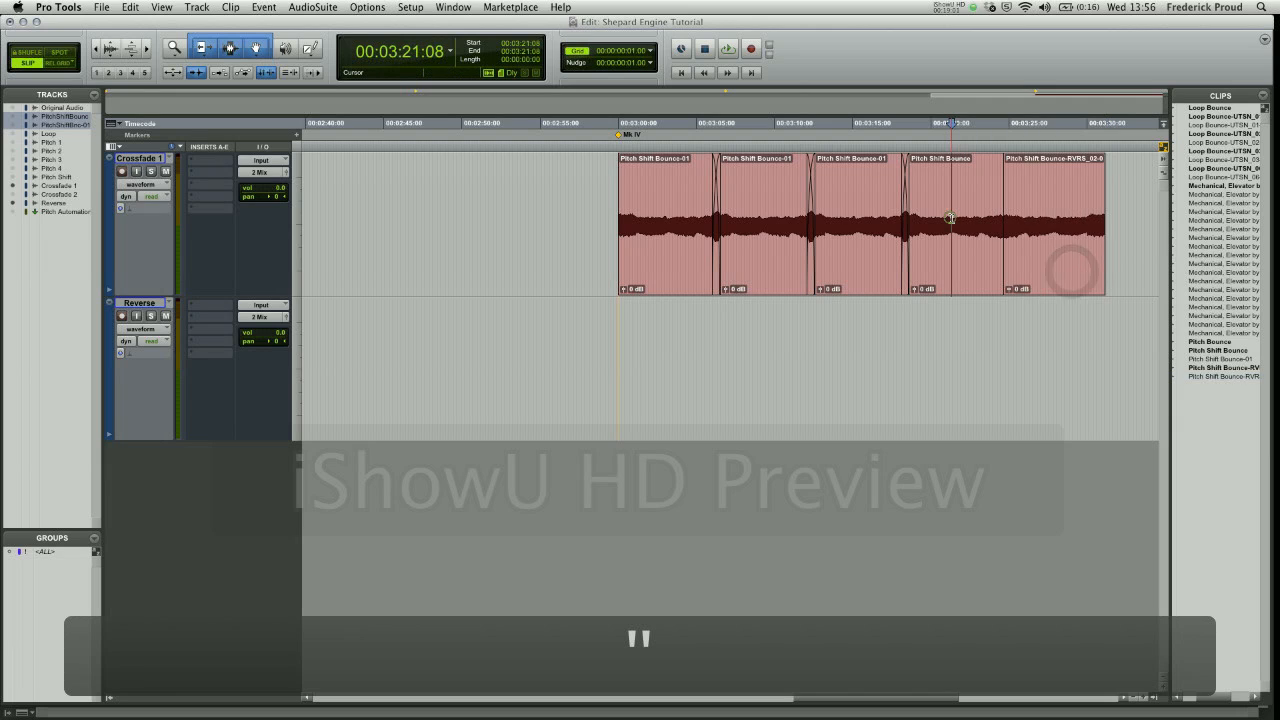
key("space")
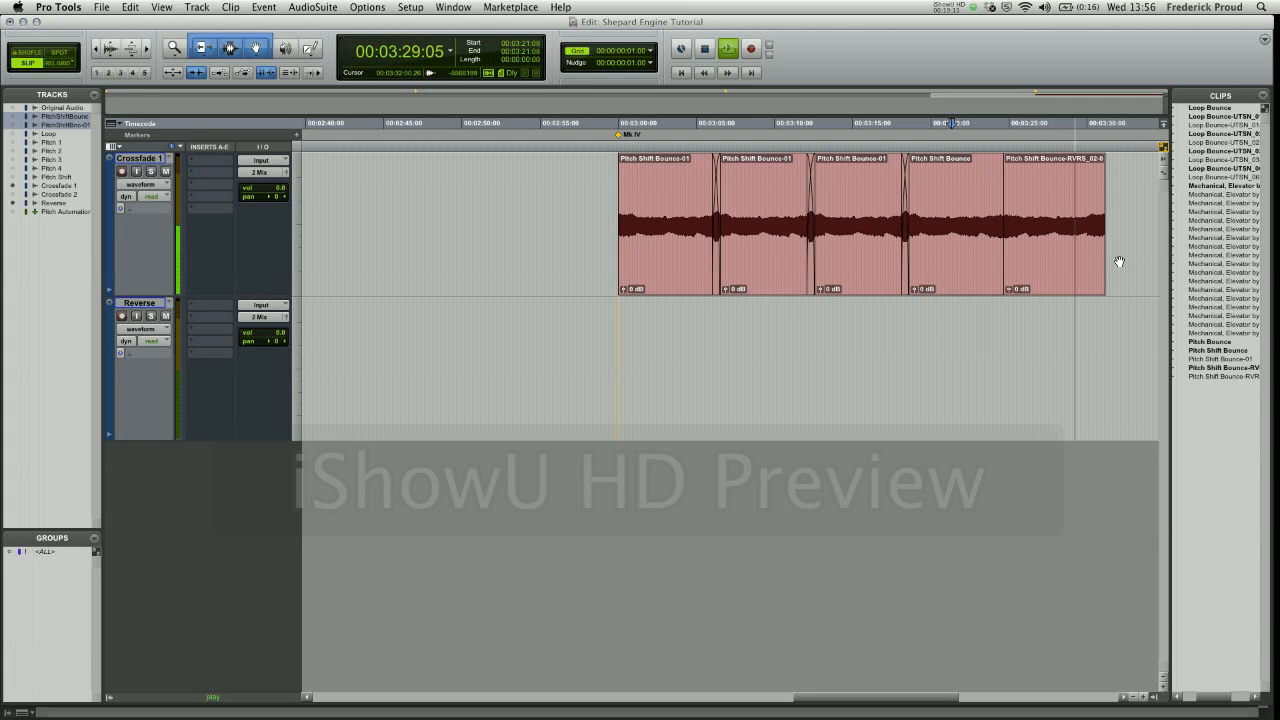
key("space")
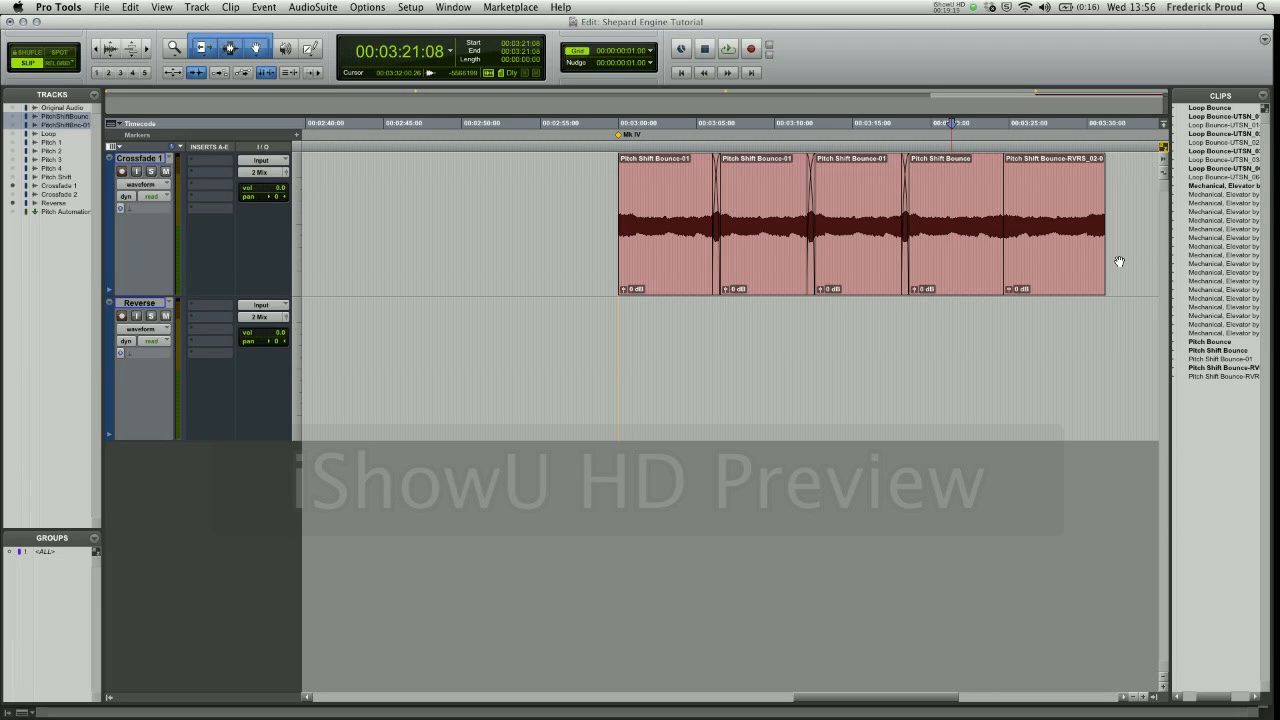
left_click(1051, 251)
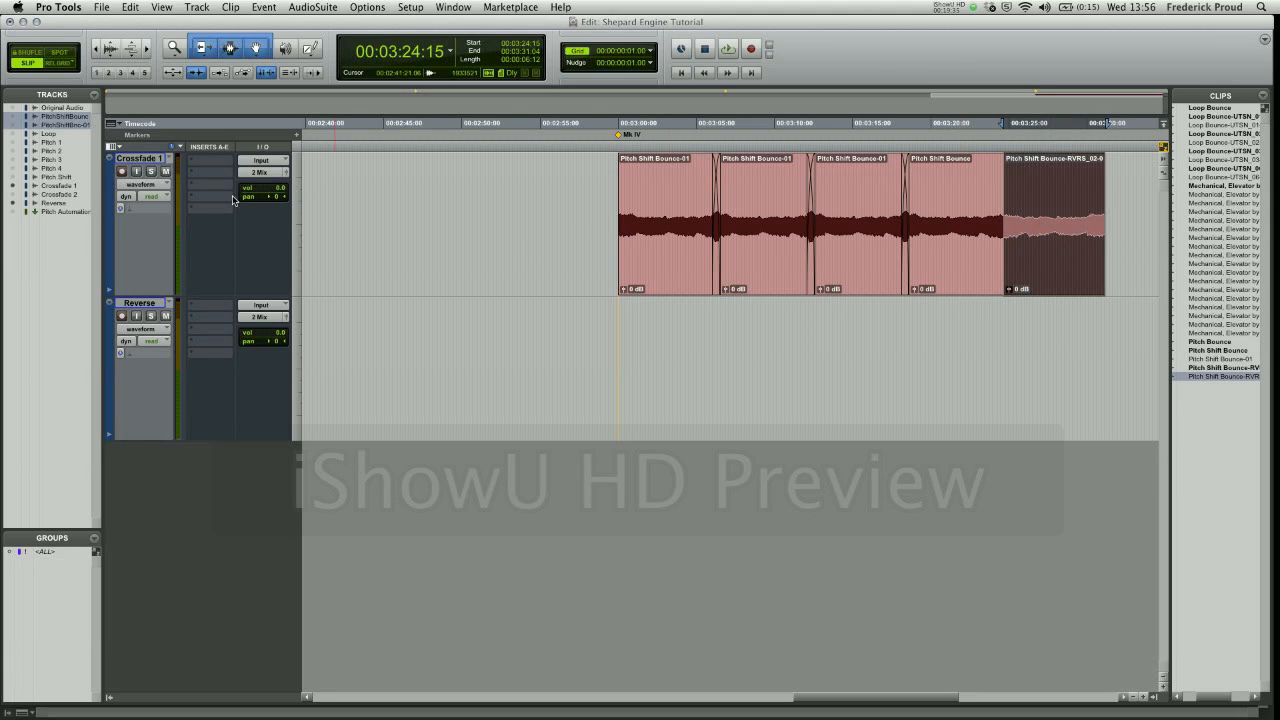
- Hide the Crossfade 1 and Reverse tracks and select the Original Audio track in the track list
left_click(12, 203)
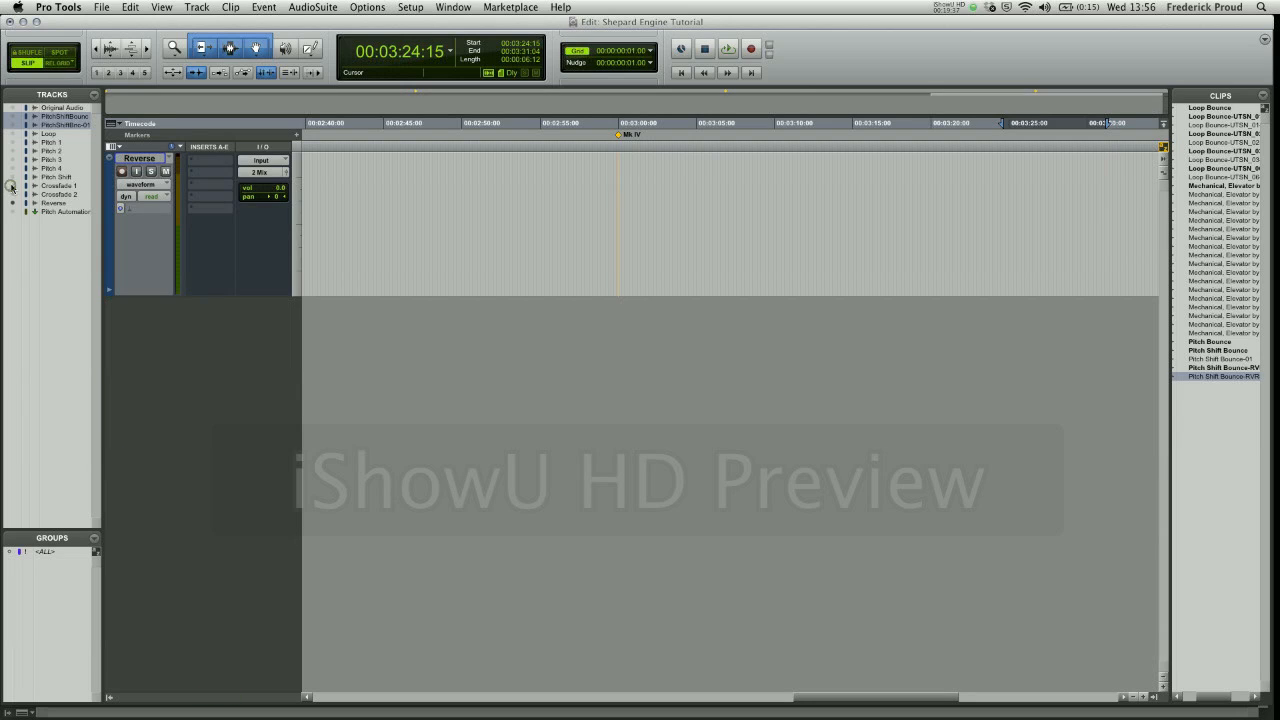
left_click(12, 185)
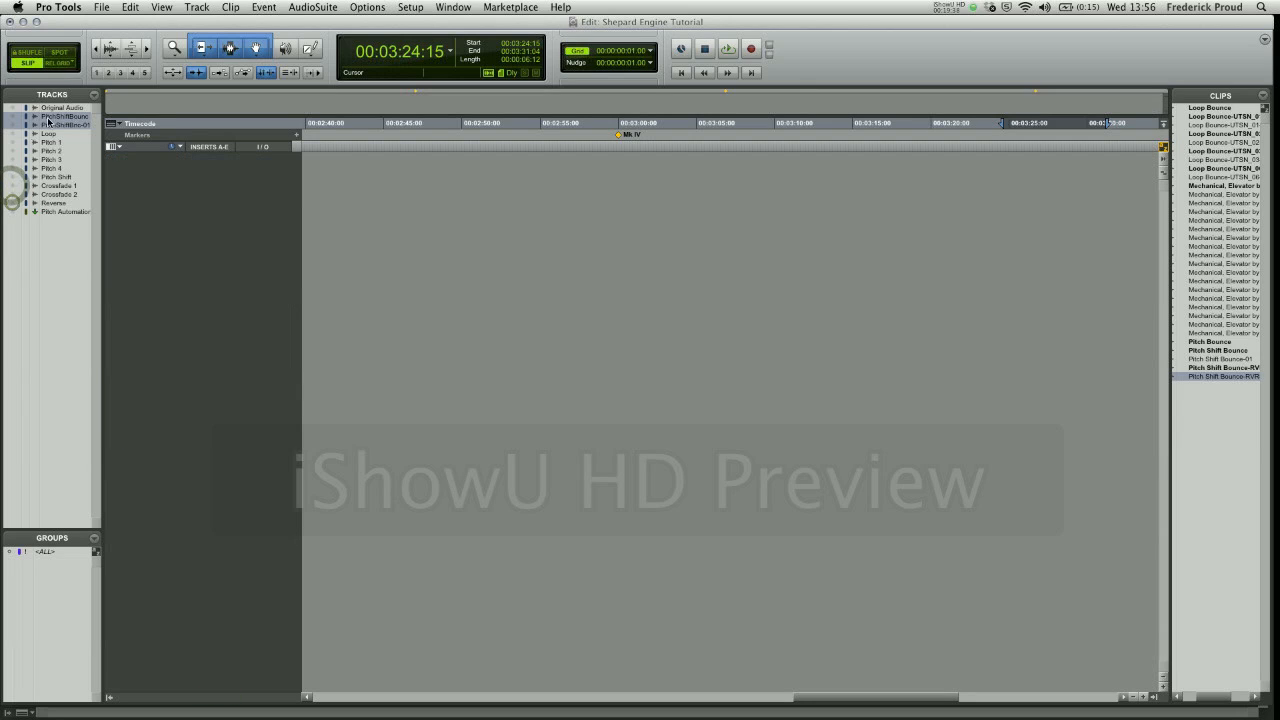
left_click(54, 108)
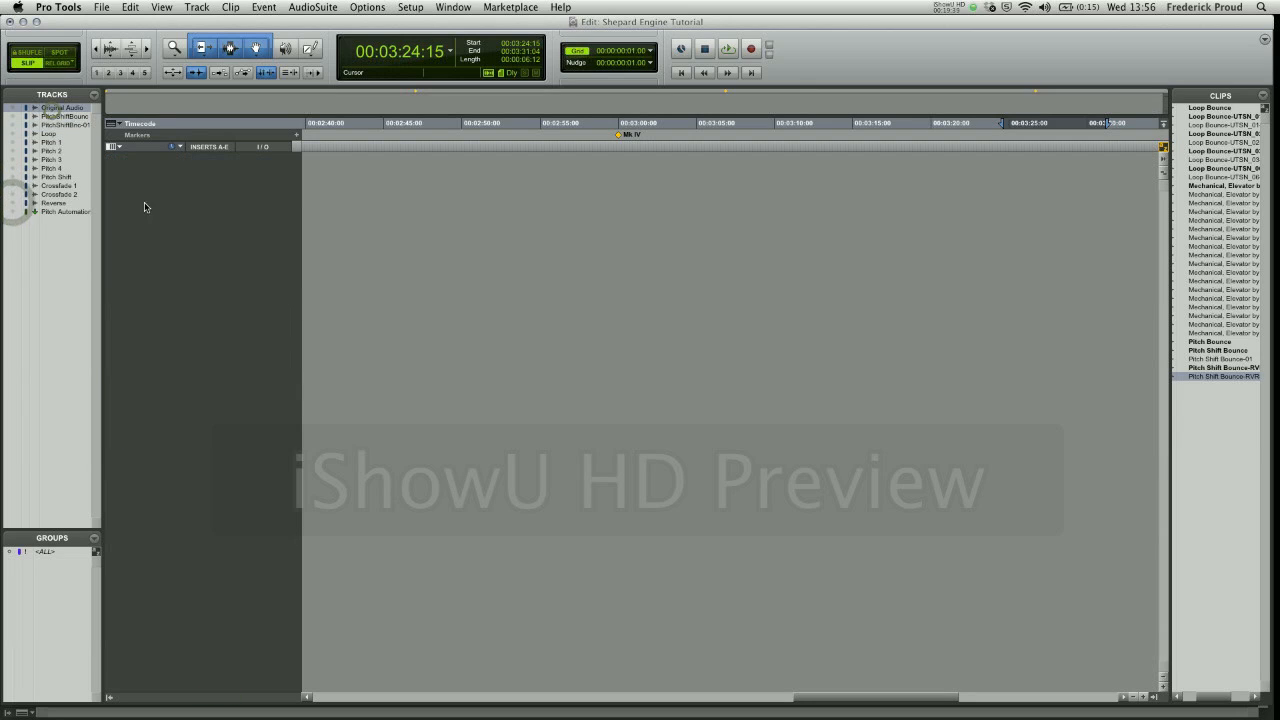